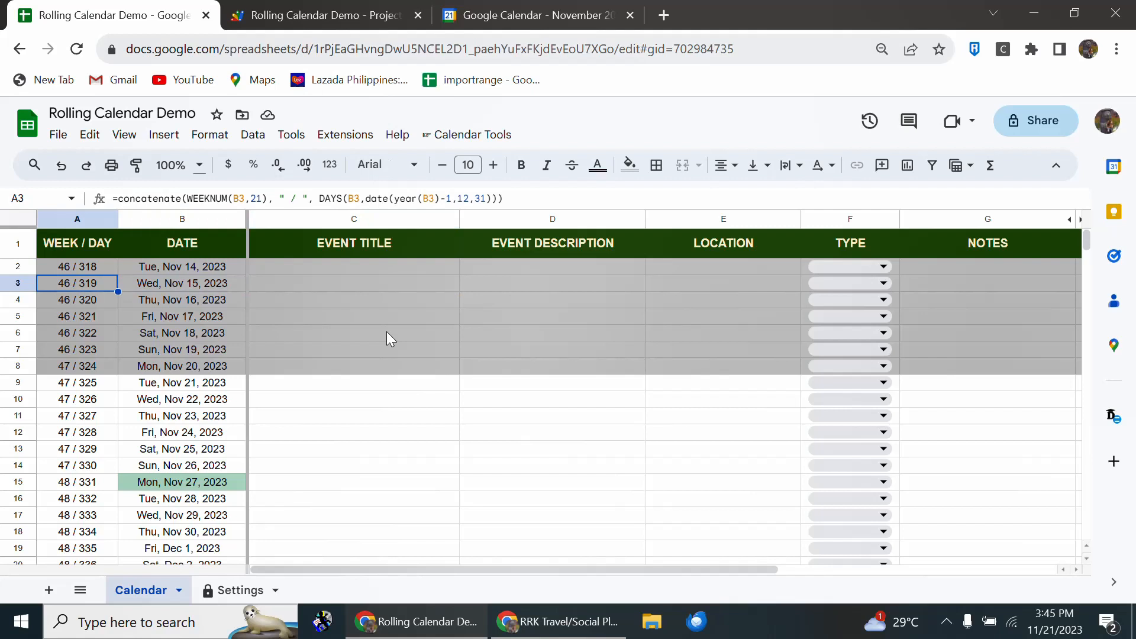
Step: Examine the Week / Day, Date and Event Title columns in the first rows of the Calendar sheet
key("Up")
key("Up")
key("Down")
key("Right")
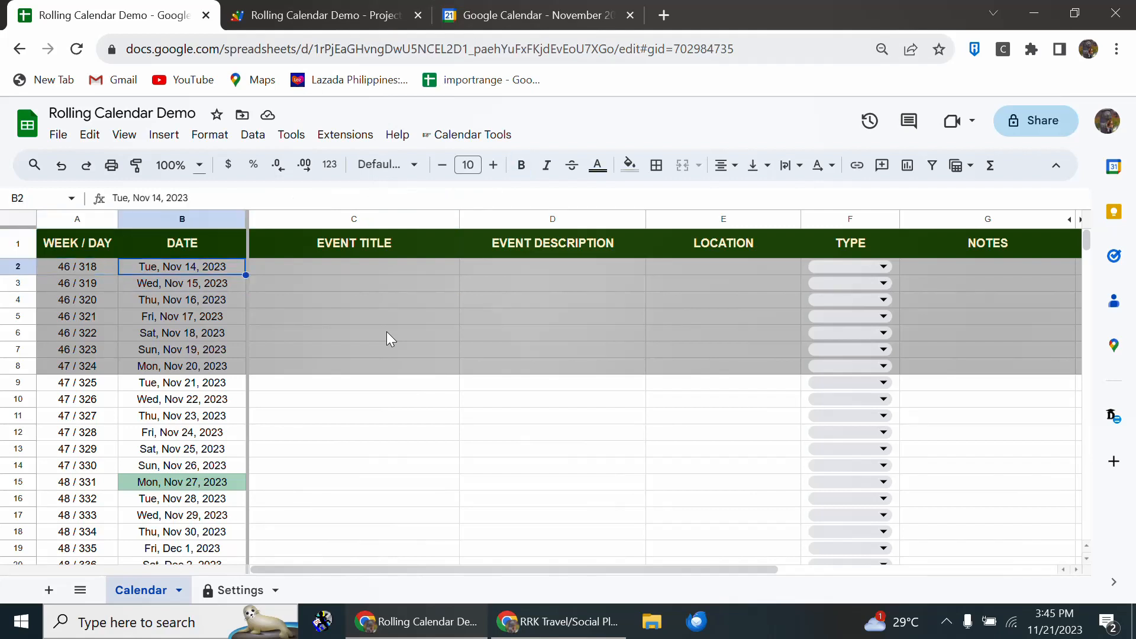
key("Up")
key("Right")
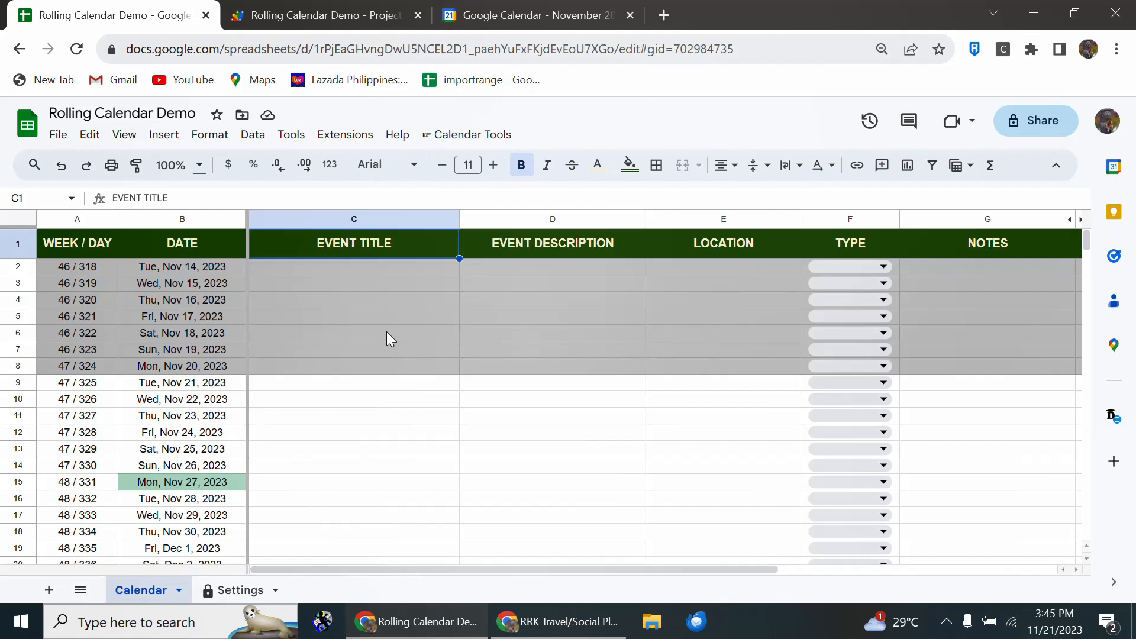
key("Down")
key("Down")
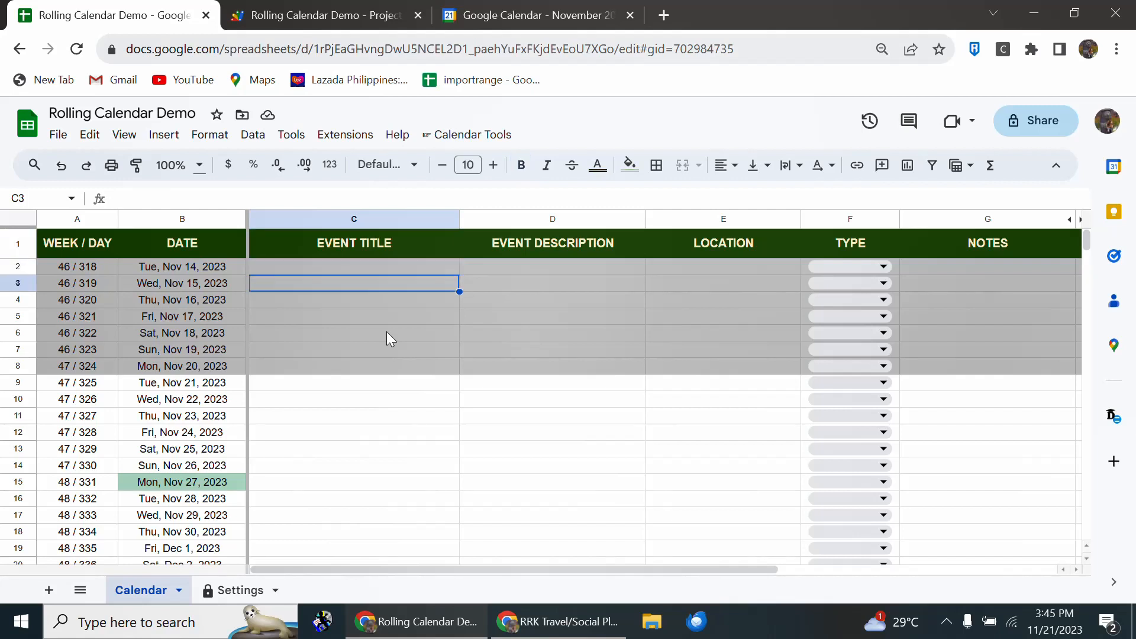
Step: Look over the greyed-out rows for past dates along the Event Title column, rows 2 to 8
key("Up")
key("Down")
key("Down")
key("Down")
key("Down")
key("Down")
key("Down")
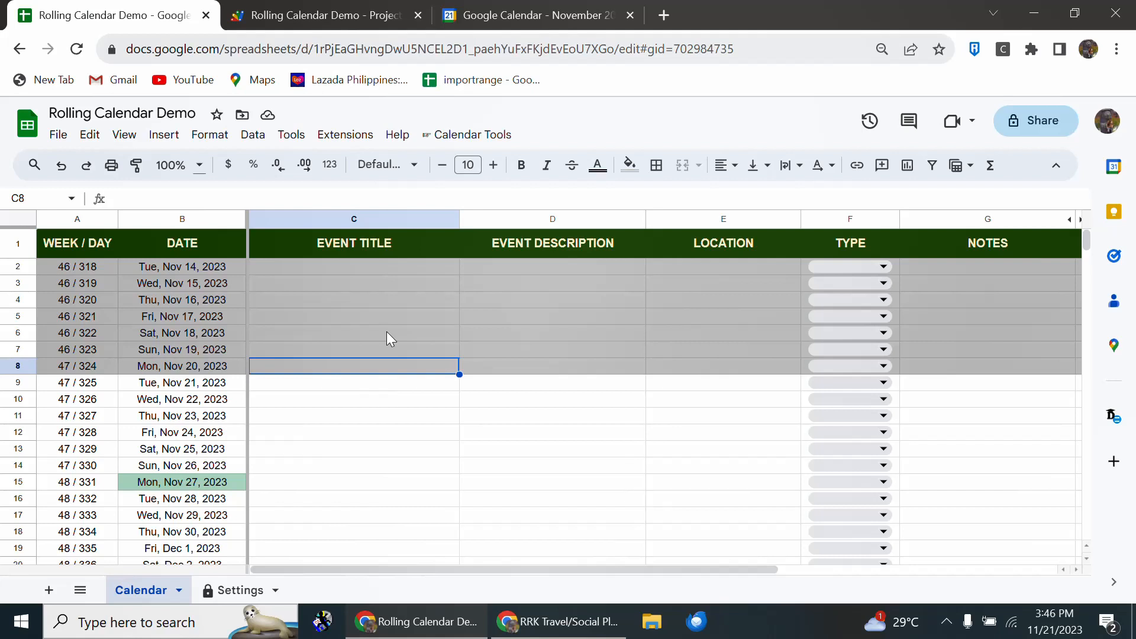
key("Up")
key("Up")
key("Up")
key("Up")
key("Up")
key("Up")
key("Up")
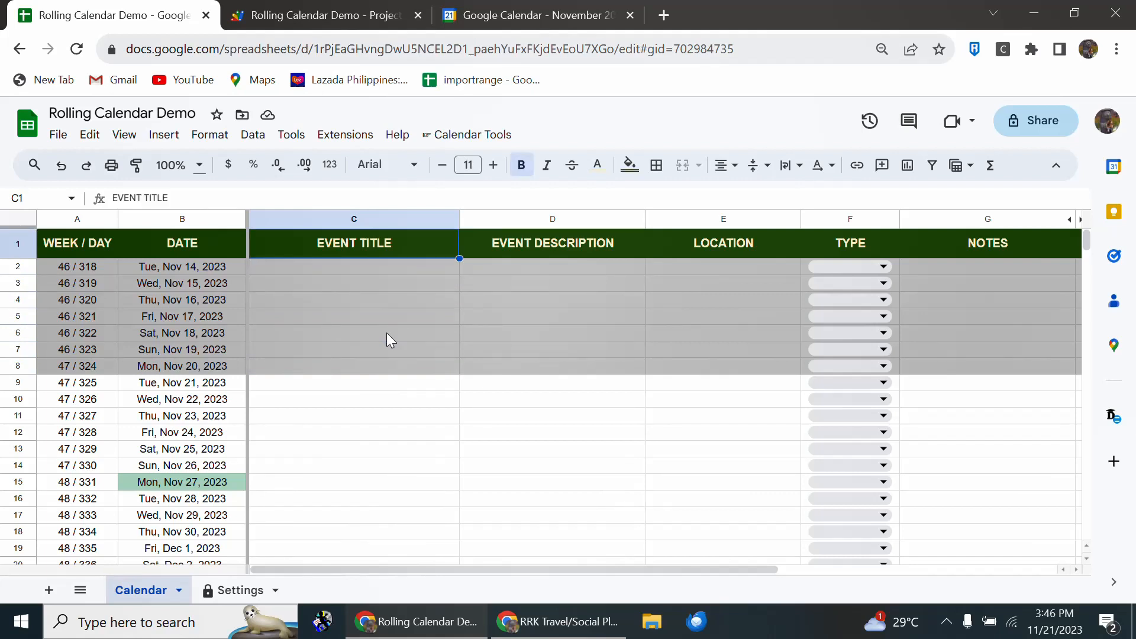
key("Down")
key("Down")
key("Down")
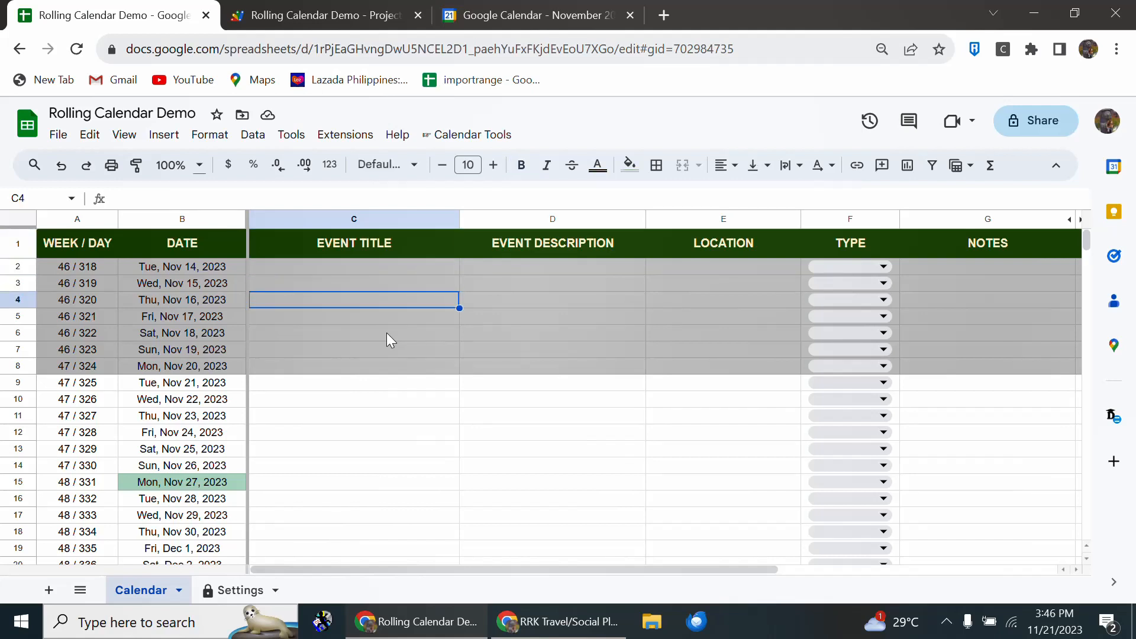
Step: Check how far the dates extend in the Date column of the Calendar sheet and return to its header
key("Left")
key("Left")
key("Right")
key("Right")
key("Right")
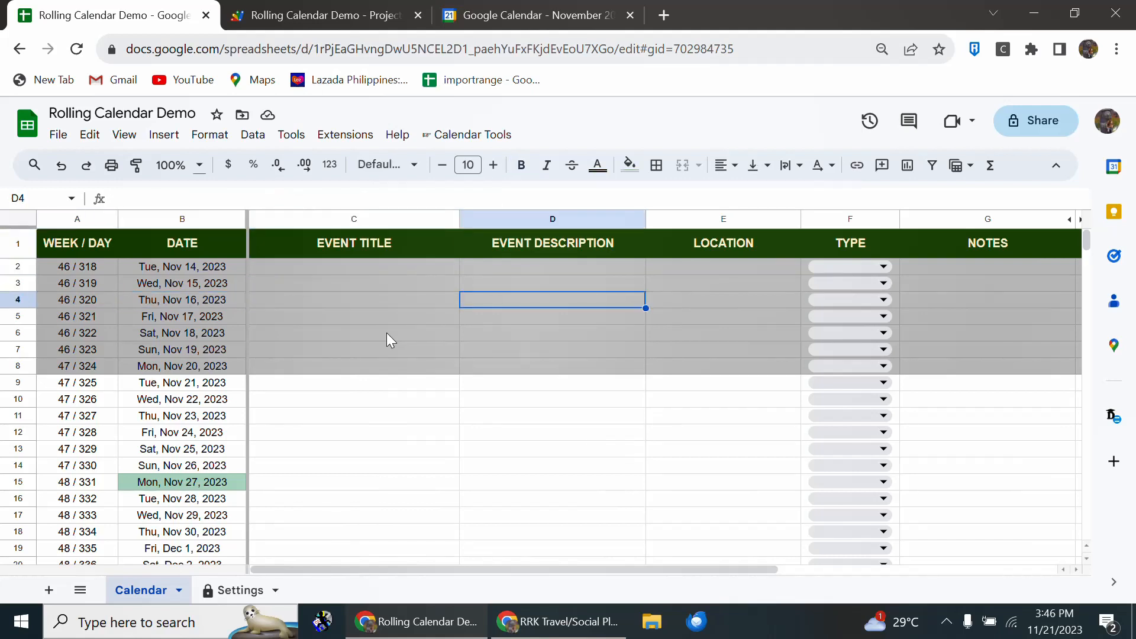
key("Down")
key("Down")
key("Left")
key("Left")
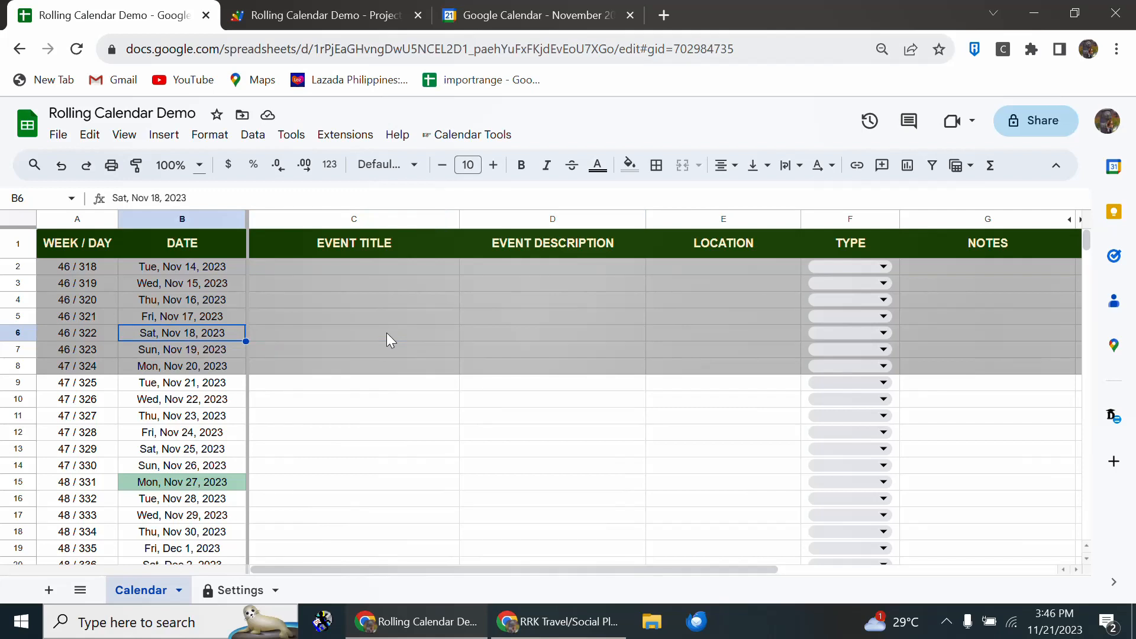
key("ctrl+Down")
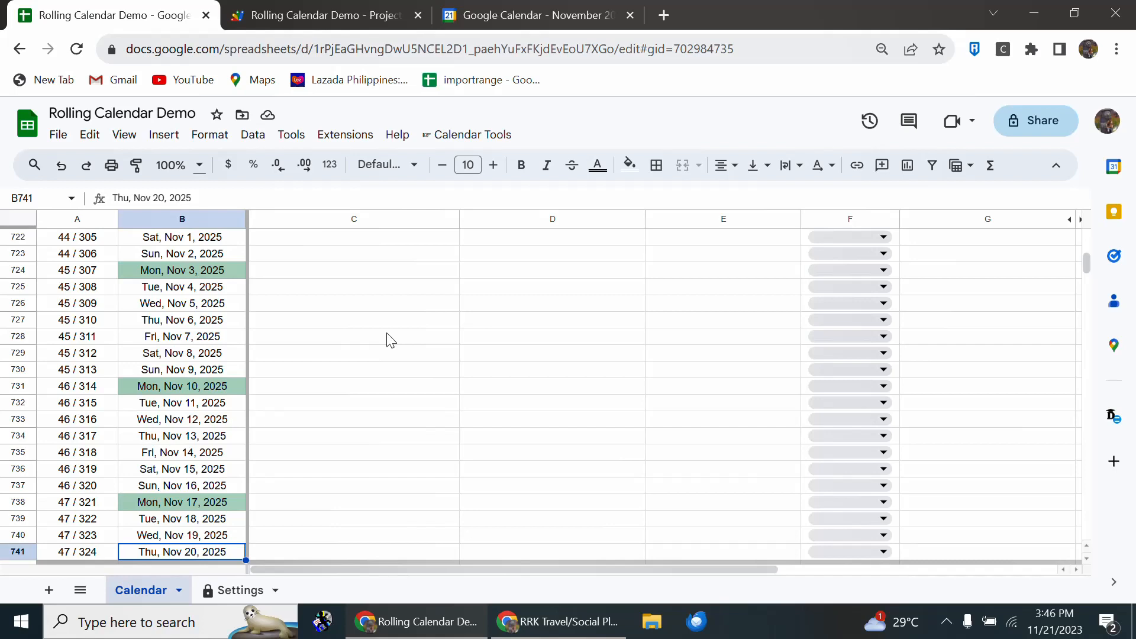
key("ctrl+Up")
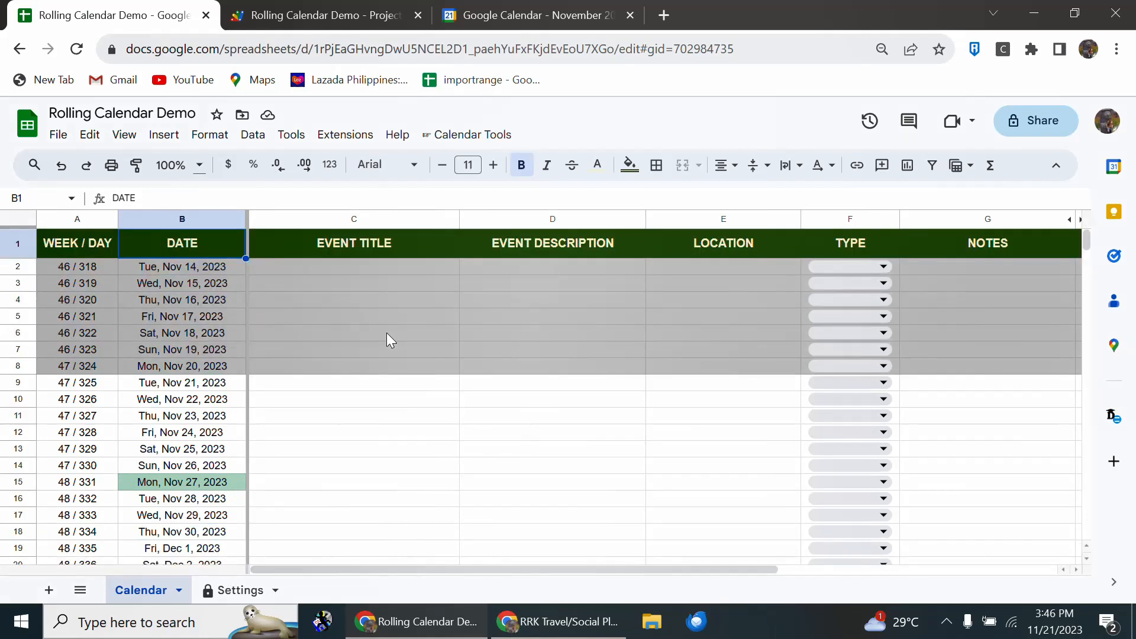
Step: Review the greyed-out past dates in the Date column
key("Down")
key("Down")
key("Down")
key("Down")
key("Down")
key("Down")
key("Down")
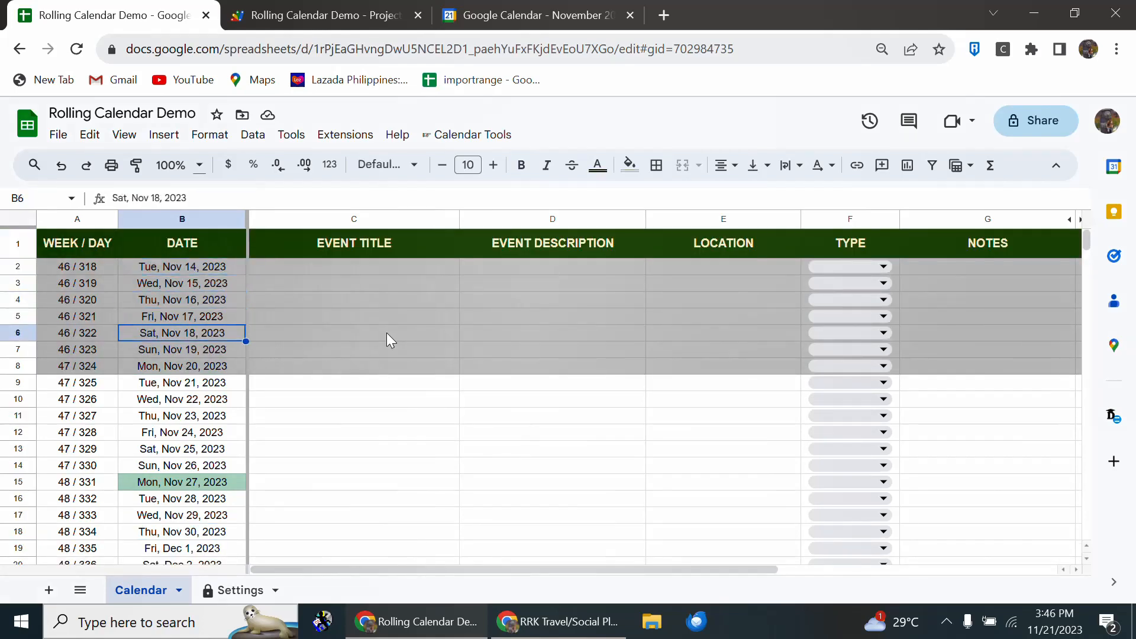
key("Up")
key("Up")
key("Up")
key("Up")
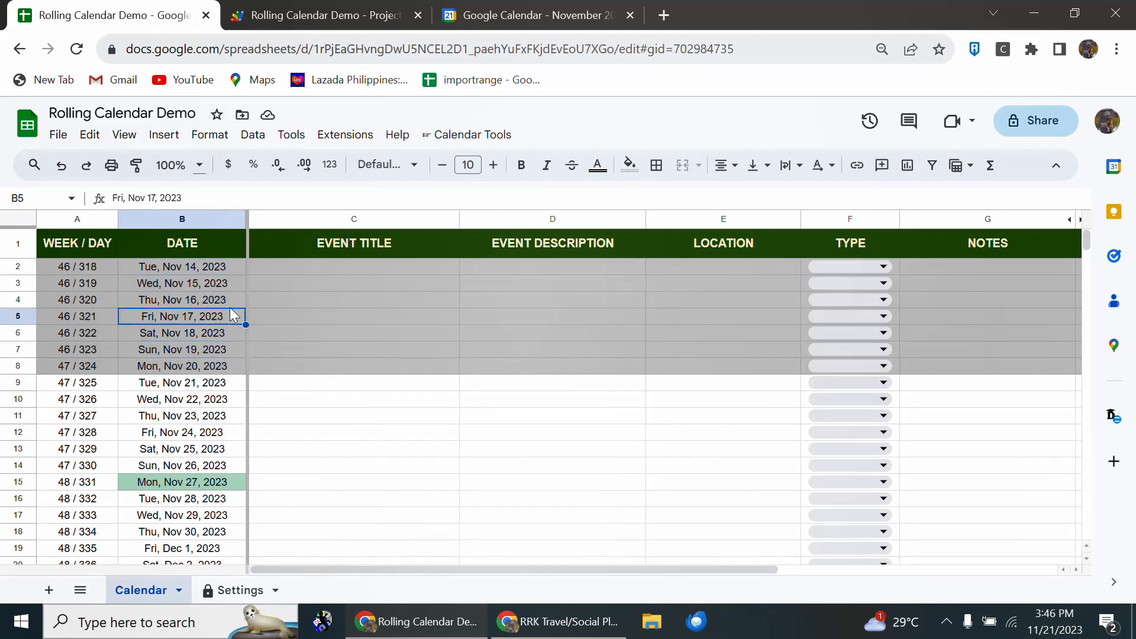
Step: Go through the columns from Week / Day to Notes and view the choices offered in the Type column
key("Left")
key("Up")
key("Up")
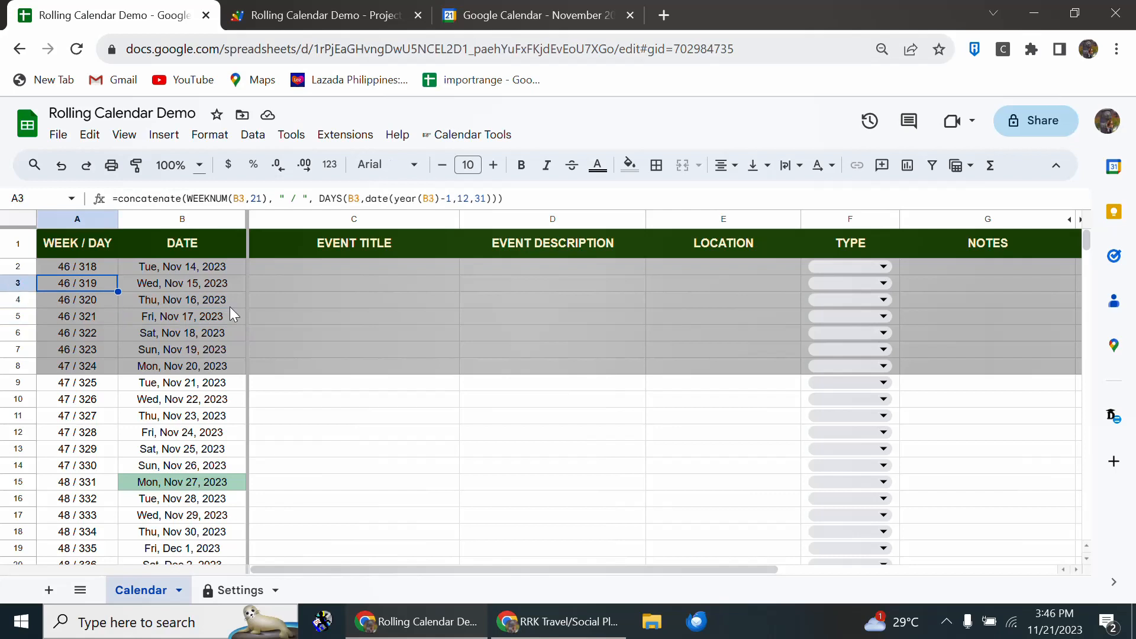
key("Right")
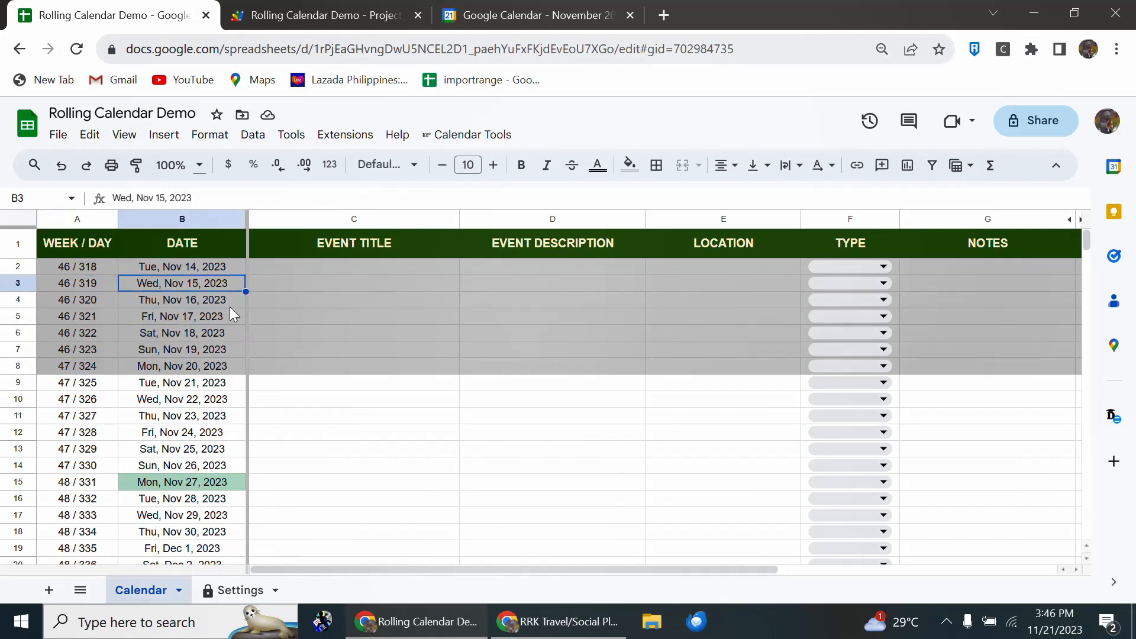
key("Right")
key("Right")
key("Right")
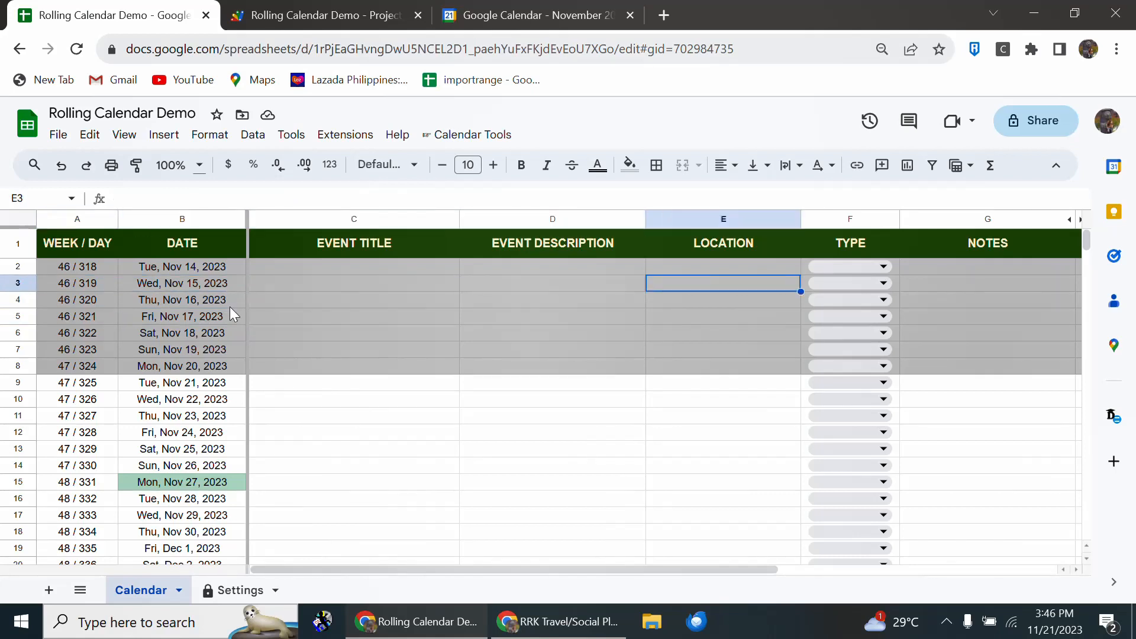
key("Right")
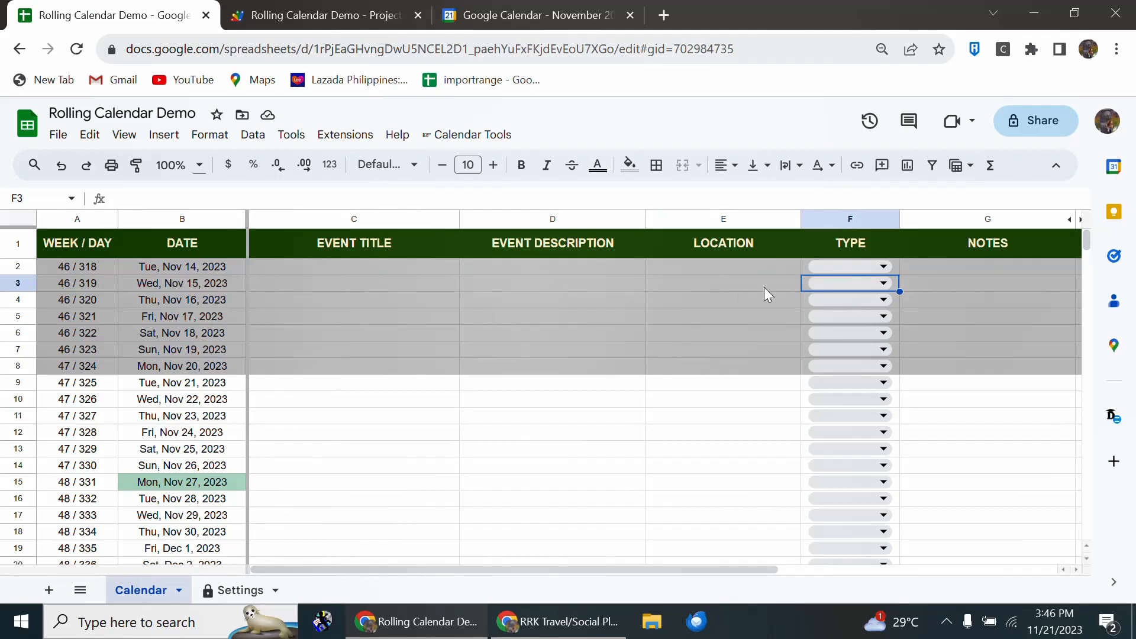
left_click(883, 284)
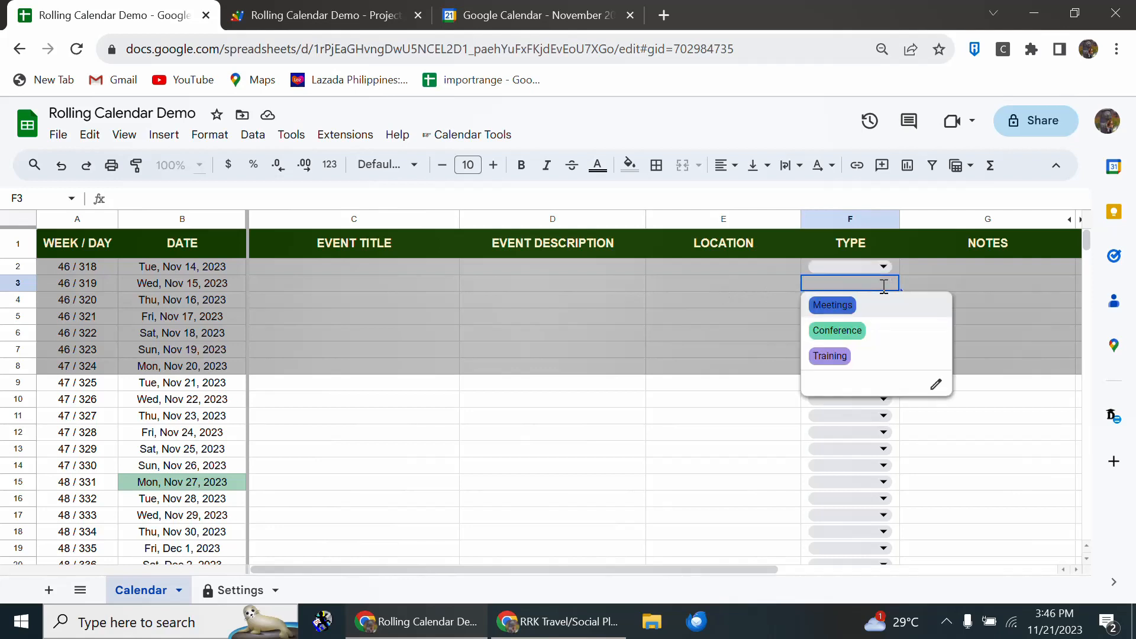
left_click(718, 301)
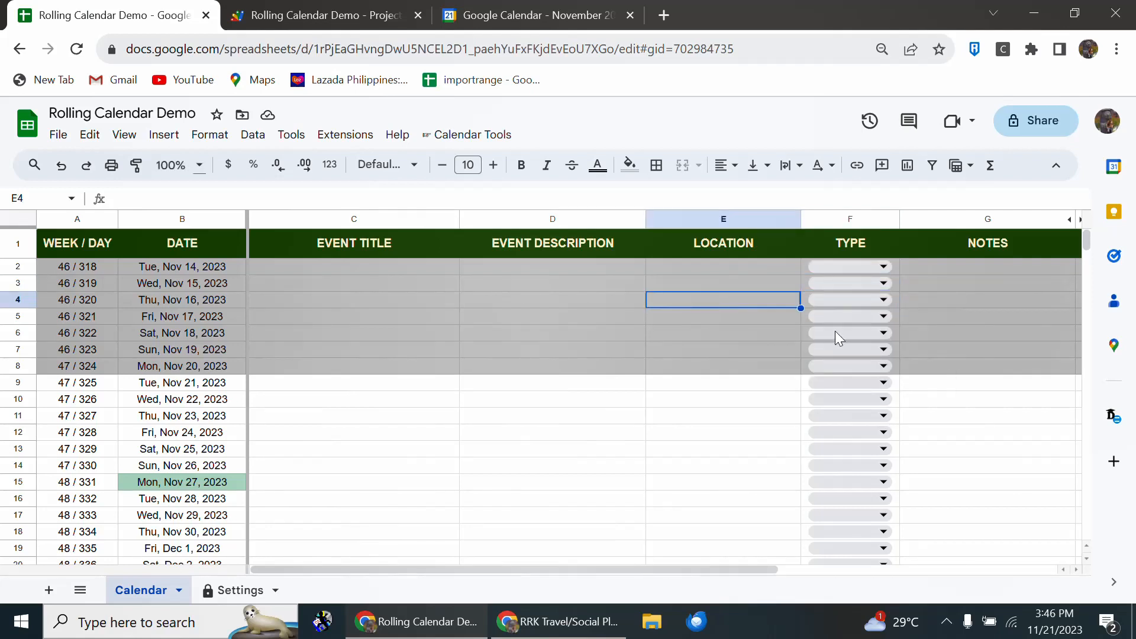
key("Right")
key("Right")
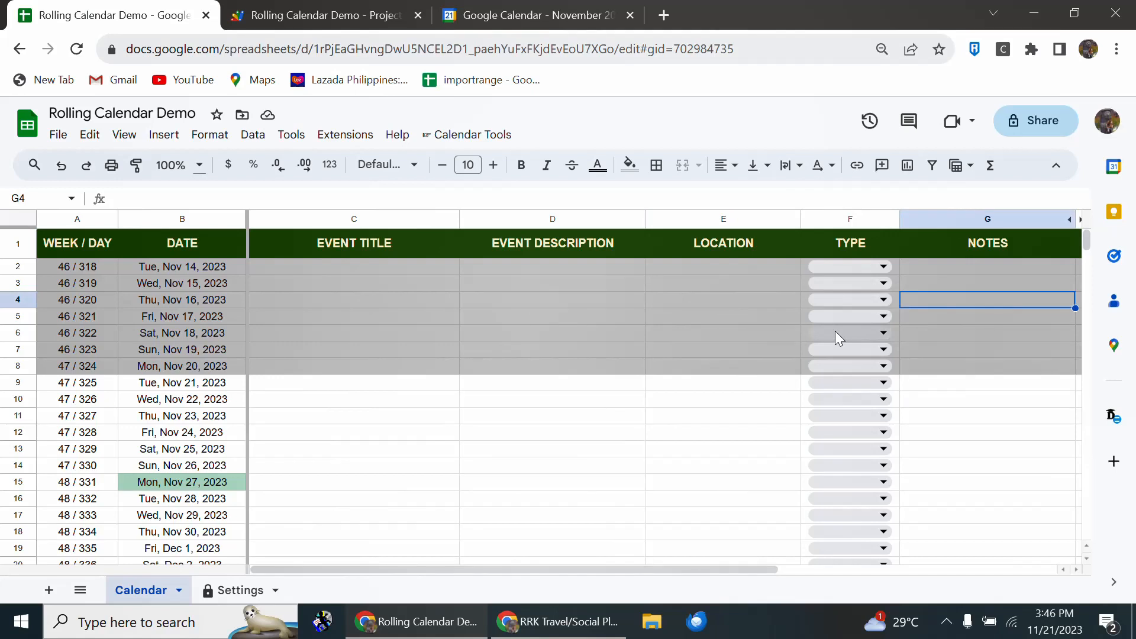
key("Right")
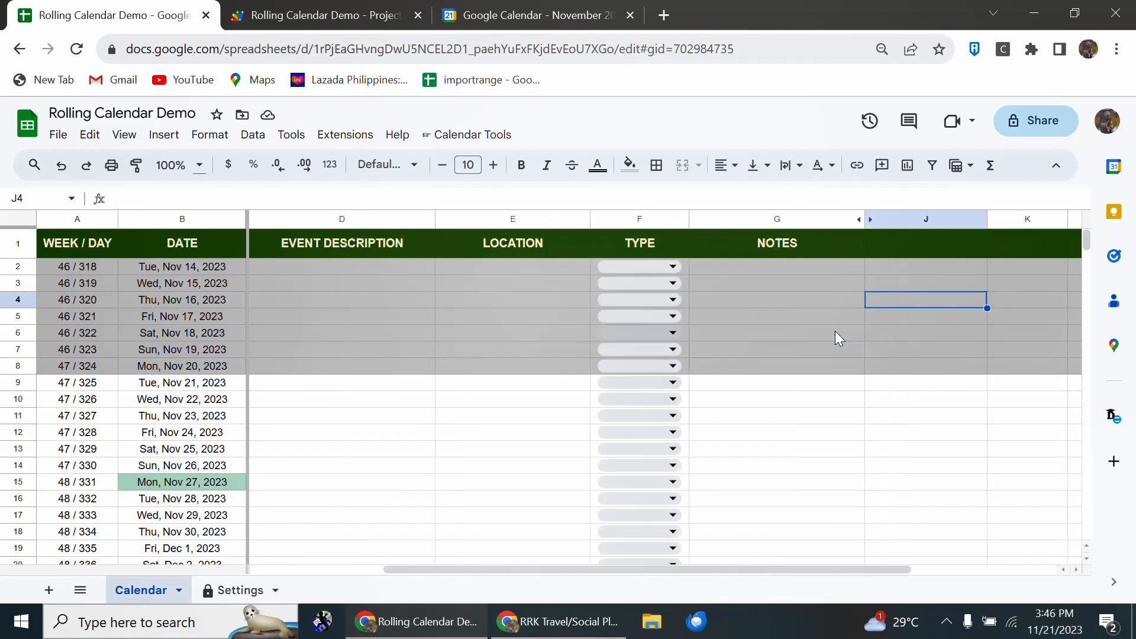
key("Left")
key("Left")
key("Left")
key("Left")
key("Left")
key("Left")
key("Left")
key("Down")
key("Down")
key("Down")
key("Down")
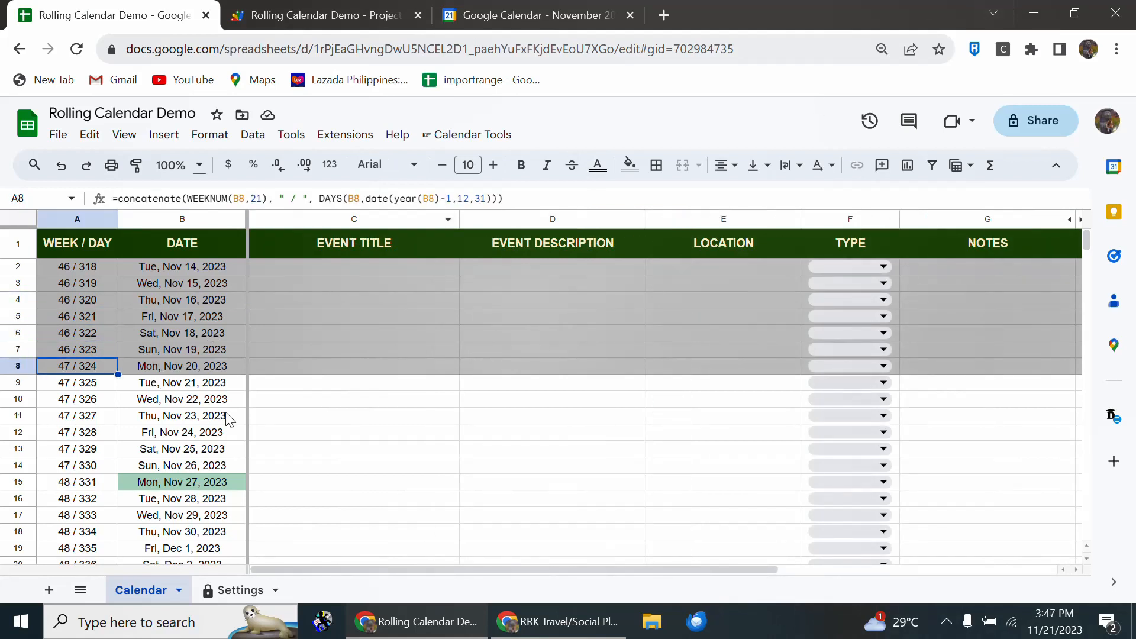
Step: Examine the Calendar ID and Delete after Days values on the Settings sheet
left_click(241, 590)
left_click(138, 318)
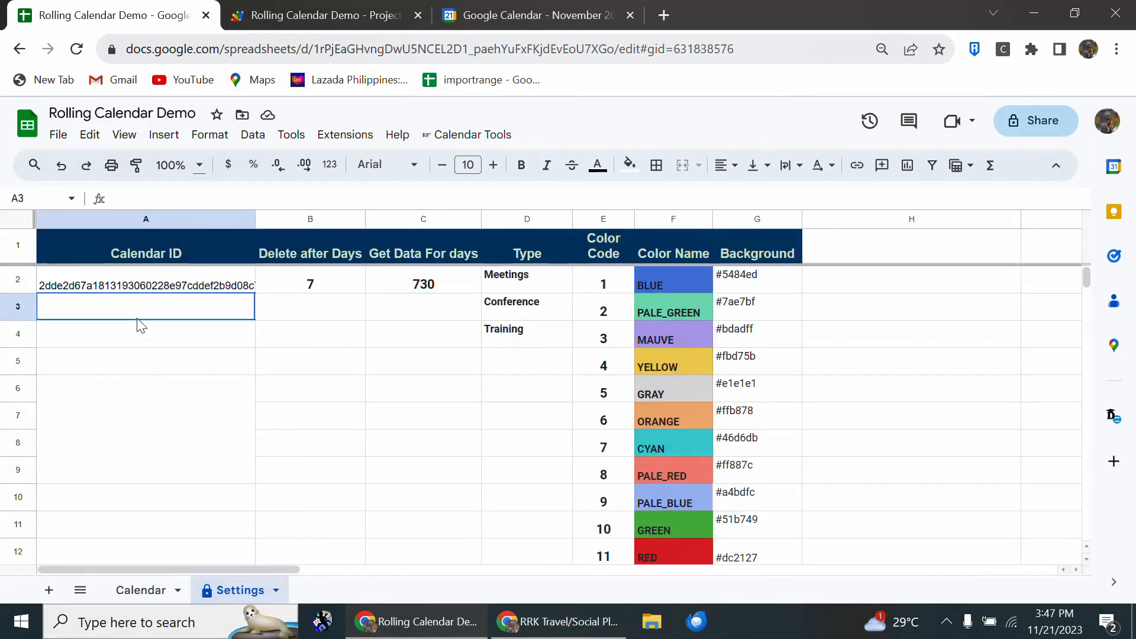
key("Up")
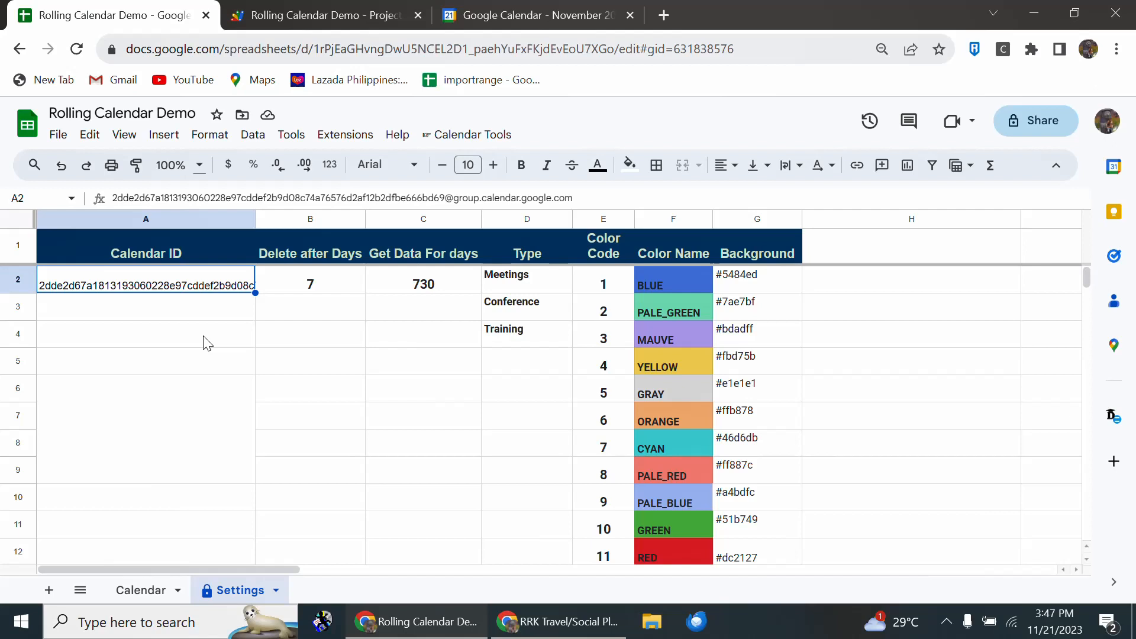
key("Right")
key("Left")
key("Right")
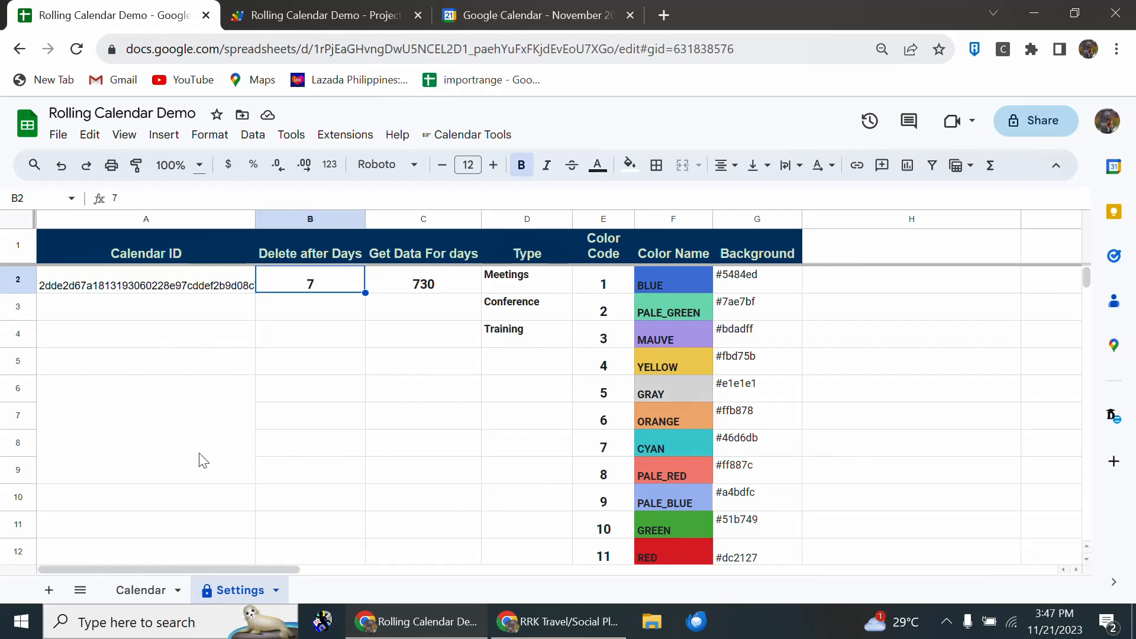
Step: Return to the Calendar sheet and review the past dates kept there, from Nov 14 to Nov 20, 2023
left_click(147, 594)
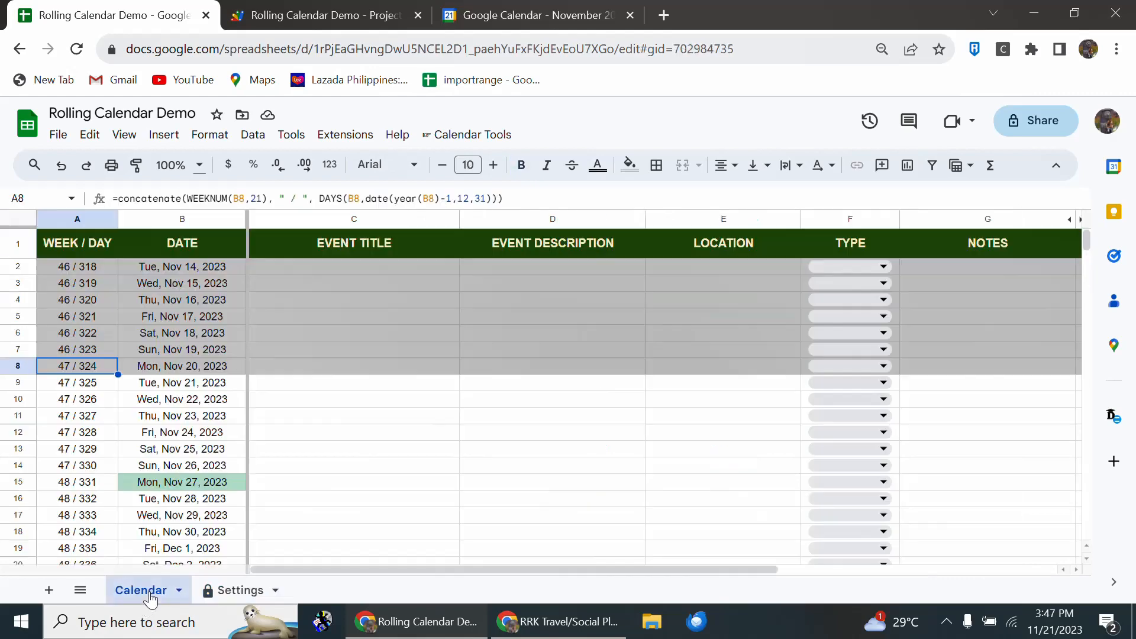
left_click(189, 272)
key("Down")
key("Down")
key("Down")
key("Down")
key("Down")
key("Down")
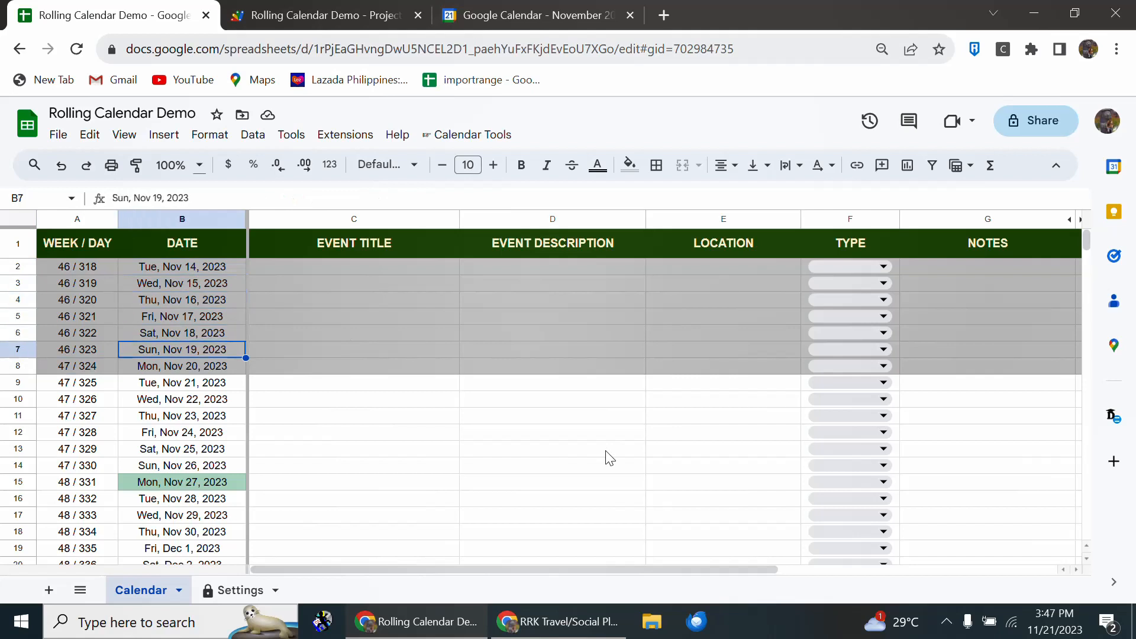
key("Up")
key("Up")
key("Up")
key("Up")
key("Up")
key("Up")
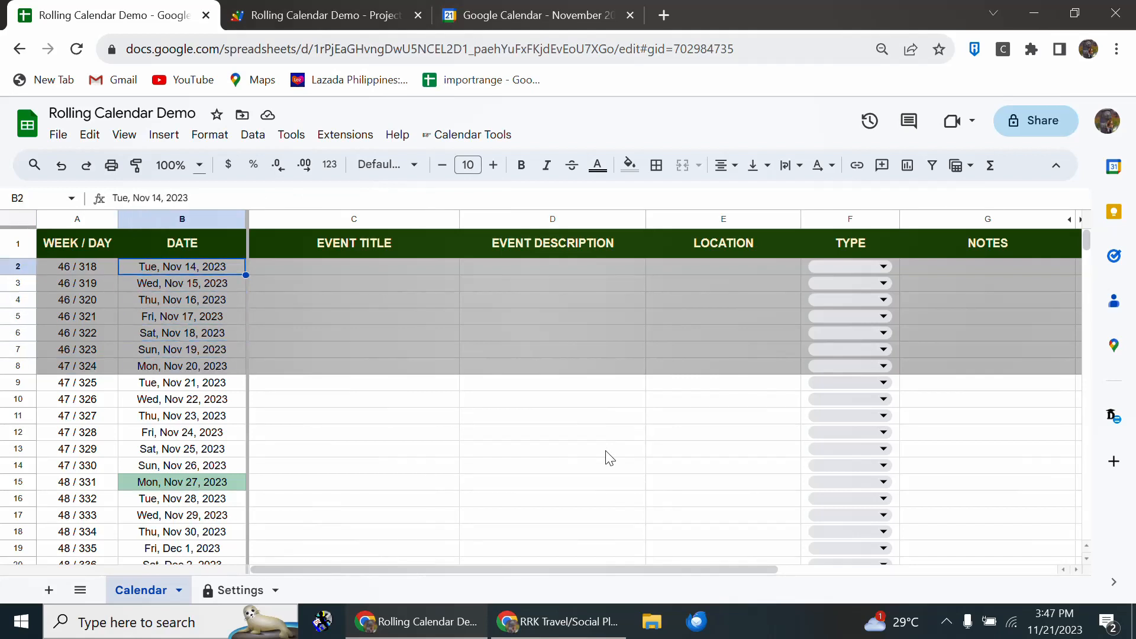
key("Down")
key("Down")
key("Down")
key("Down")
key("Down")
key("Down")
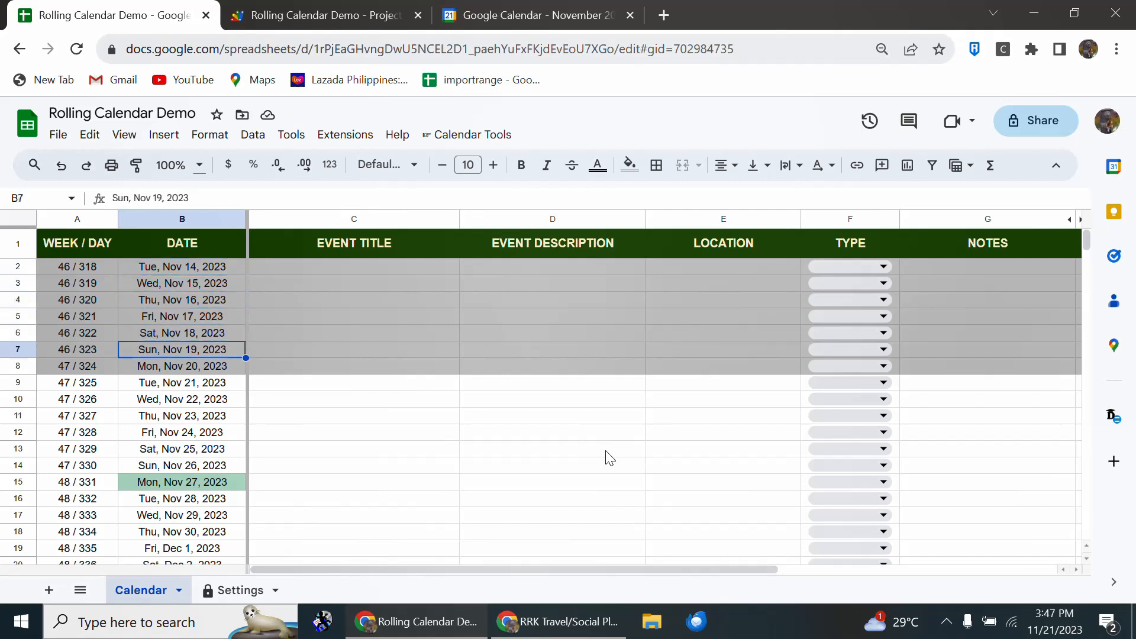
key("Up")
key("Up")
key("Up")
key("Up")
key("Up")
key("Up")
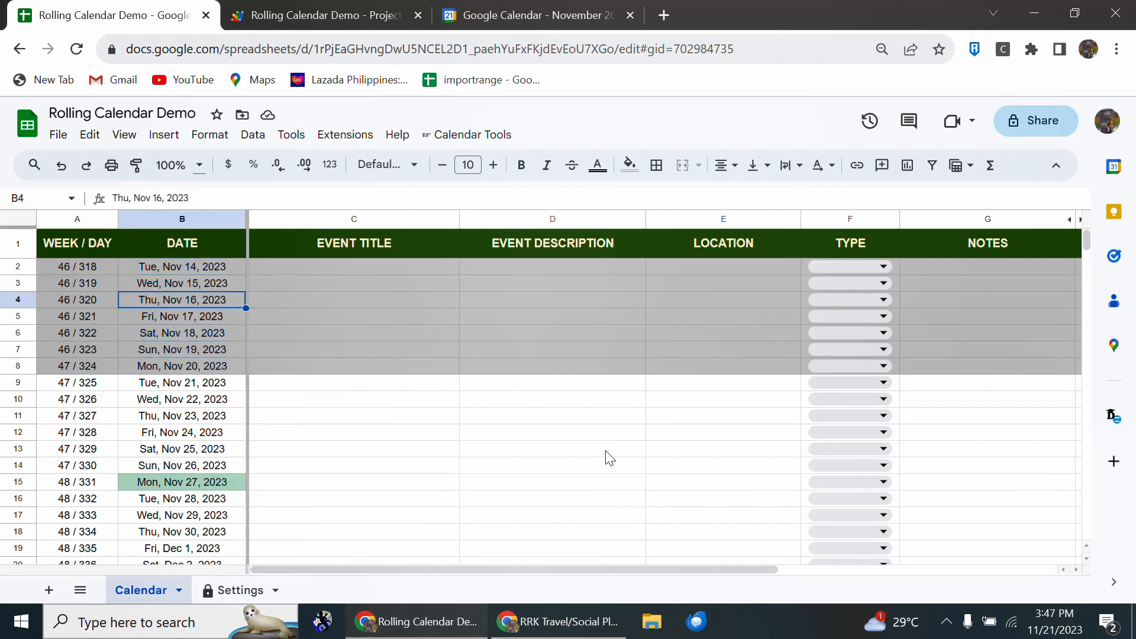
key("Down")
key("Down")
key("Down")
key("Down")
key("Down")
key("Down")
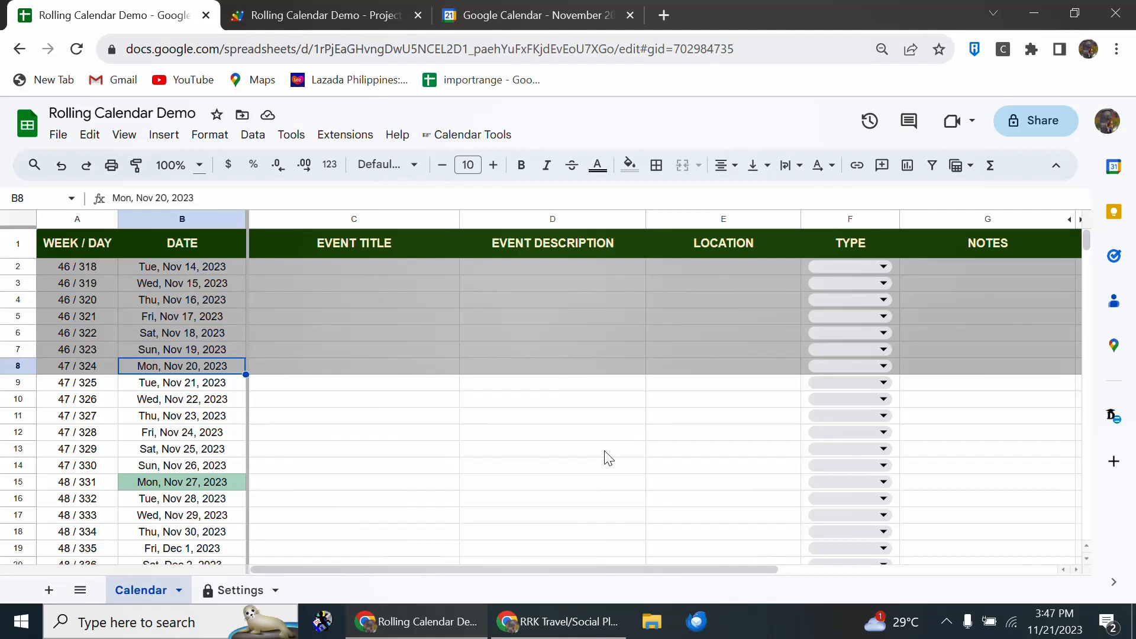
key("Up")
key("Up")
key("Up")
key("Up")
key("Up")
key("Up")
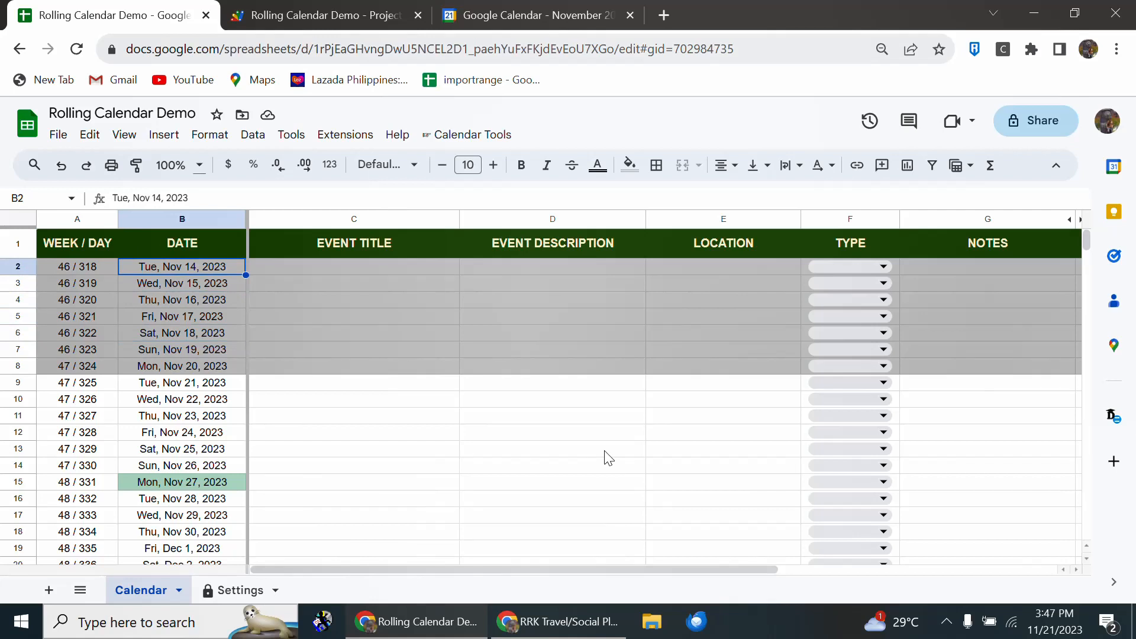
key("Down")
key("Down")
key("Down")
key("Down")
key("Down")
key("Down")
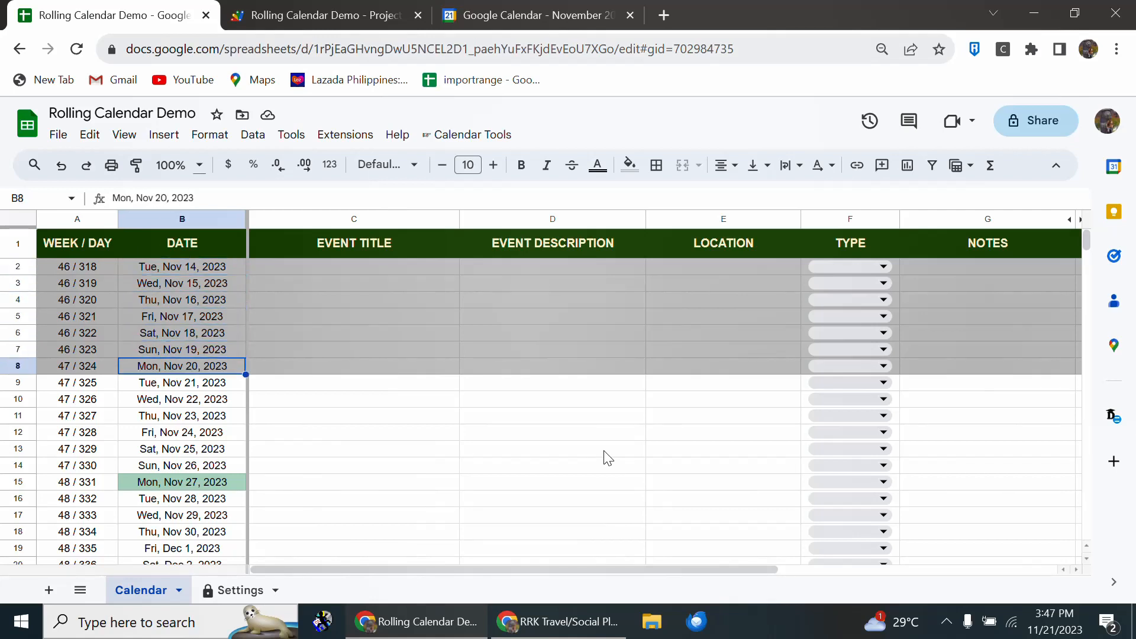
Step: Set Delete after Days to 10 on the Settings sheet
left_click(219, 592)
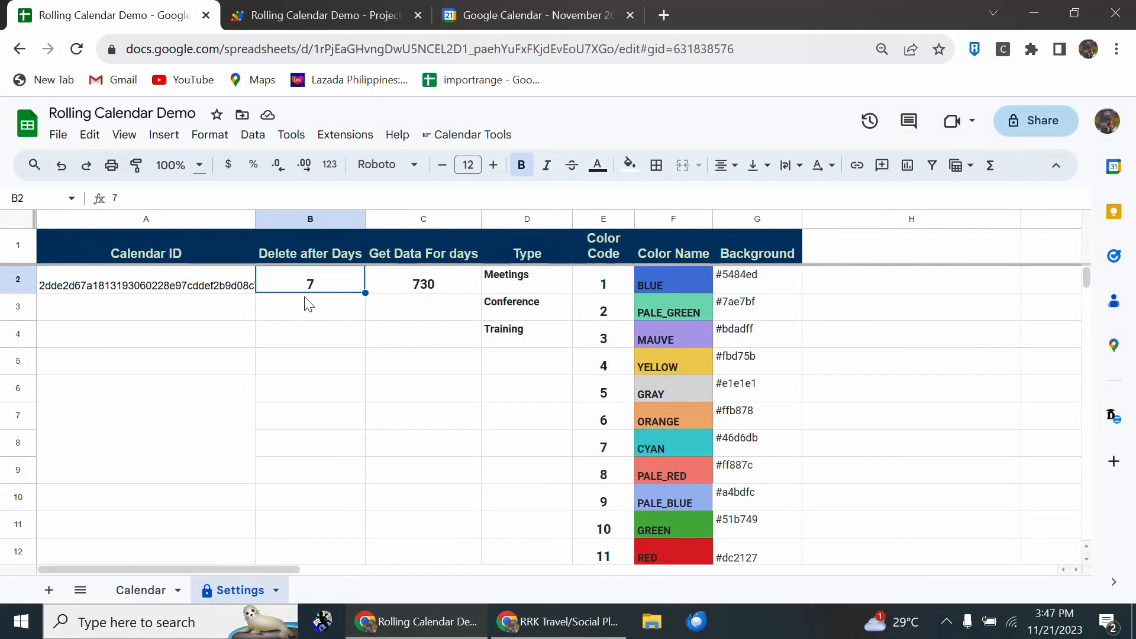
type("10")
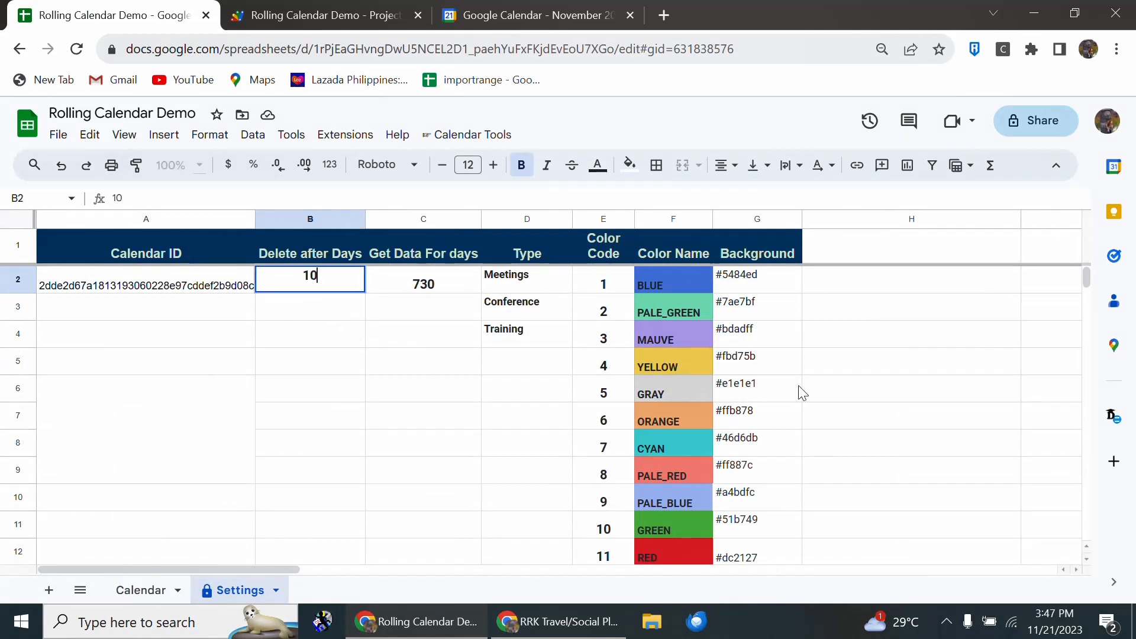
key("Return")
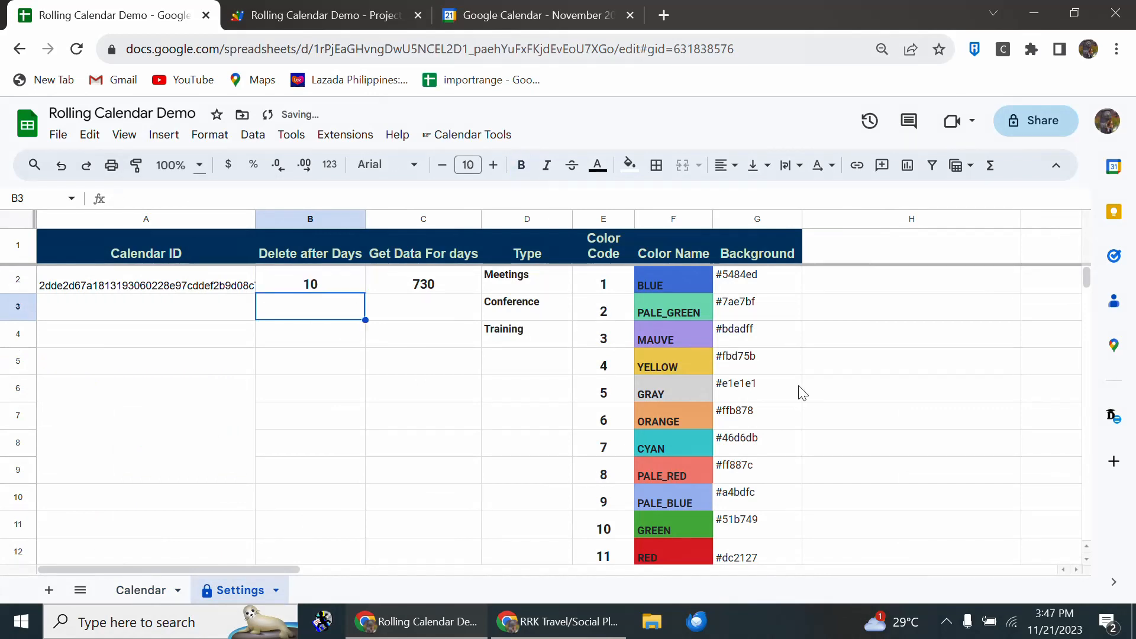
Step: Set Delete after Days to 7 on the Settings sheet
key("Up")
type("7")
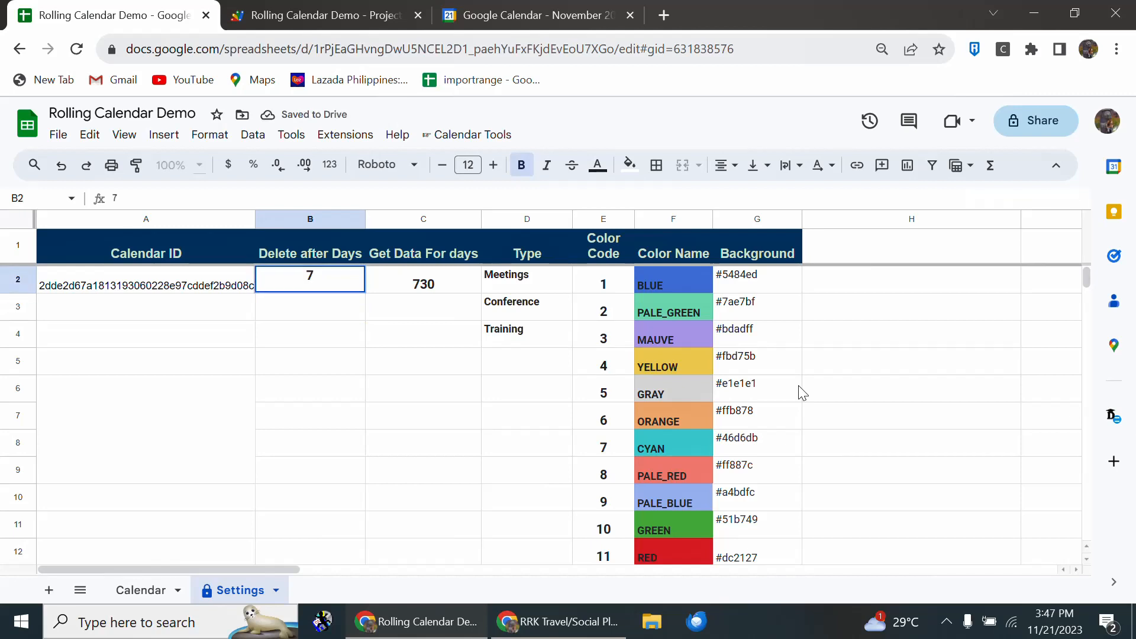
key("Return")
key("Up")
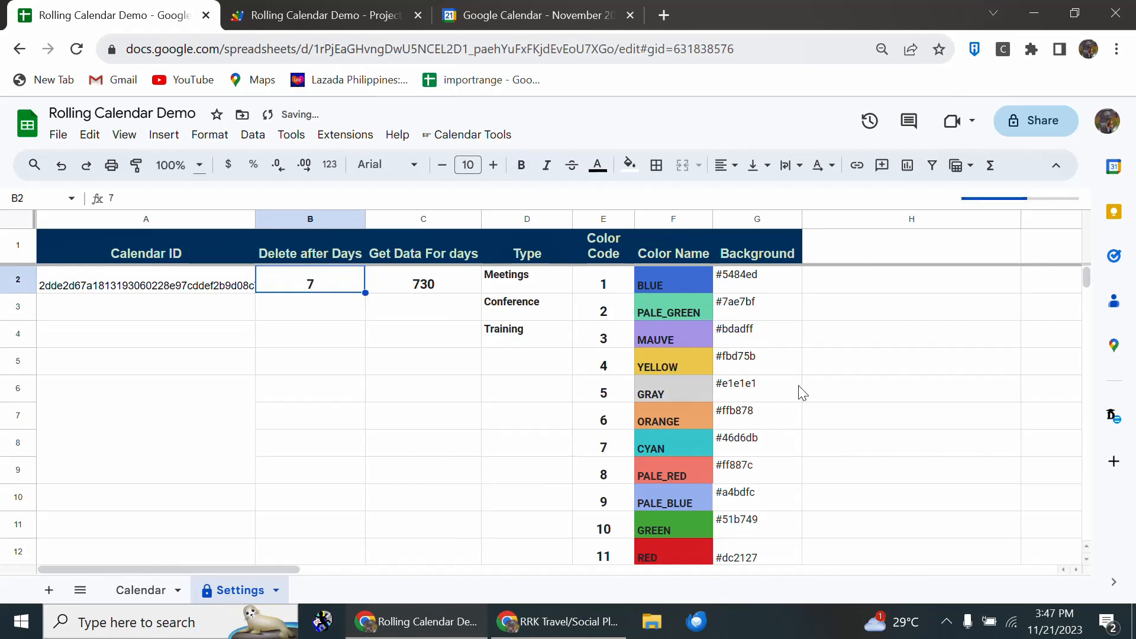
Step: Examine the Get Data For days setting, compare it with the last date on the Calendar sheet, and check the Type list on Settings
key("Right")
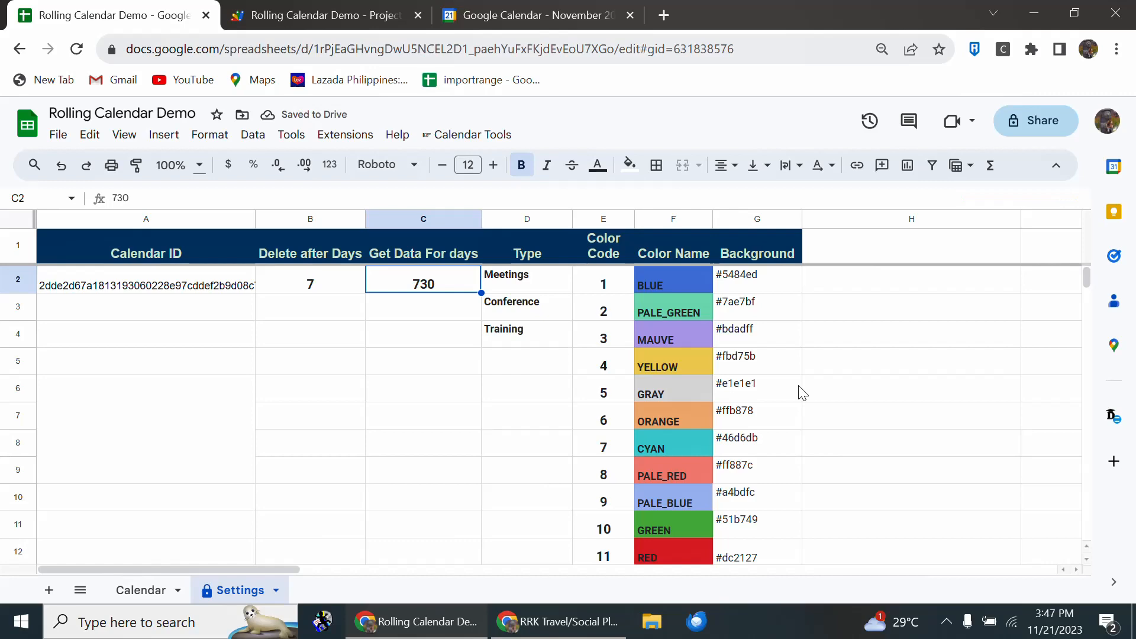
left_click(152, 588)
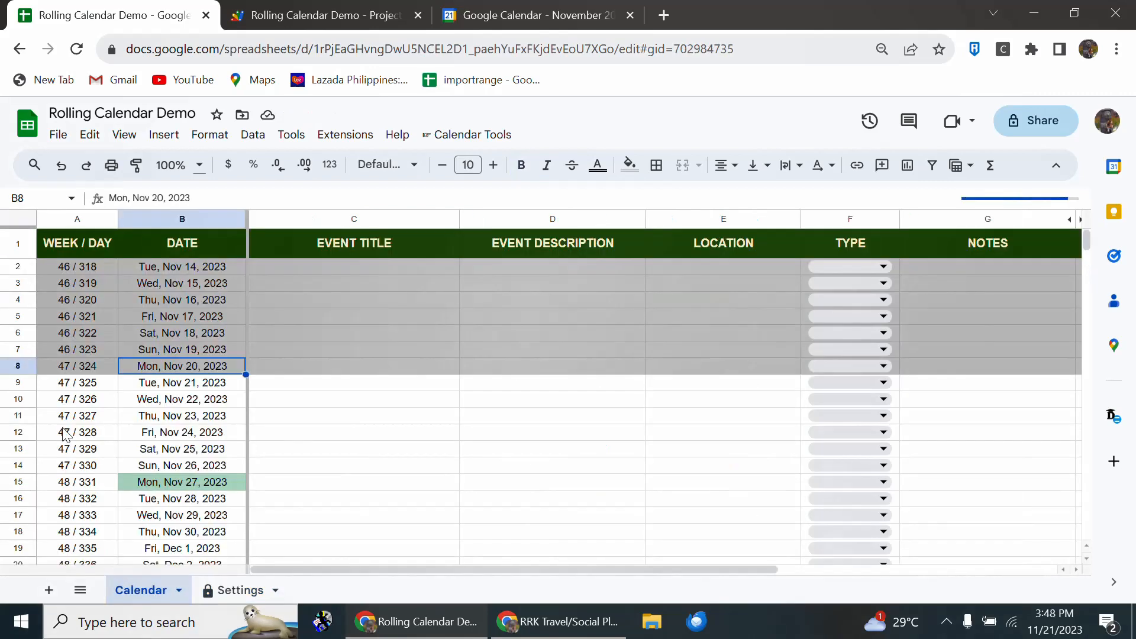
key("Down")
key("ctrl+Down")
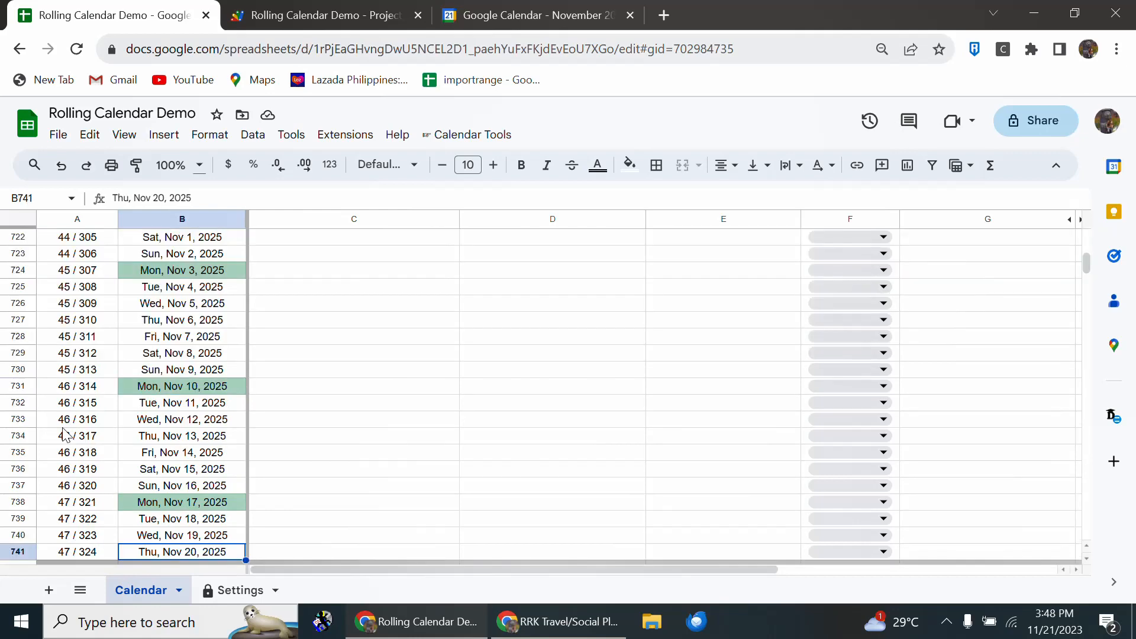
key("ctrl+Up")
key("Down")
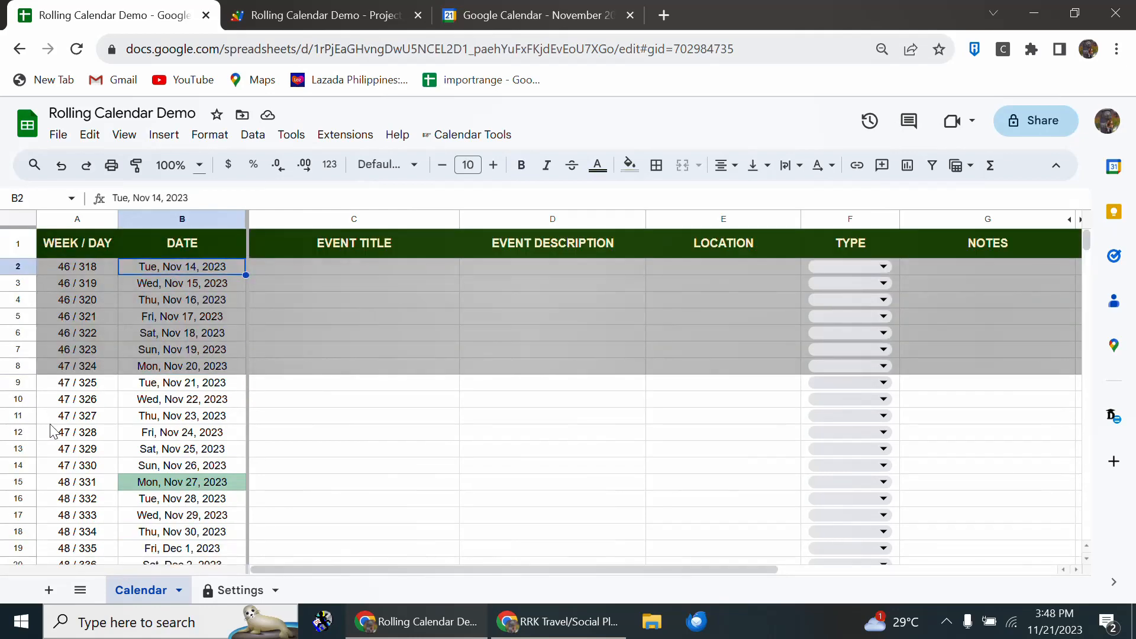
left_click(234, 590)
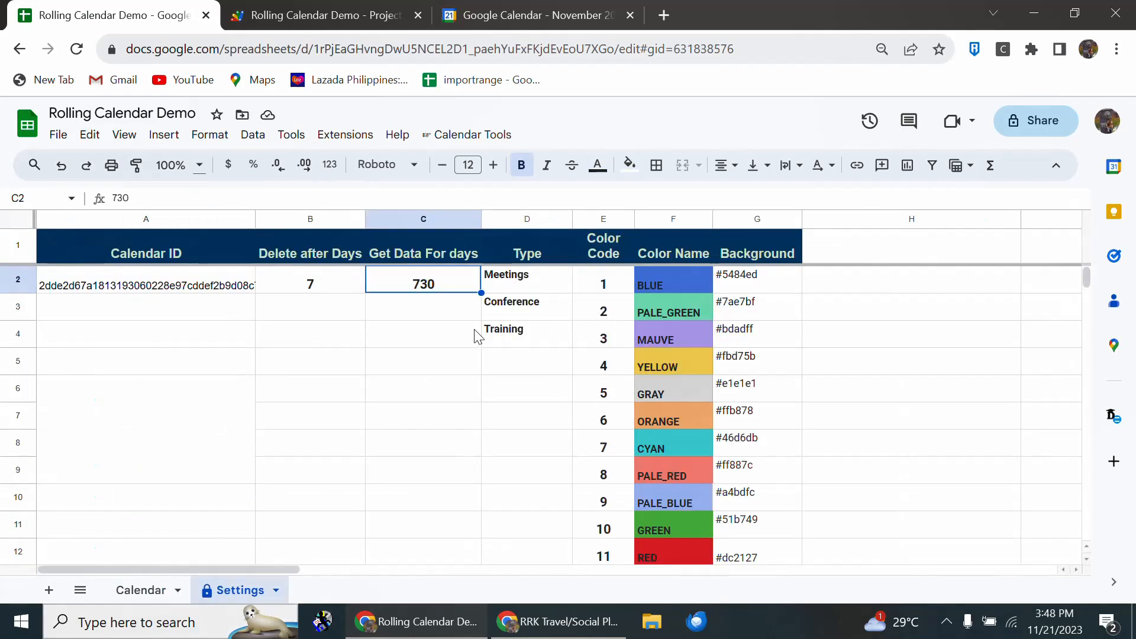
left_click(539, 287)
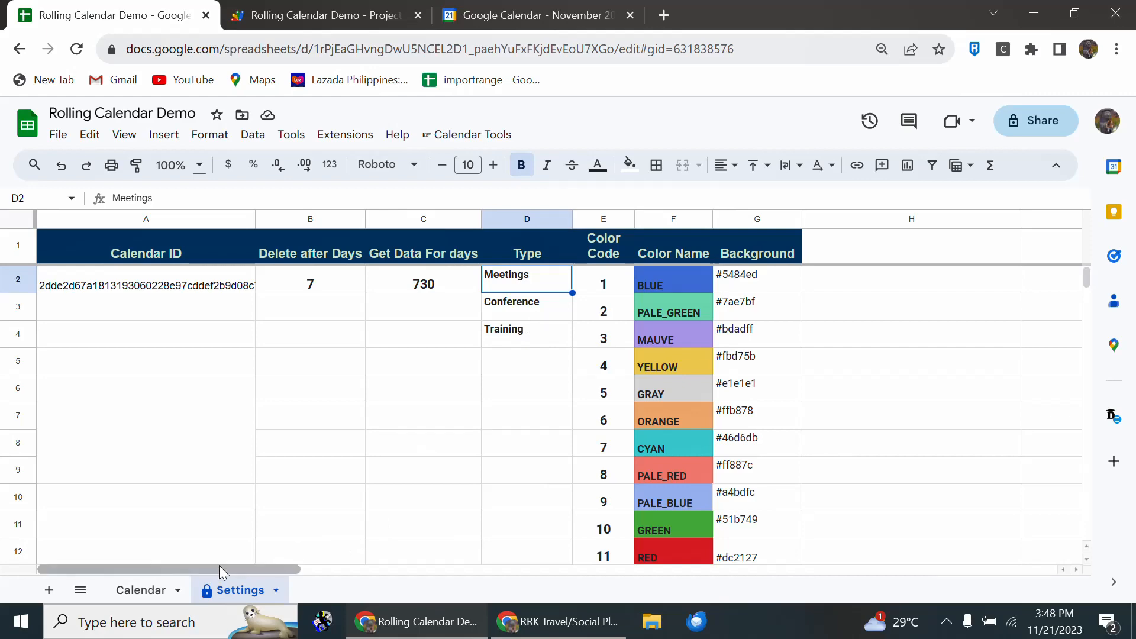
Step: Enter "Test event" as the event title for Thu, Nov 23, 2023 on the Calendar sheet
left_click(142, 589)
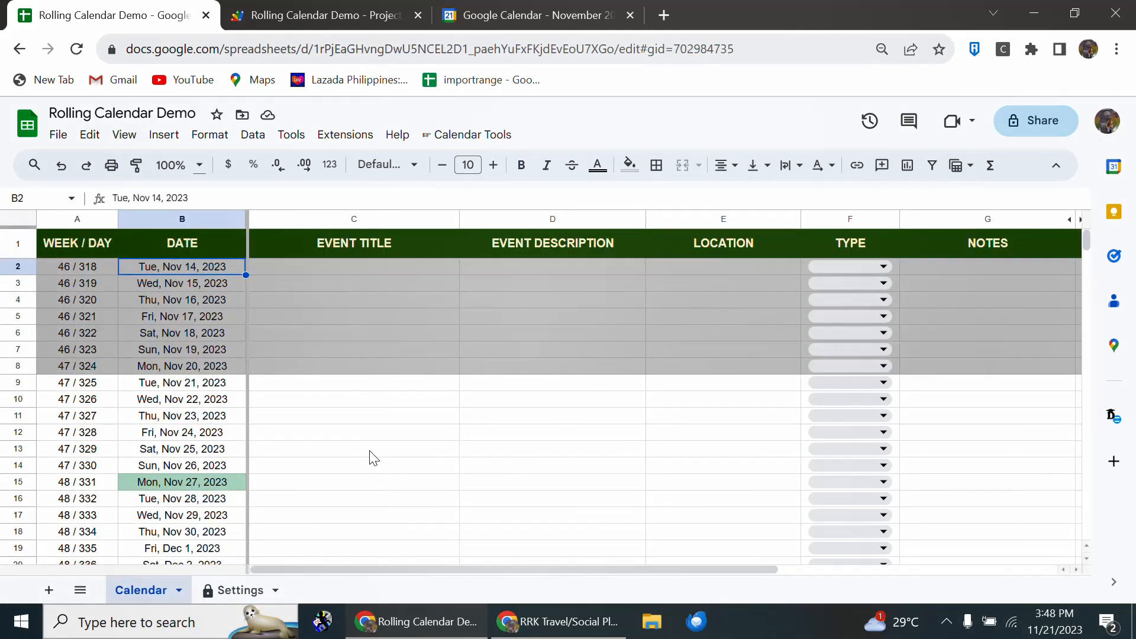
left_click(363, 421)
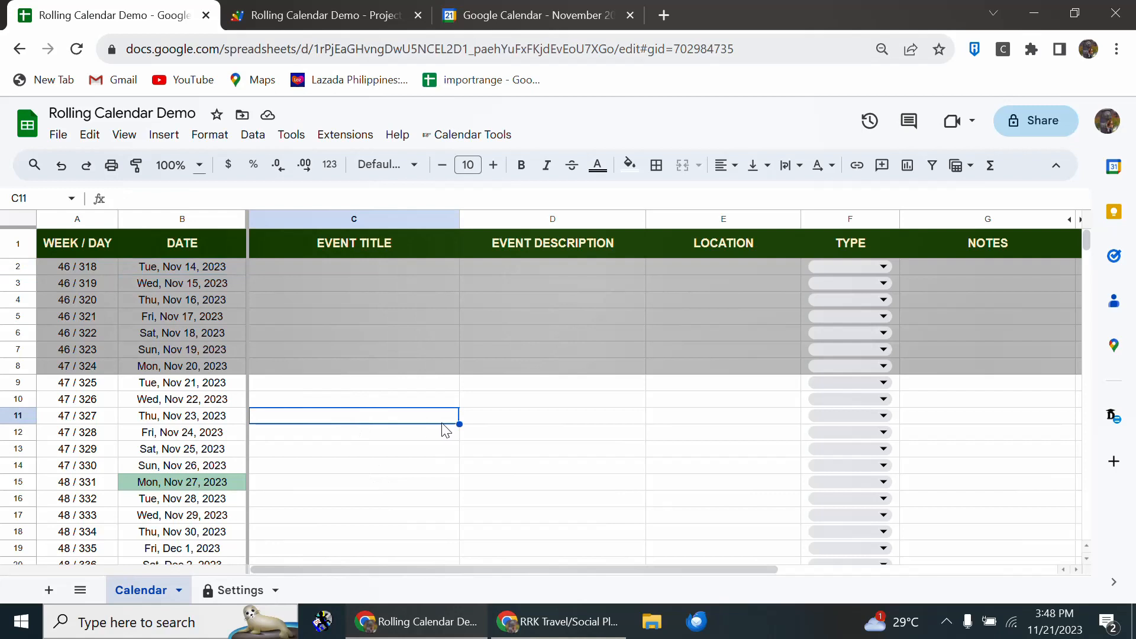
type("tEST  EVENT")
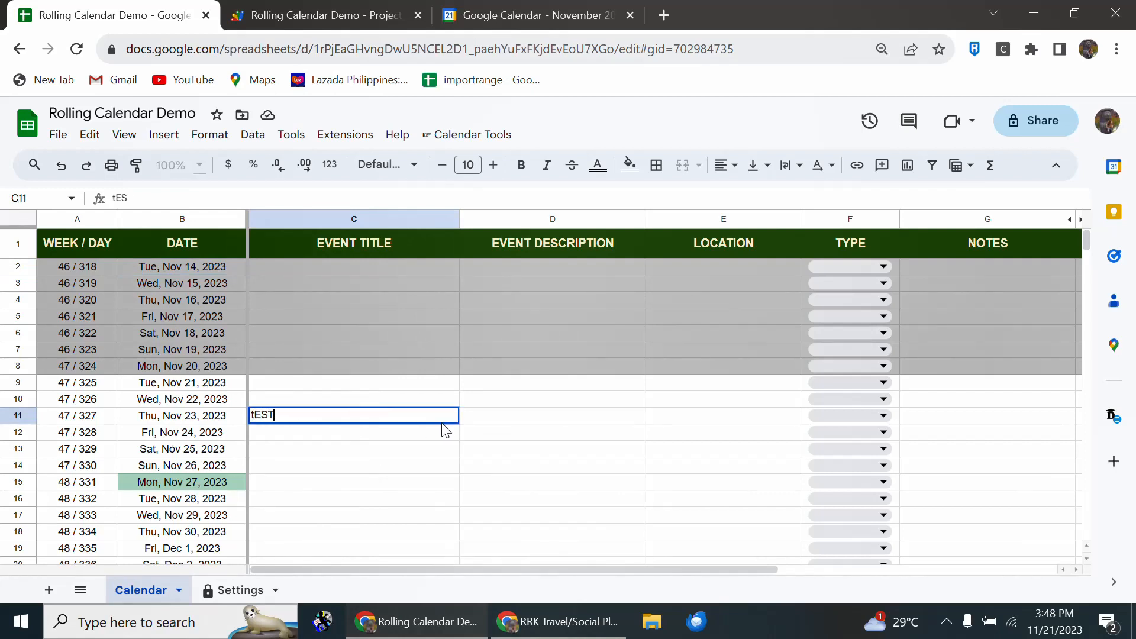
key("BackSpace")
key("BackSpace")
key("BackSpace")
key("BackSpace")
key("BackSpace")
key("BackSpace")
key("BackSpace")
key("BackSpace")
key("BackSpace")
key("BackSpace")
key("BackSpace")
type("Test event")
key("Return")
Step: Enter "test description" as the event description for the Nov 23 event
left_click(440, 420)
key("Tab")
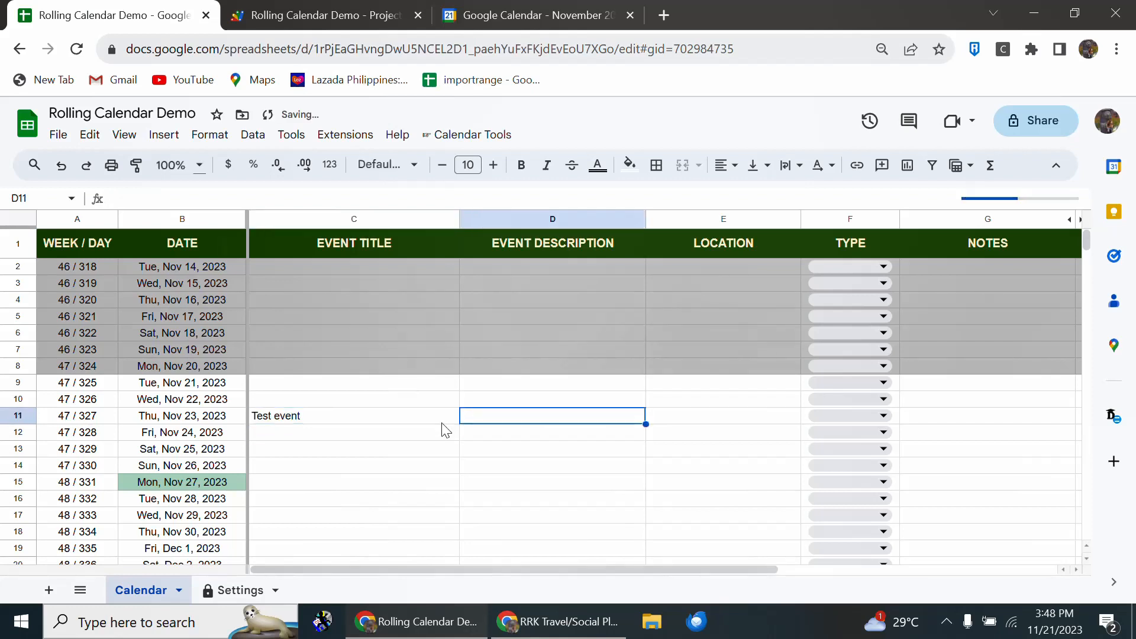
type("teset")
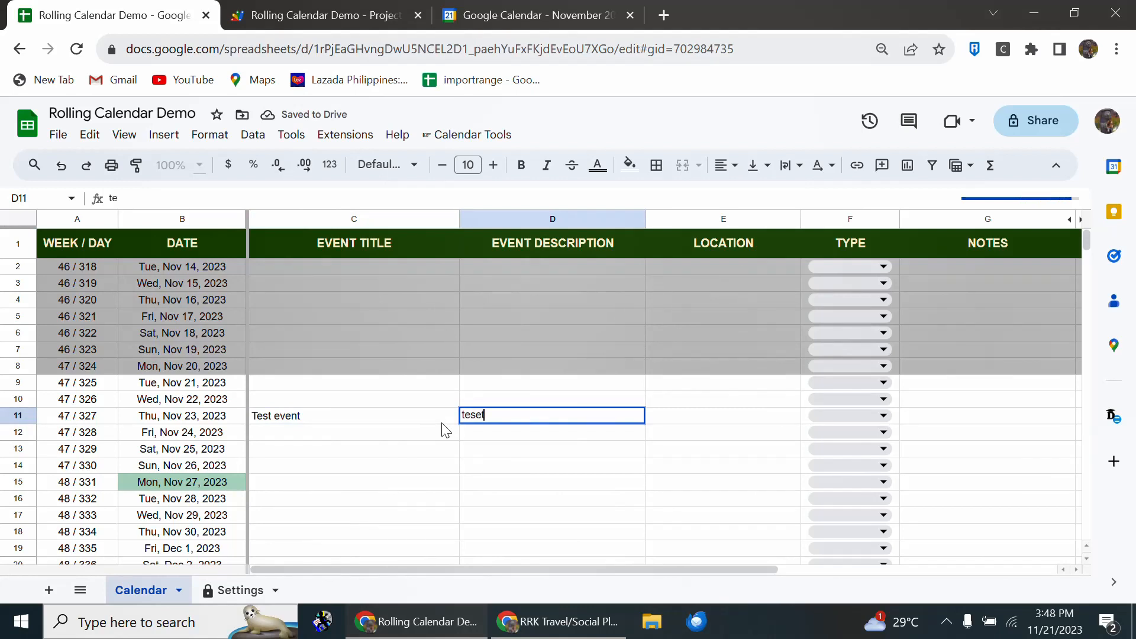
key("BackSpace")
key("BackSpace")
type("t desc")
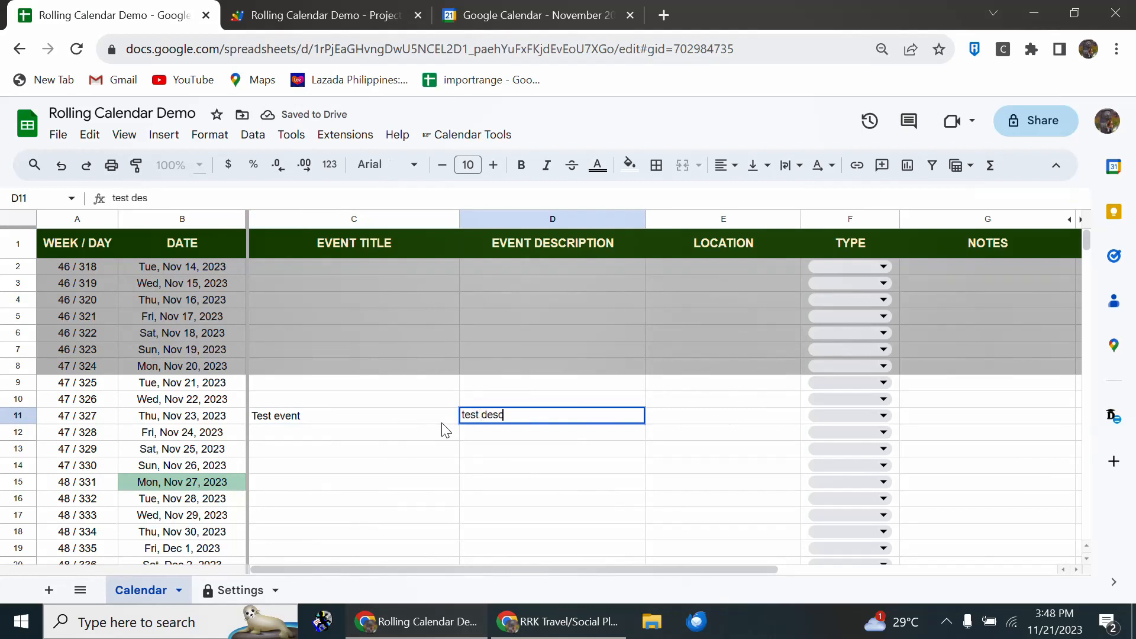
type("riptio")
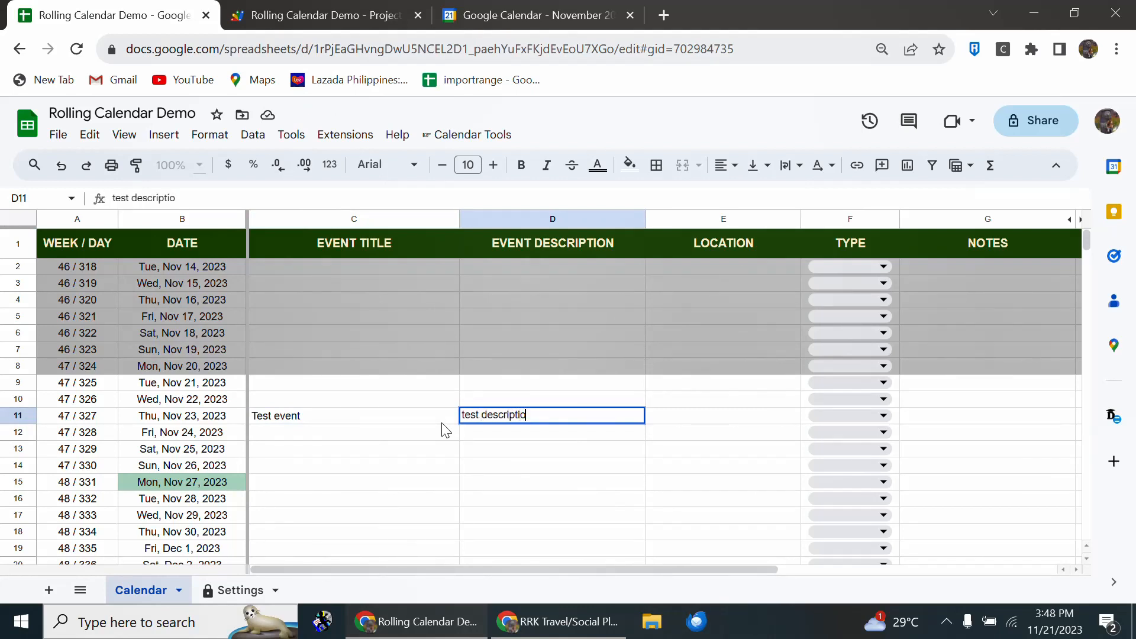
type("n")
key("Tab")
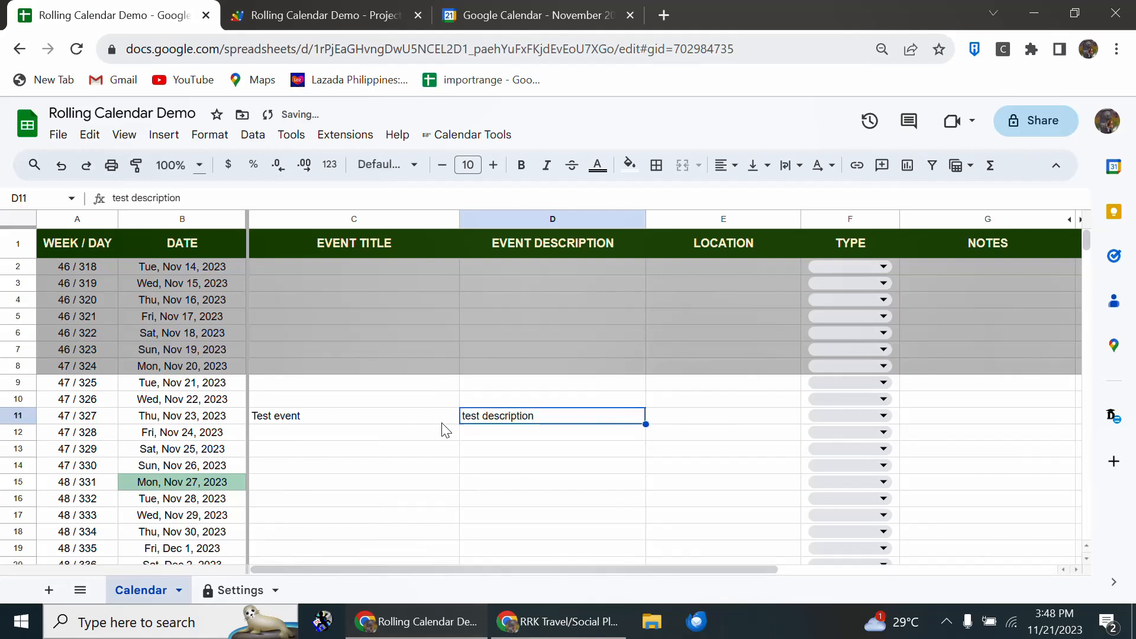
Step: Enter "test location" as the Nov 23 event's location and set its type to Conference
type("test")
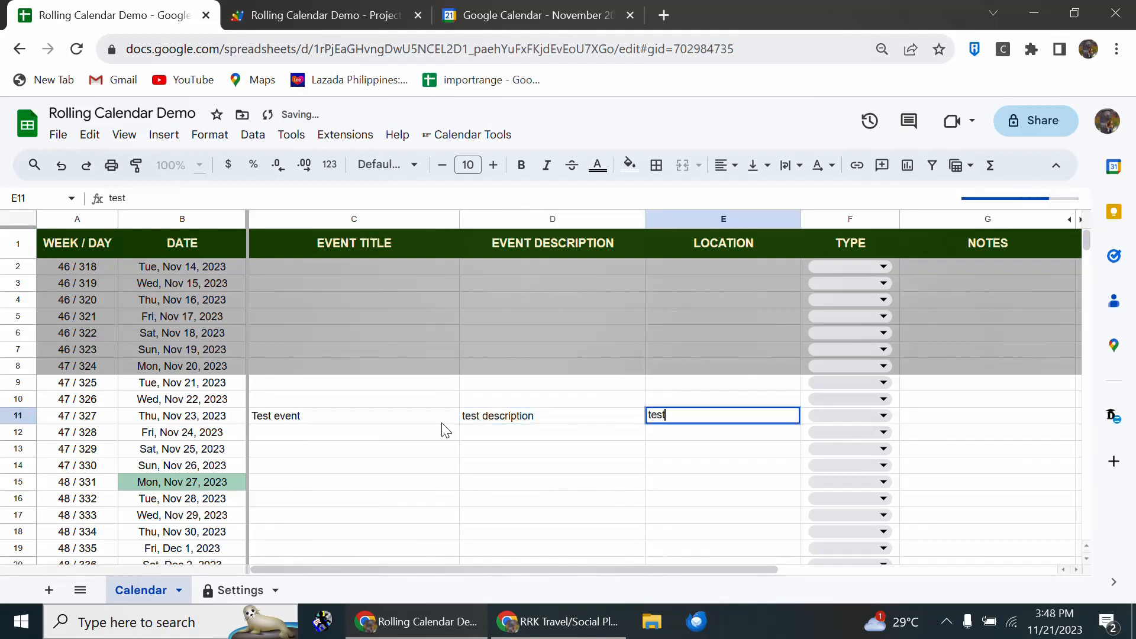
type(" location")
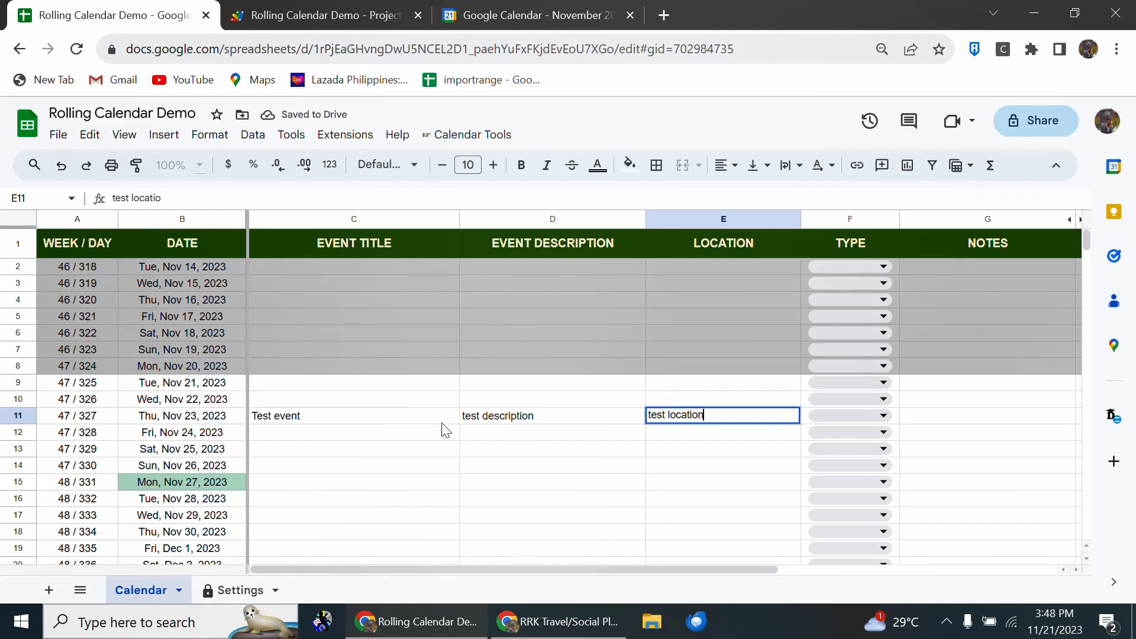
key("Tab")
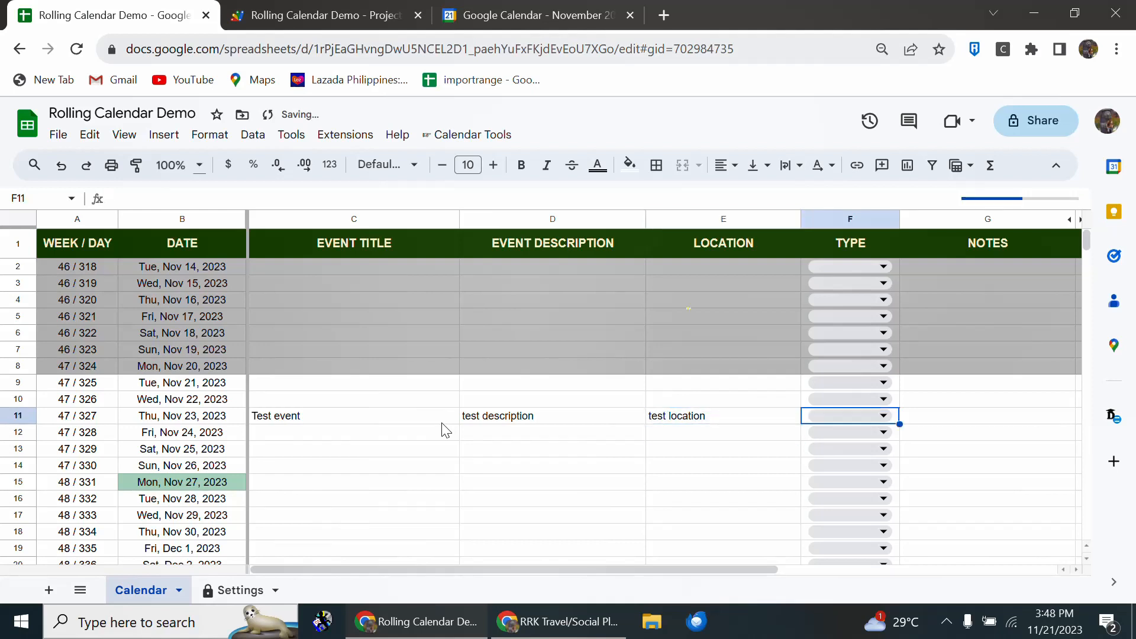
left_click(889, 418)
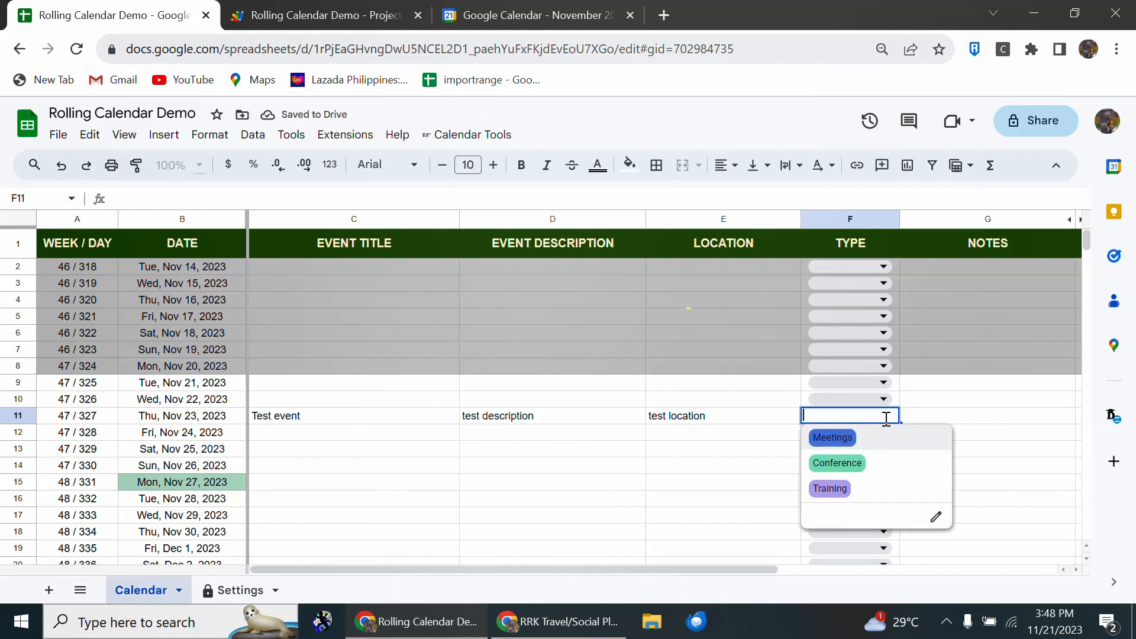
left_click(836, 465)
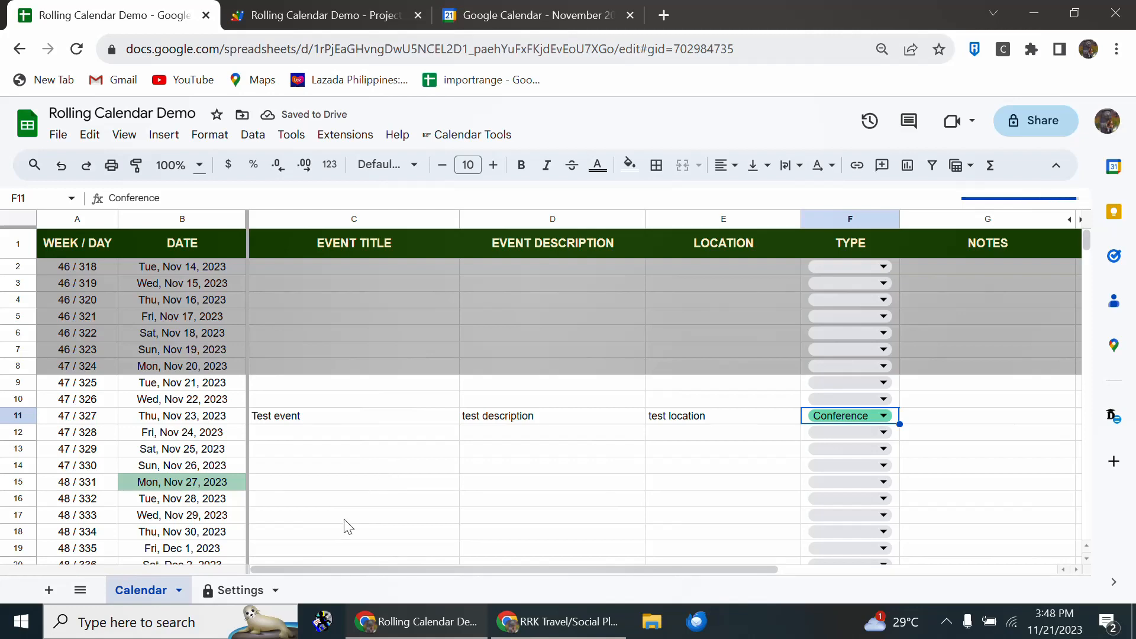
Step: Check the types on the Settings sheet, and review the Nov 23 event's location, description and title on the Calendar sheet
left_click(240, 590)
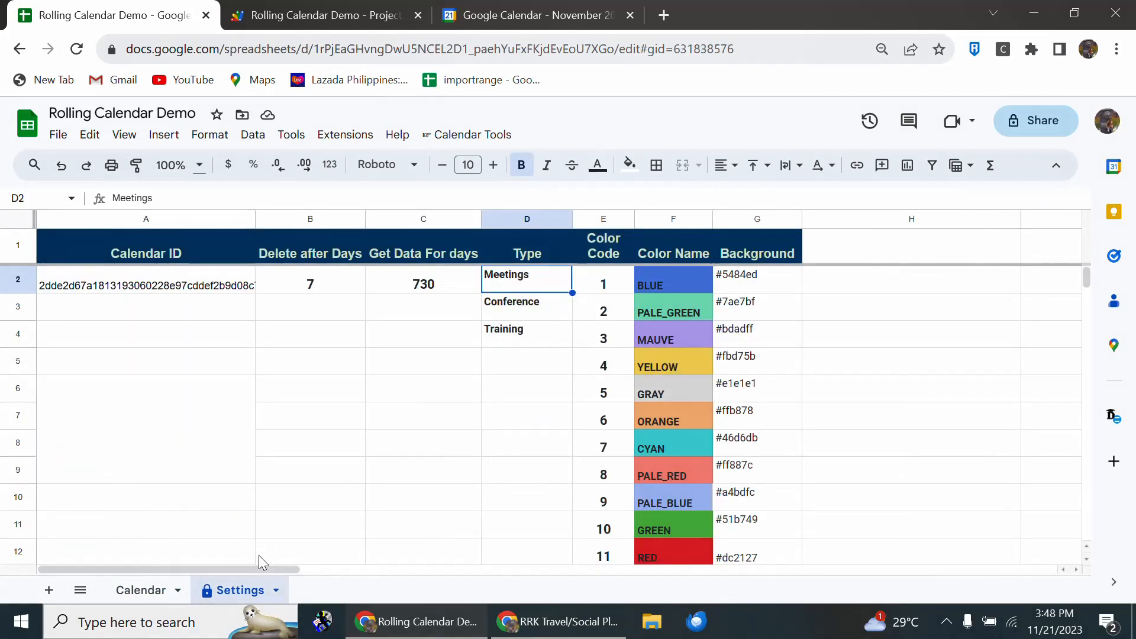
left_click(145, 594)
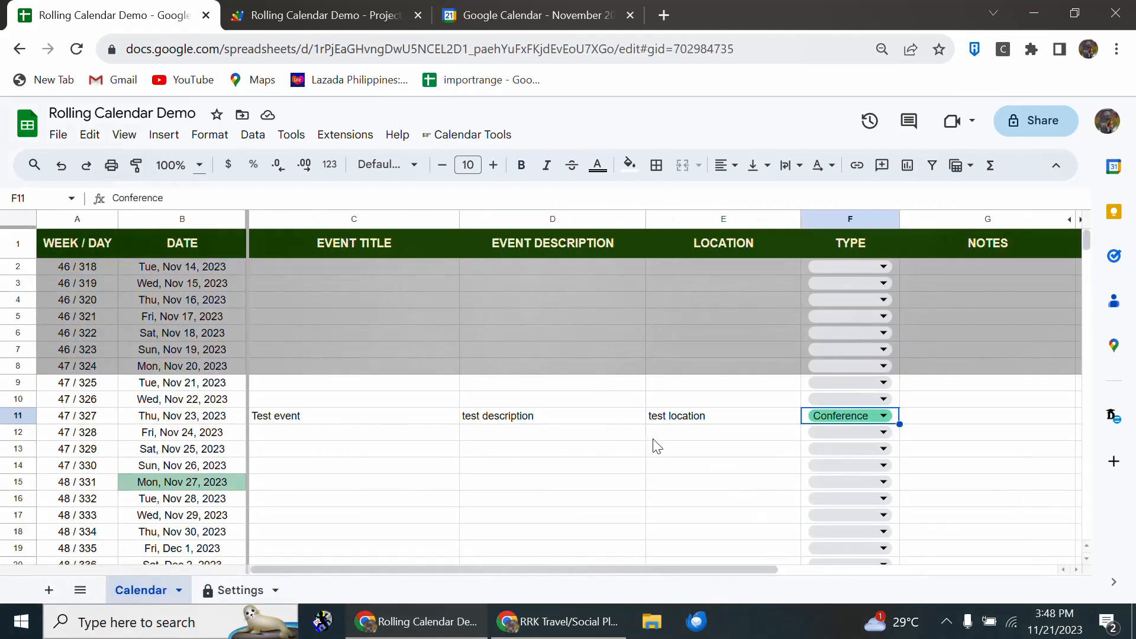
left_click(697, 420)
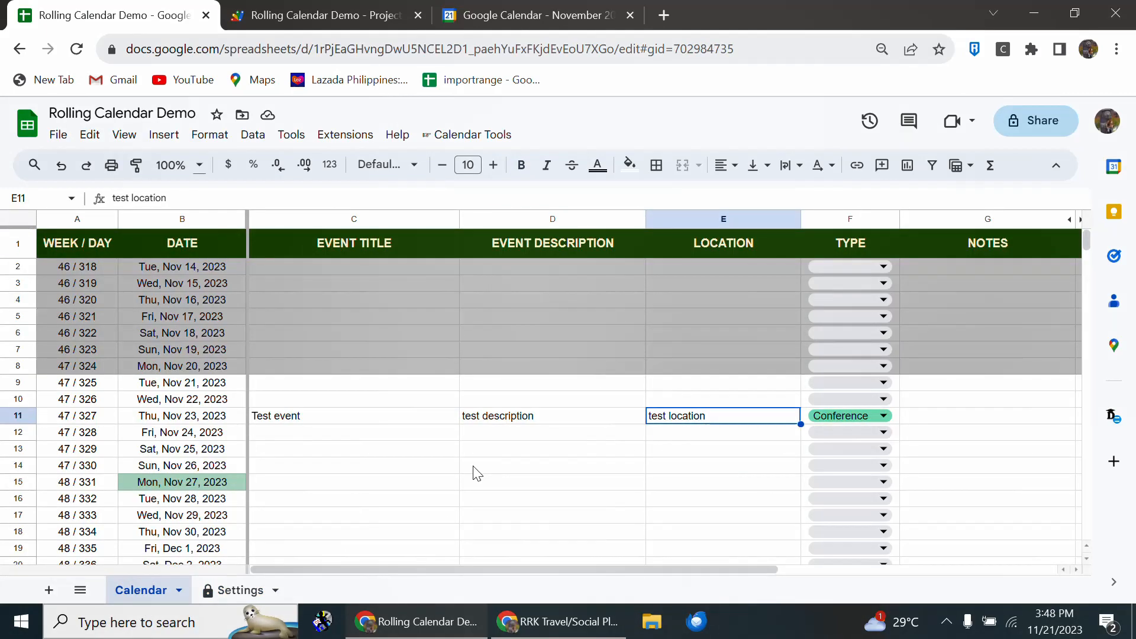
left_click(544, 421)
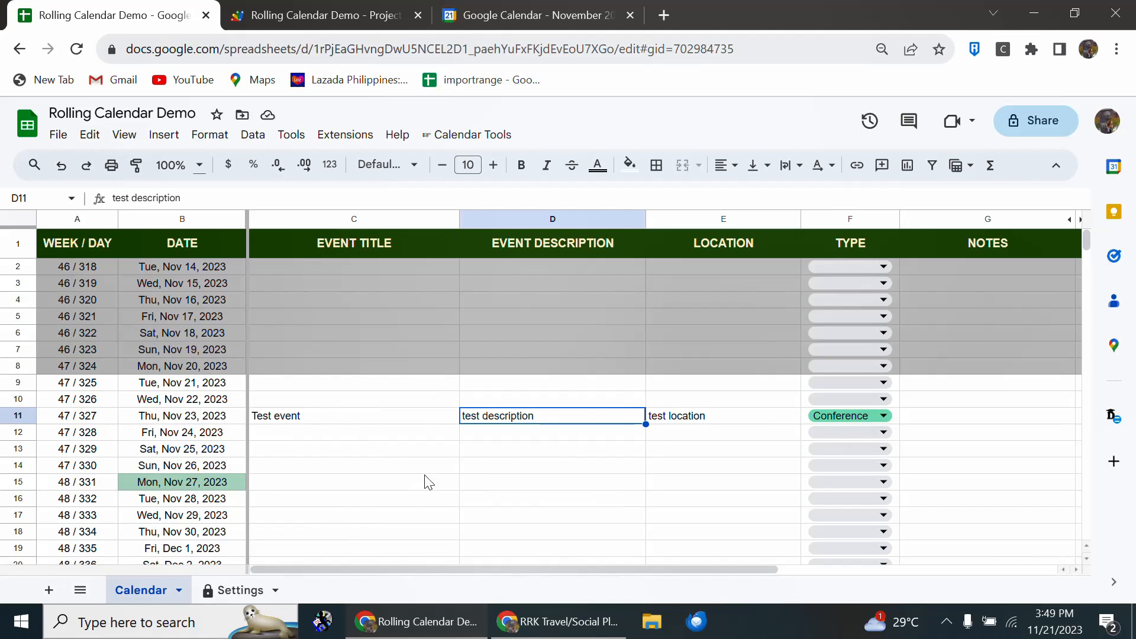
left_click(402, 419)
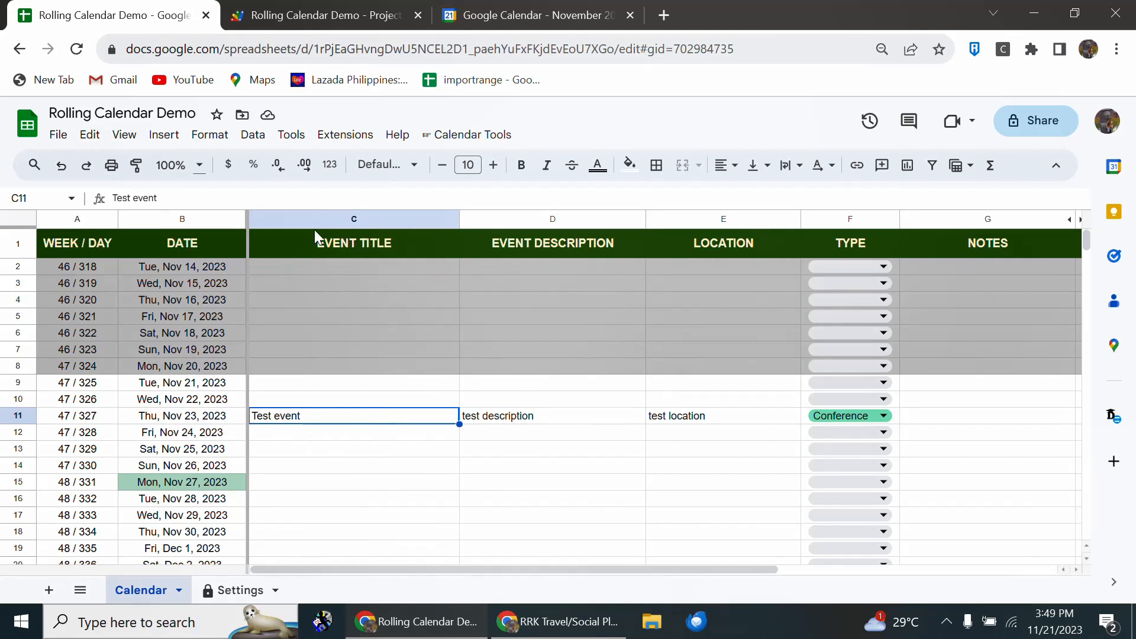
Step: Sync the sheet's events to Google Calendar and view the Nov 23 event in the November 2023 month view
left_click(482, 137)
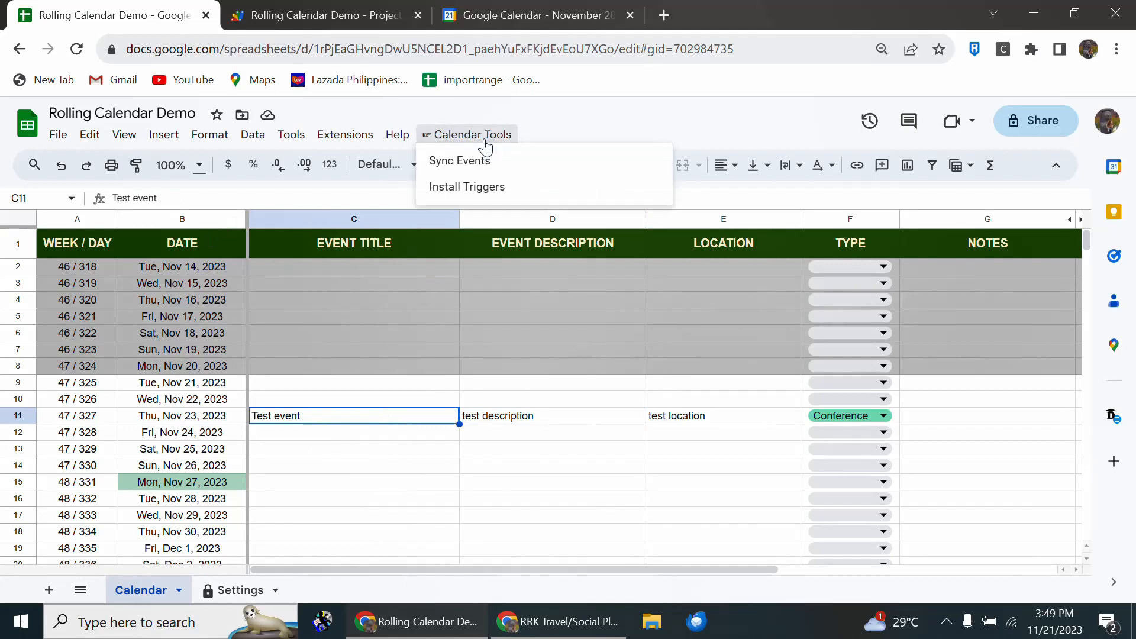
left_click(462, 169)
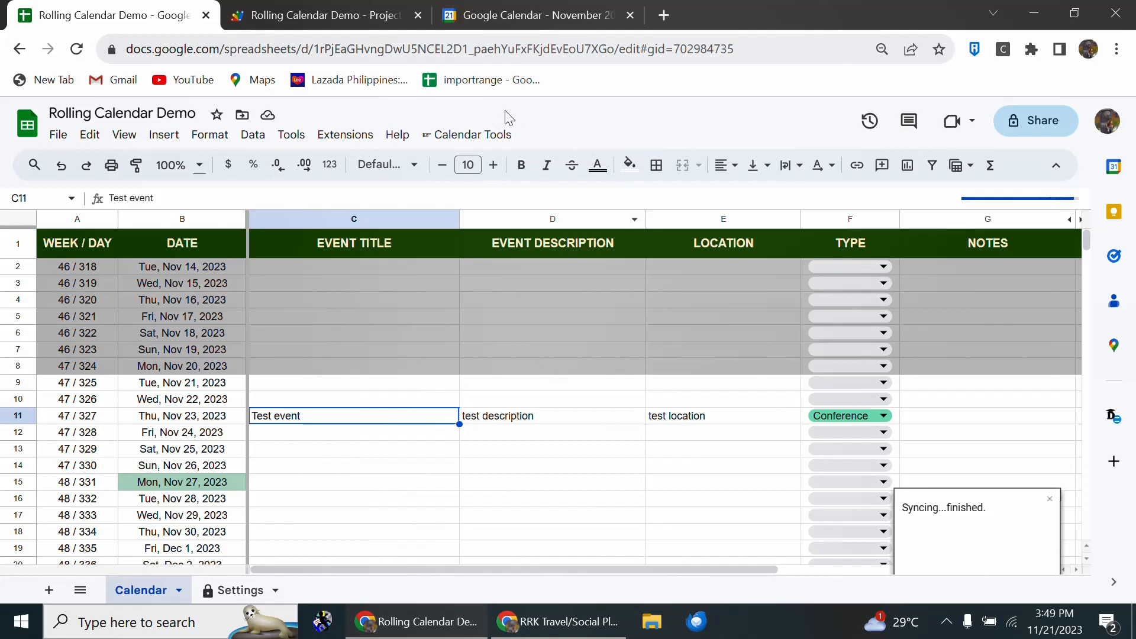
left_click(517, 20)
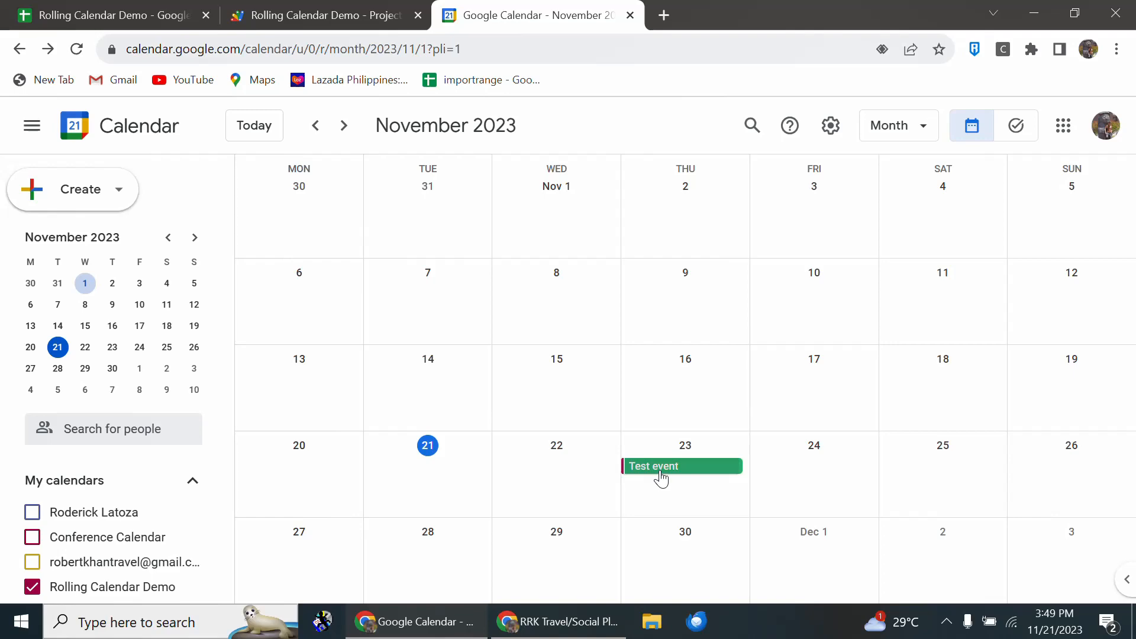
Step: Return to the Rolling Calendar Demo spreadsheet and install the calendar triggers
left_click(89, 19)
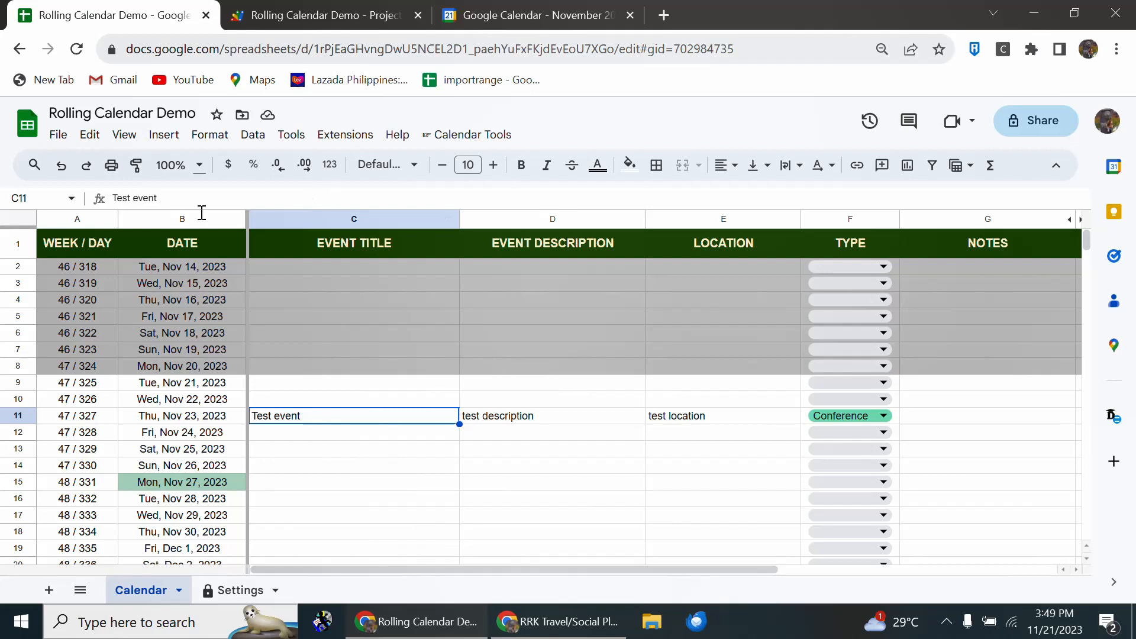
left_click(385, 384)
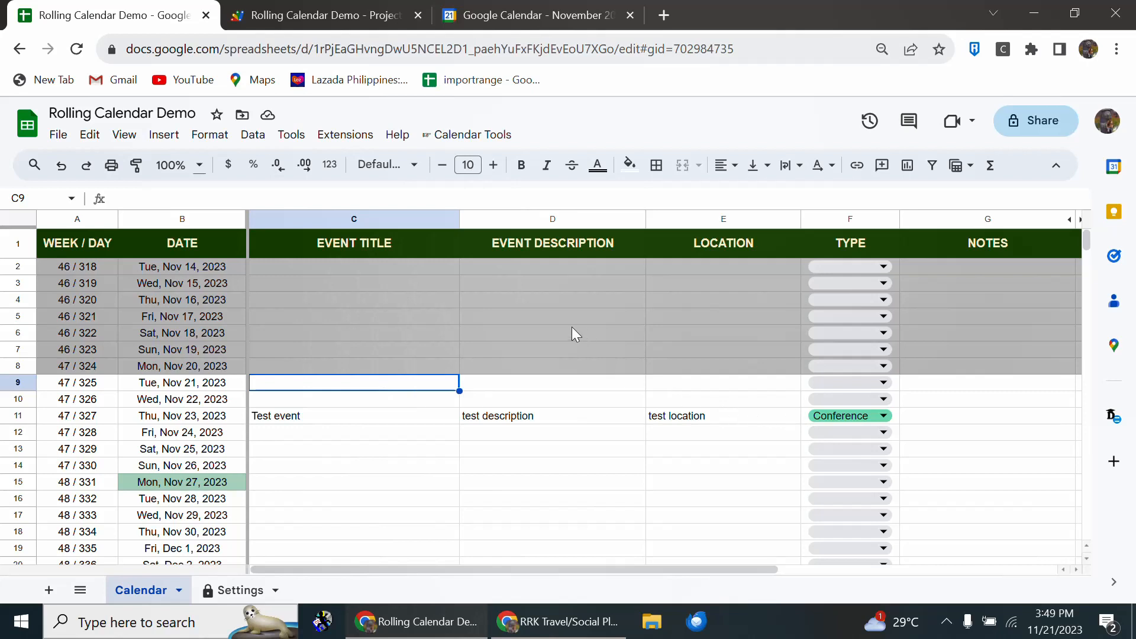
left_click(481, 139)
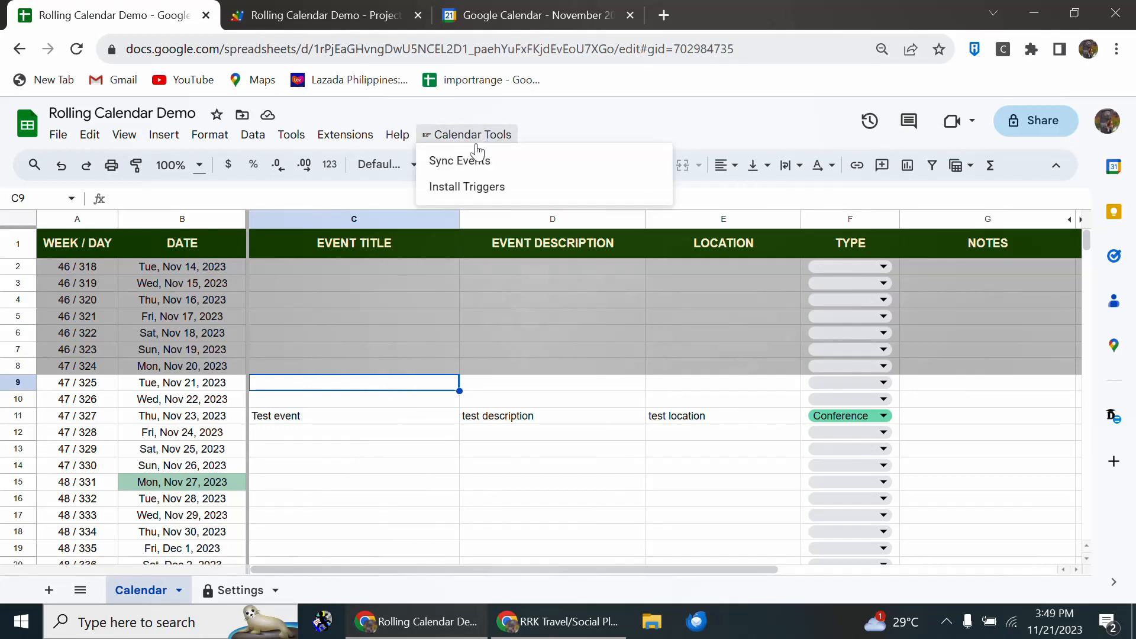
left_click(462, 188)
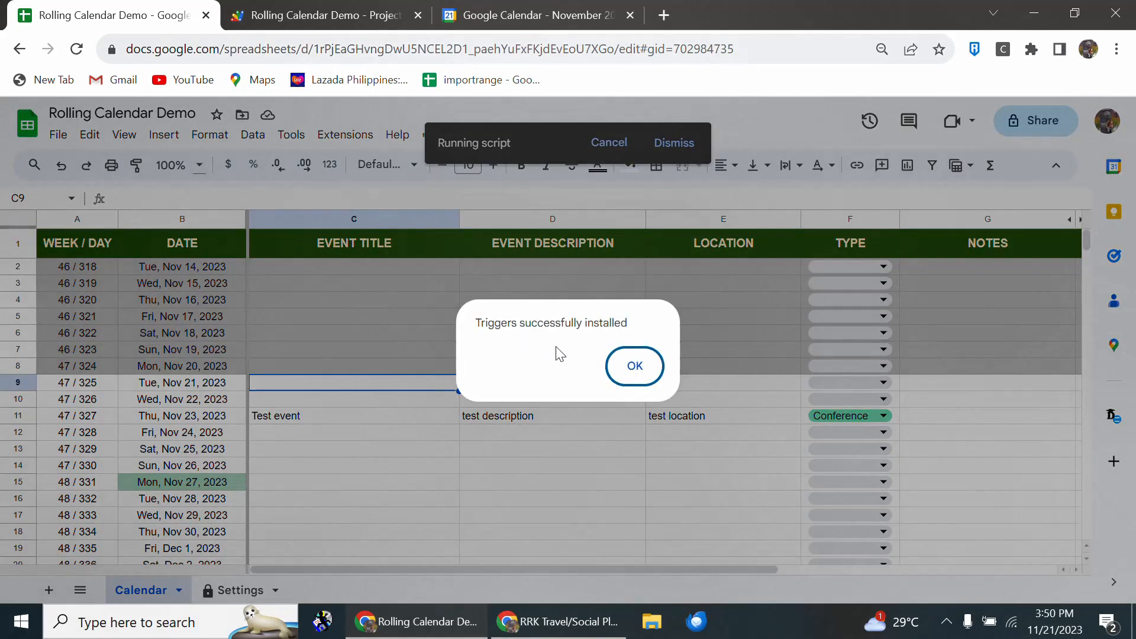
left_click(628, 373)
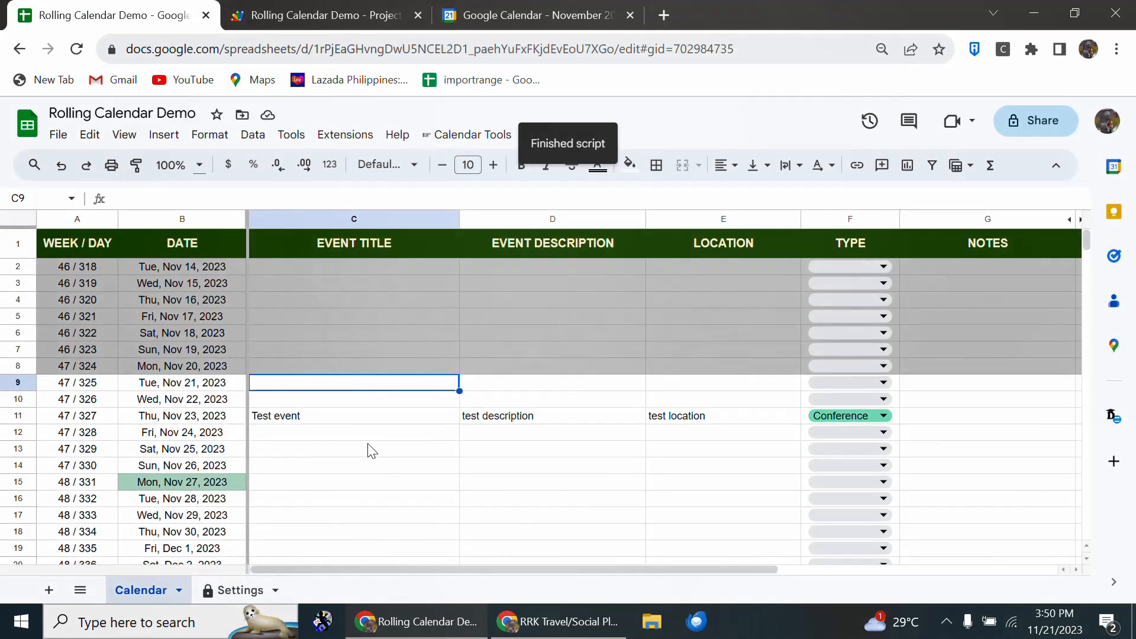
left_click(400, 440)
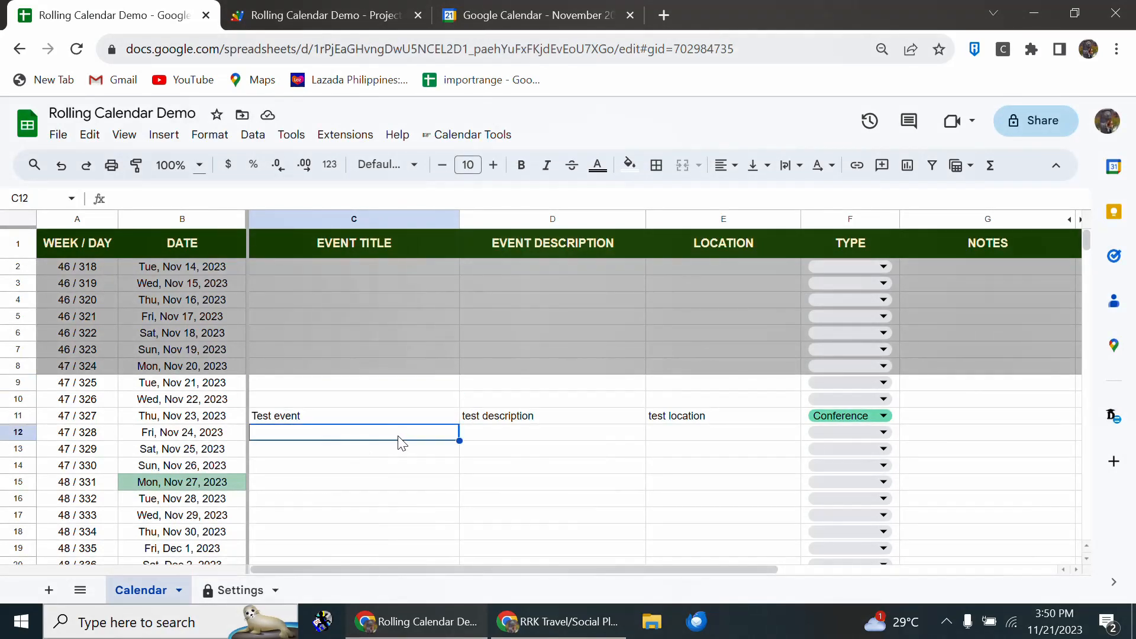
Step: Clear the Nov 23, 2023 event's title on the Calendar sheet
left_click(385, 469)
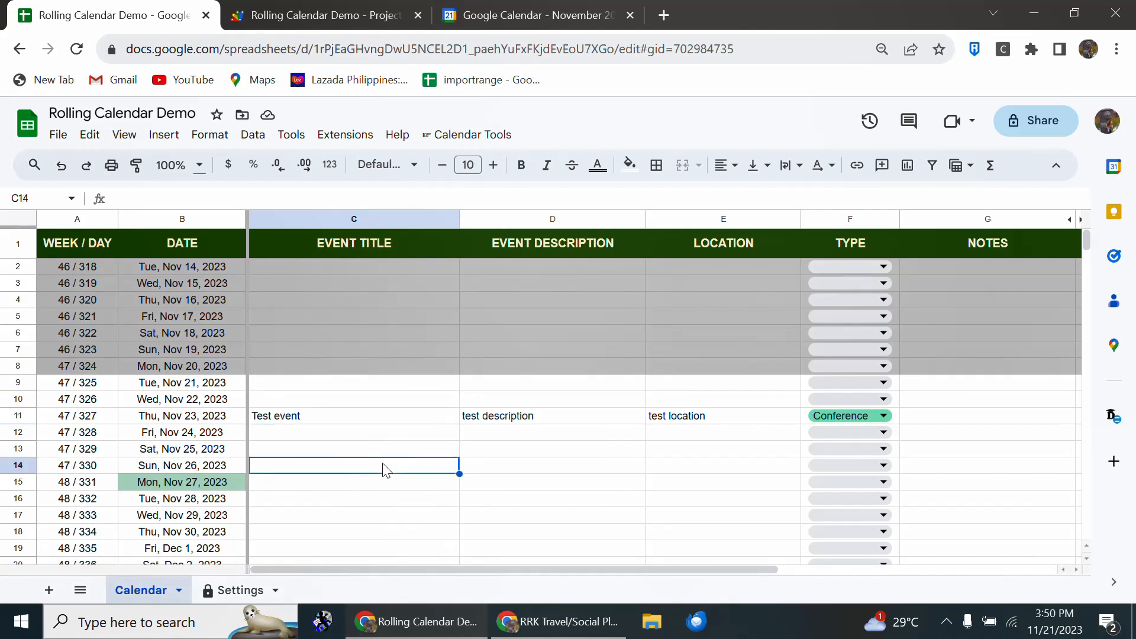
key("Up")
key("Up")
key("Up")
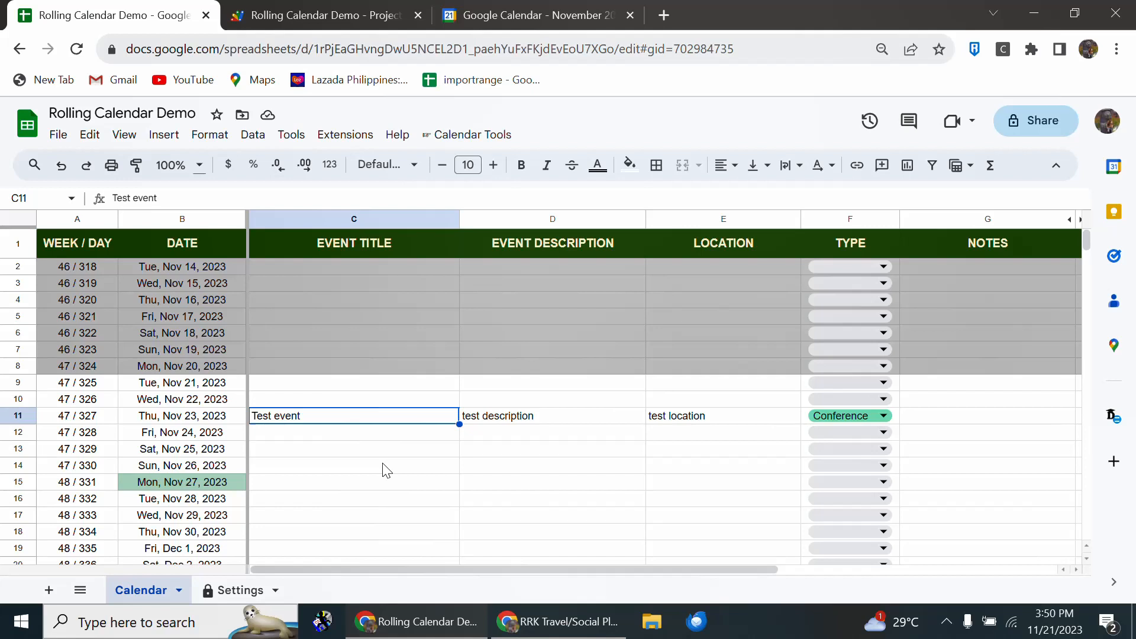
key("Delete")
key("Right")
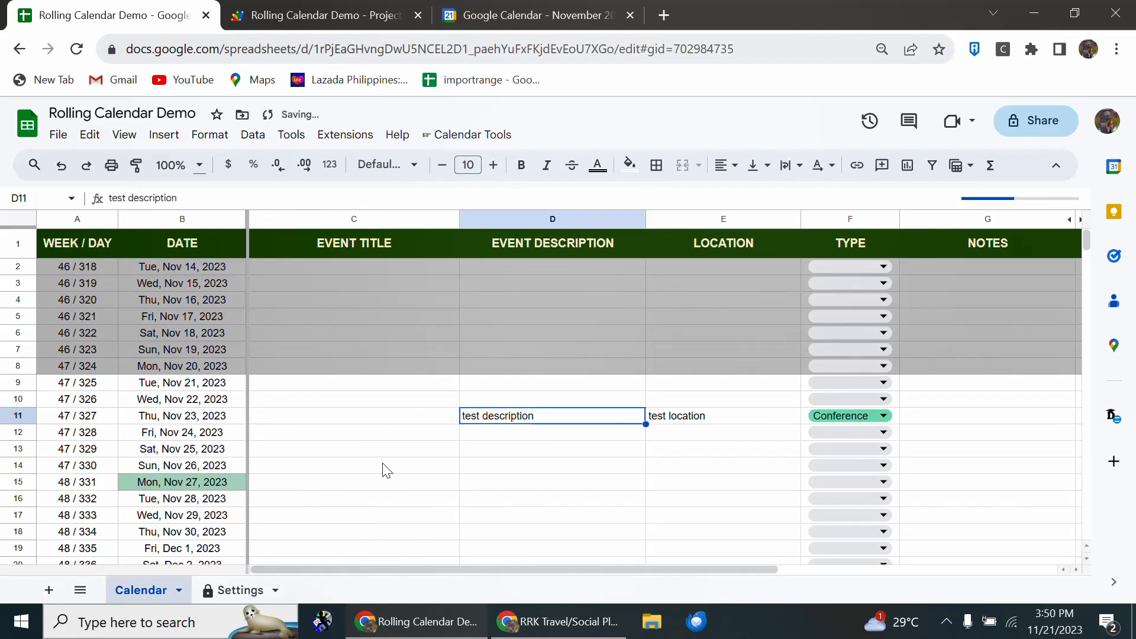
key("Left")
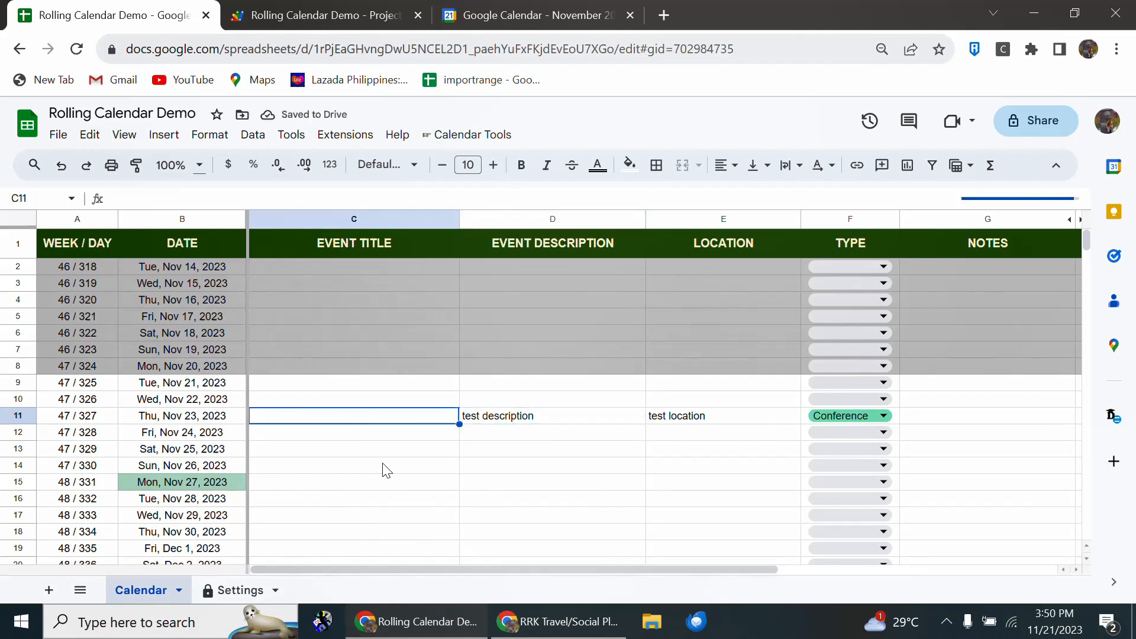
Step: Sync the sheet's events to Google Calendar and check the November 2023 month view for Nov 23
left_click(453, 136)
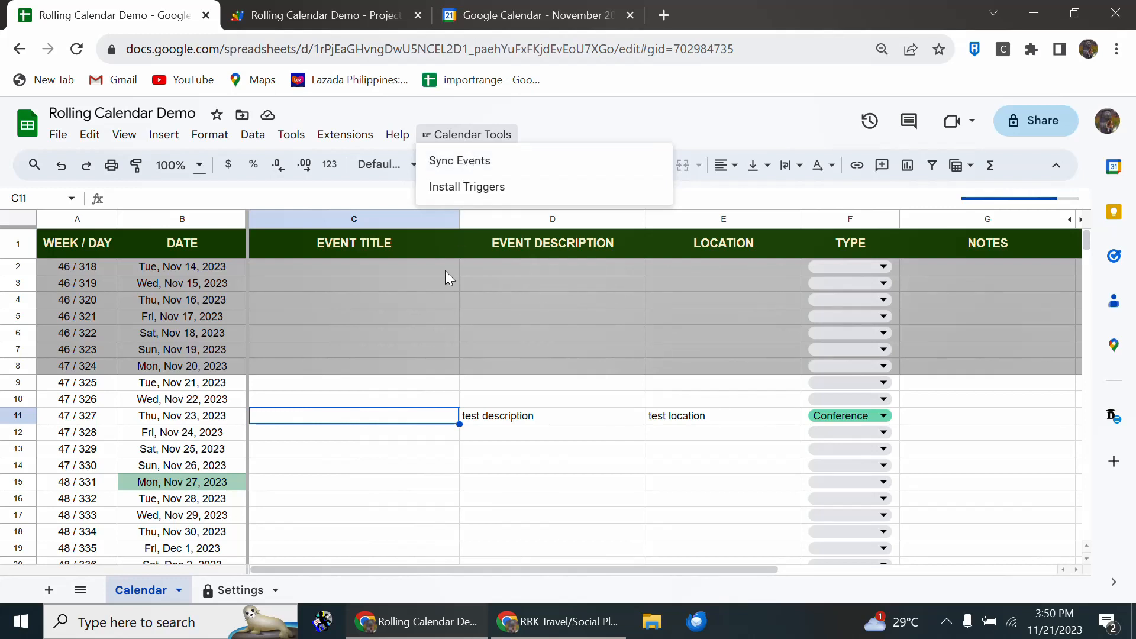
left_click(415, 387)
left_click(427, 414)
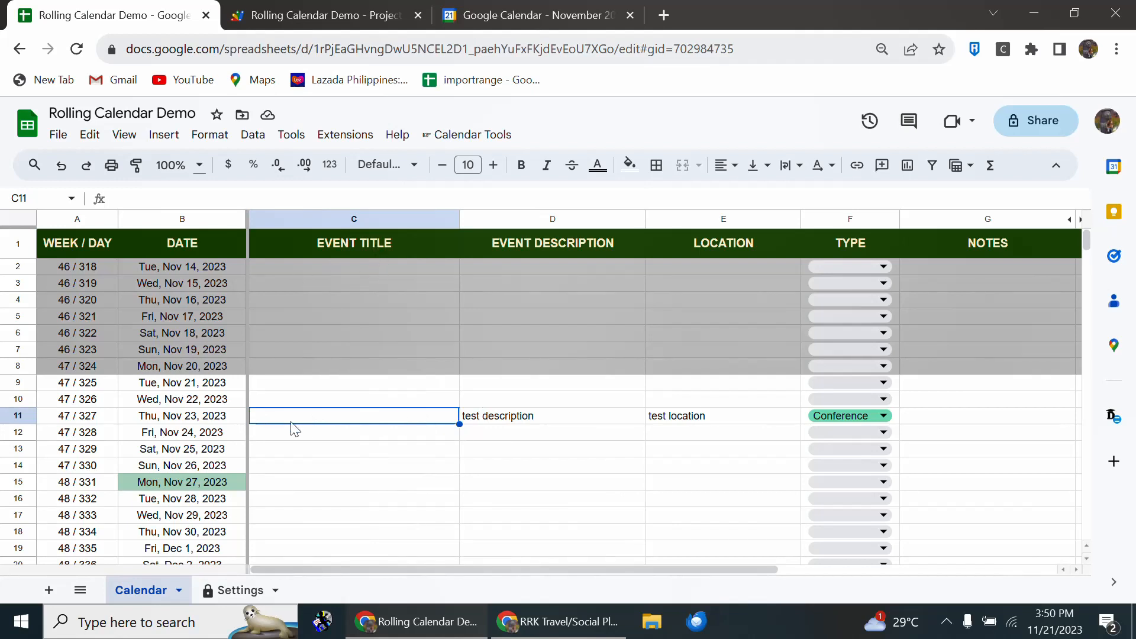
left_click(473, 135)
left_click(483, 169)
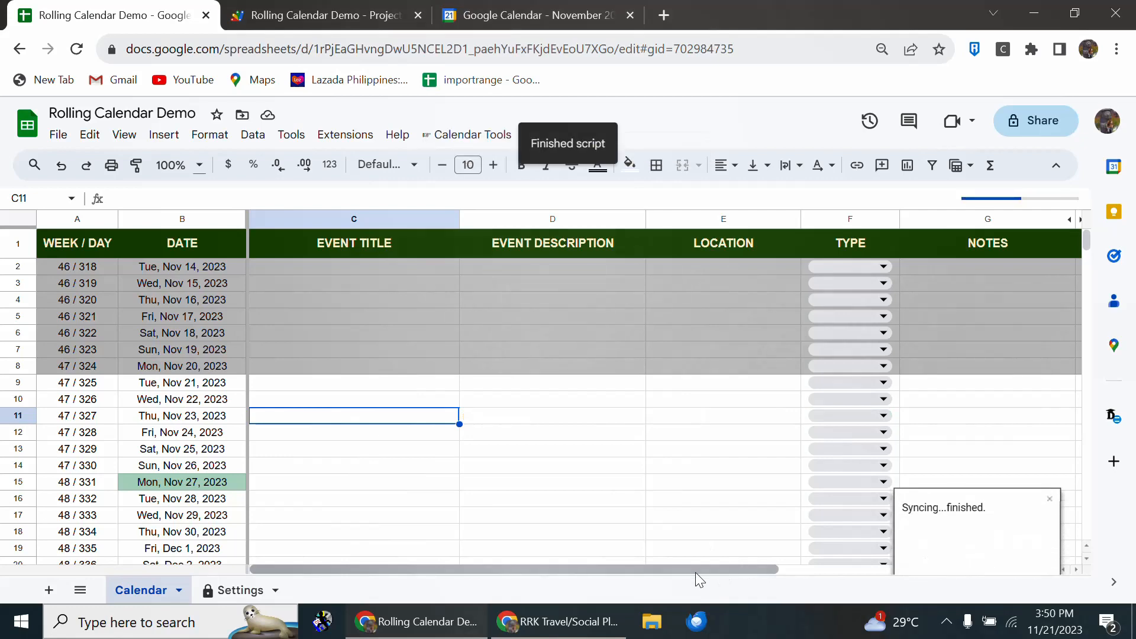
left_click(512, 8)
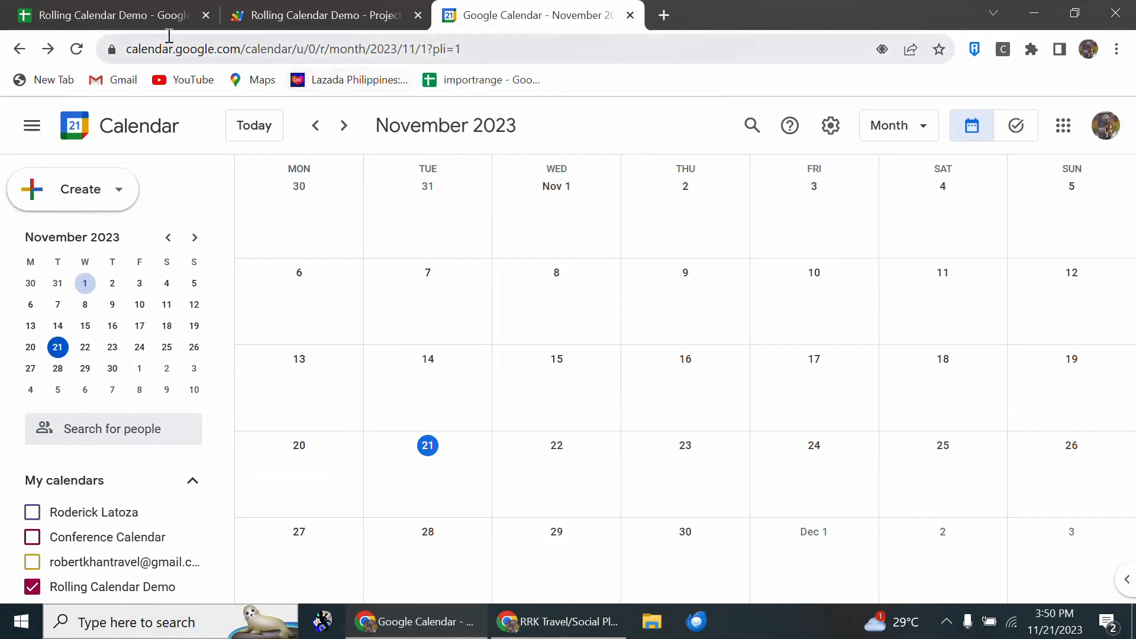
Step: Return to the Rolling Calendar Demo spreadsheet and examine the dates around Nov 21, 2023, down to Nov 26
left_click(103, 18)
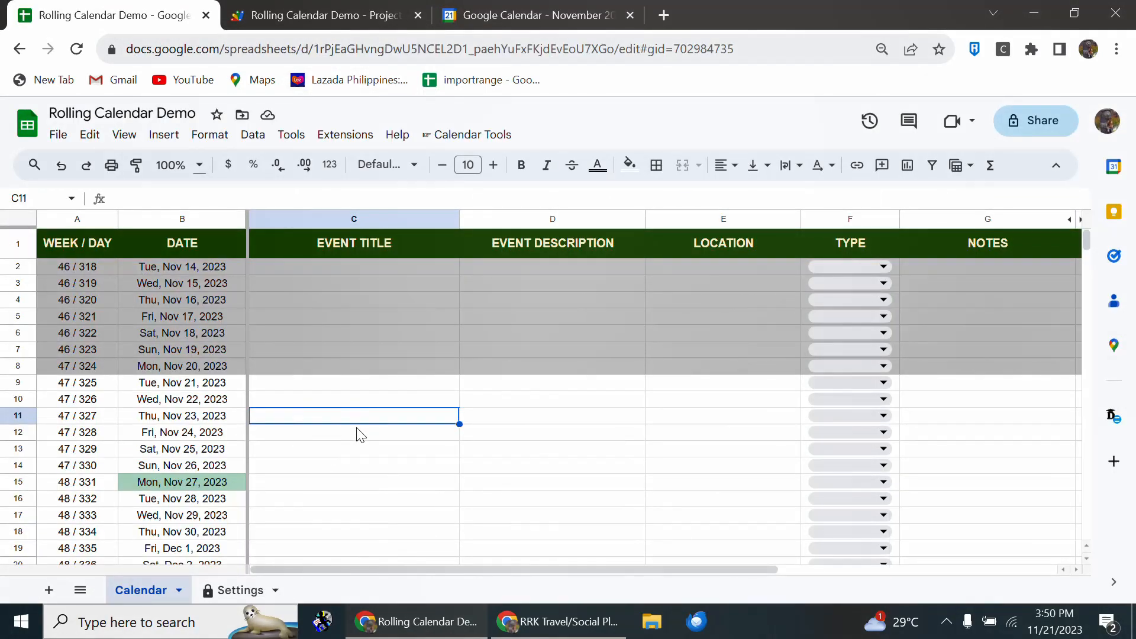
key("Up")
key("Up")
key("Left")
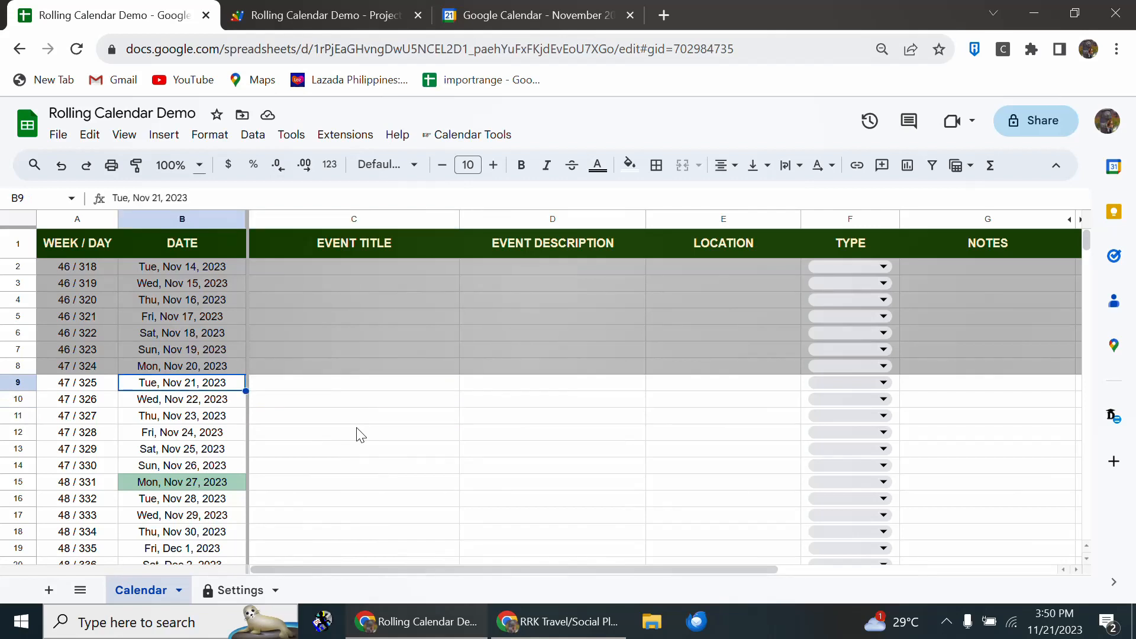
key("Up")
key("Up")
key("Up")
key("Down")
key("Down")
key("Down")
key("Right")
key("Left")
key("Down")
key("Down")
key("Down")
key("Down")
key("Down")
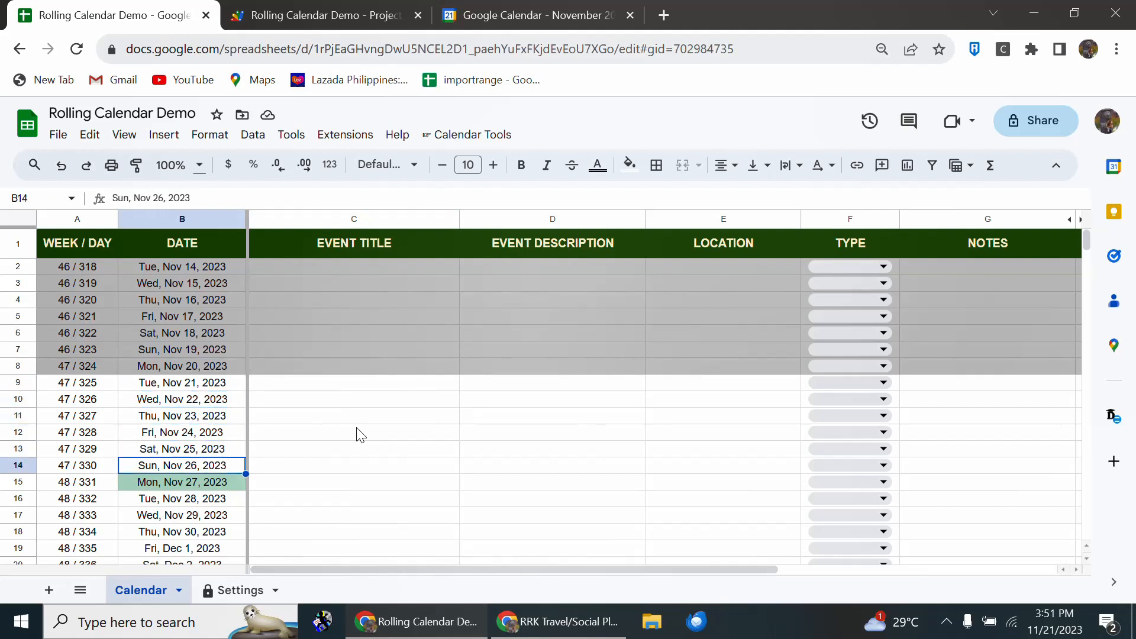
Step: Select the whole date range from Nov 14, 2023 to the last date to examine its extent, and go back to Nov 21, 2023
key("Up")
key("Up")
key("Up")
key("Up")
key("ctrl+Up")
key("Down")
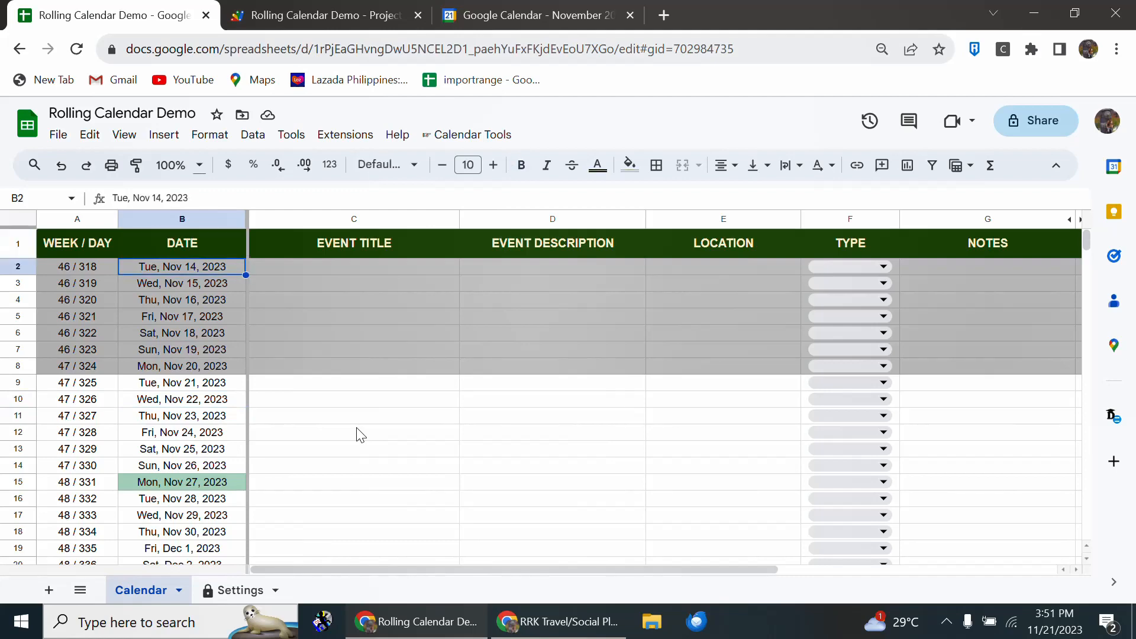
key("ctrl+shift+Down")
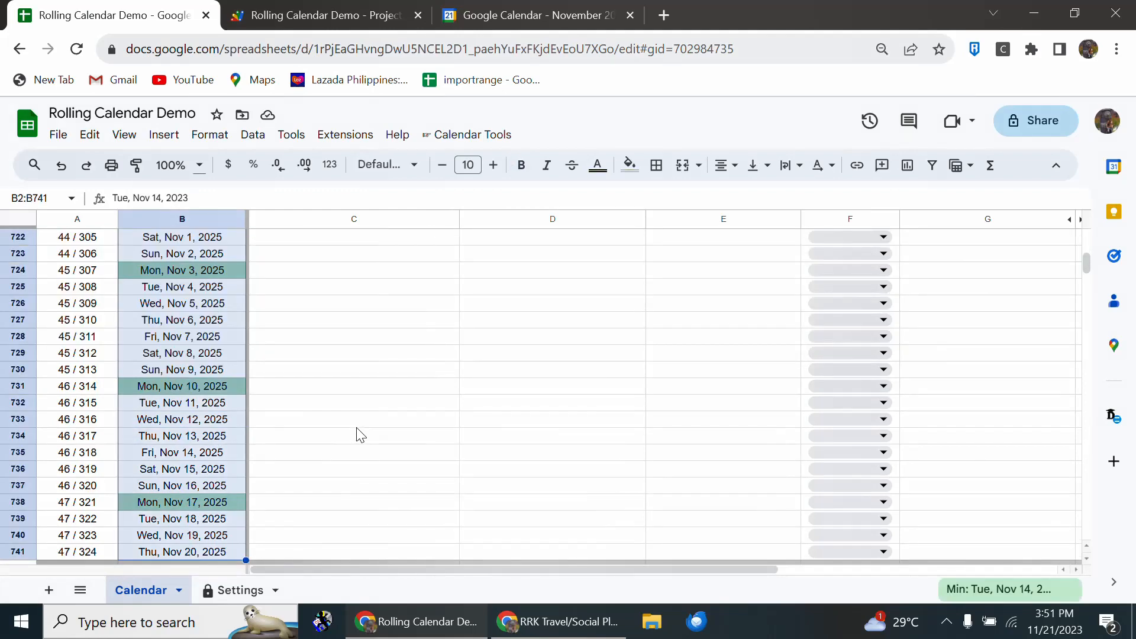
key("Up")
key("Down")
key("Down")
key("Down")
key("Down")
key("Down")
key("Down")
key("Down")
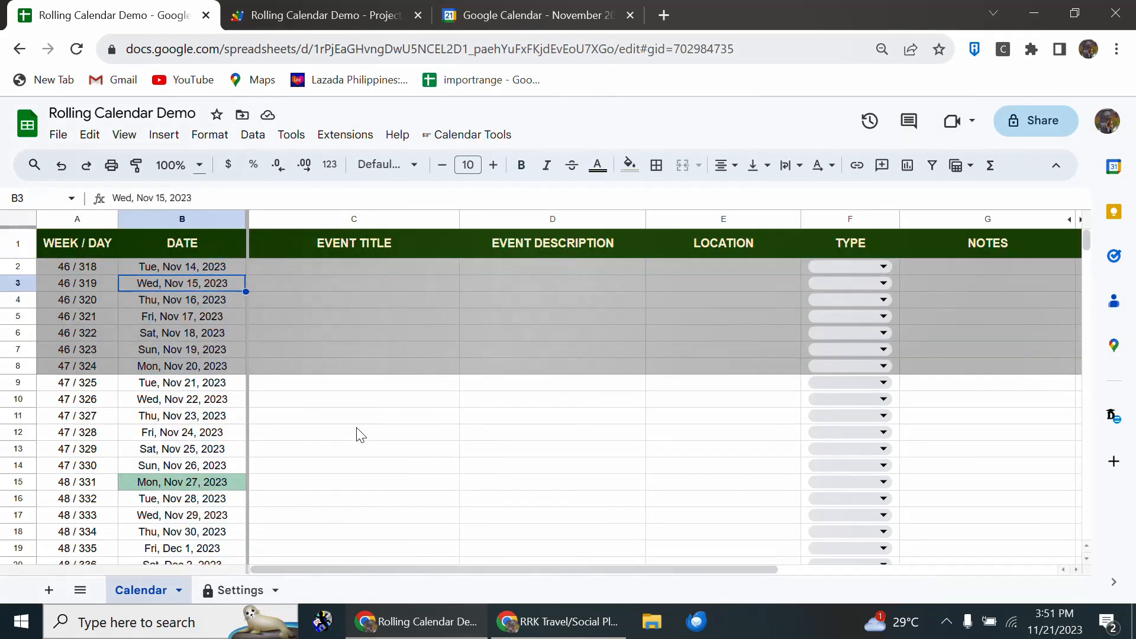
key("Down")
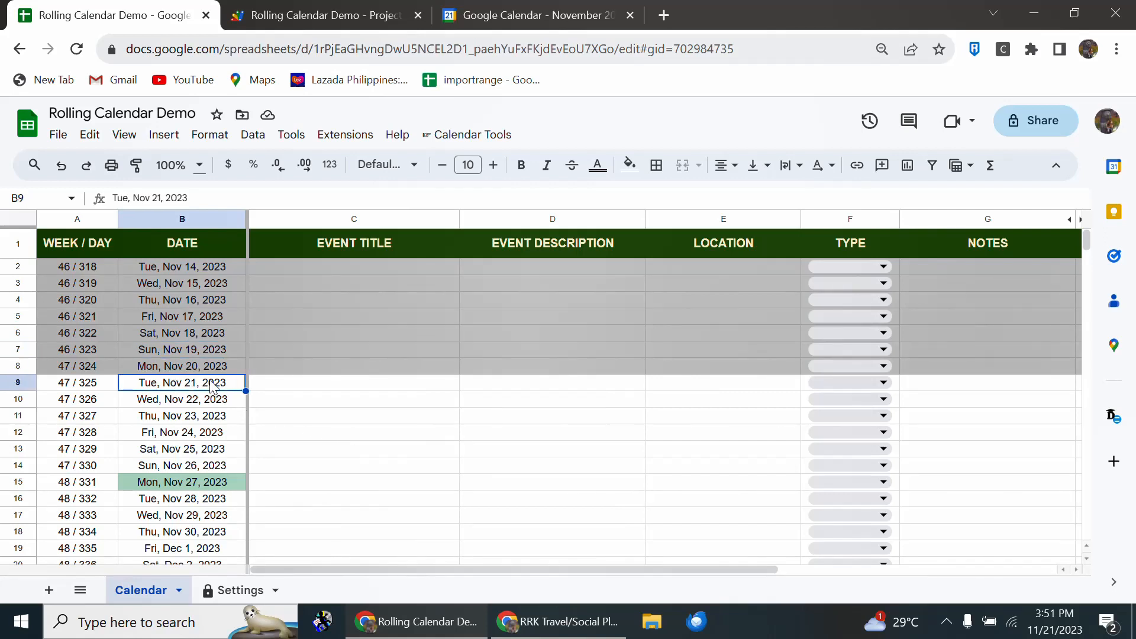
Step: Delete the Fri, Nov 24, 2023 row from the Calendar sheet
key("shift+space")
left_click(212, 434)
key("shift+space")
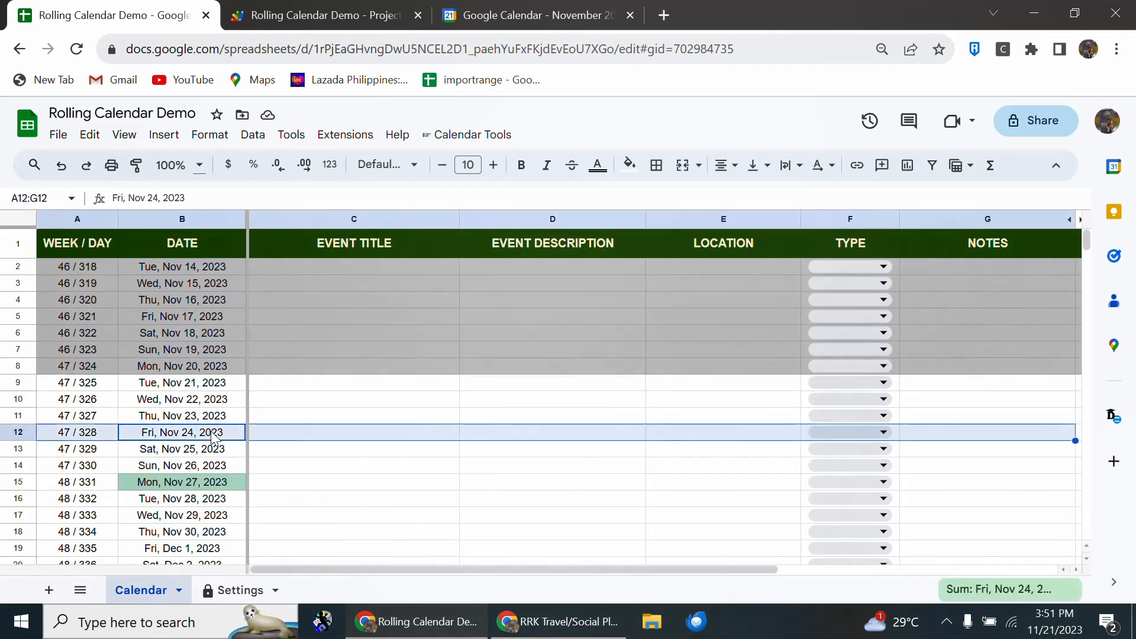
right_click(212, 438)
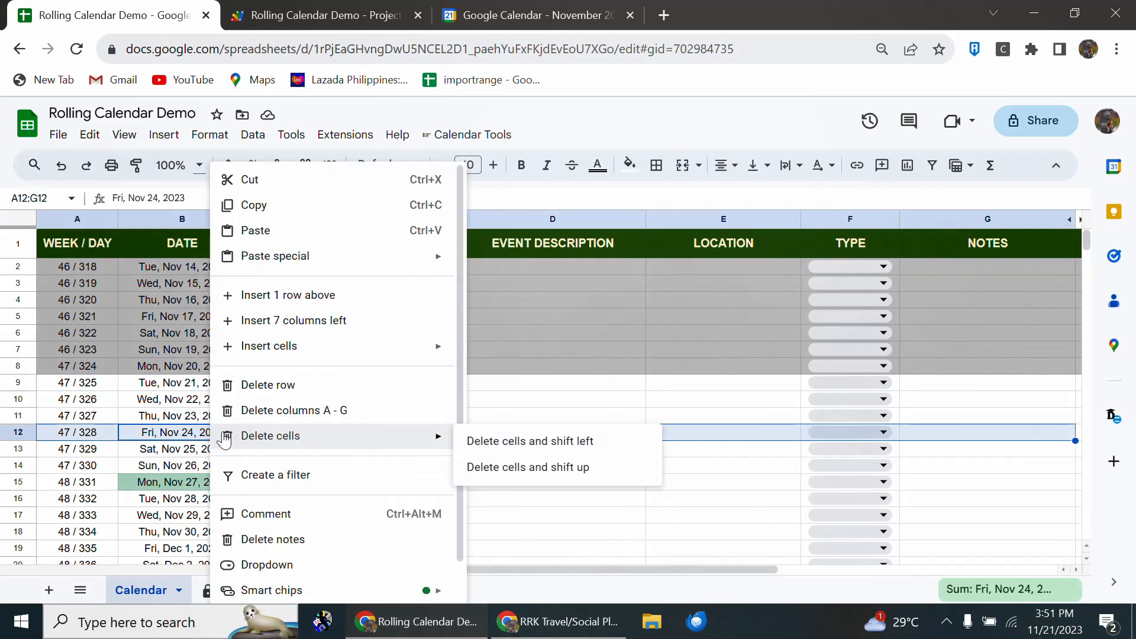
left_click(317, 388)
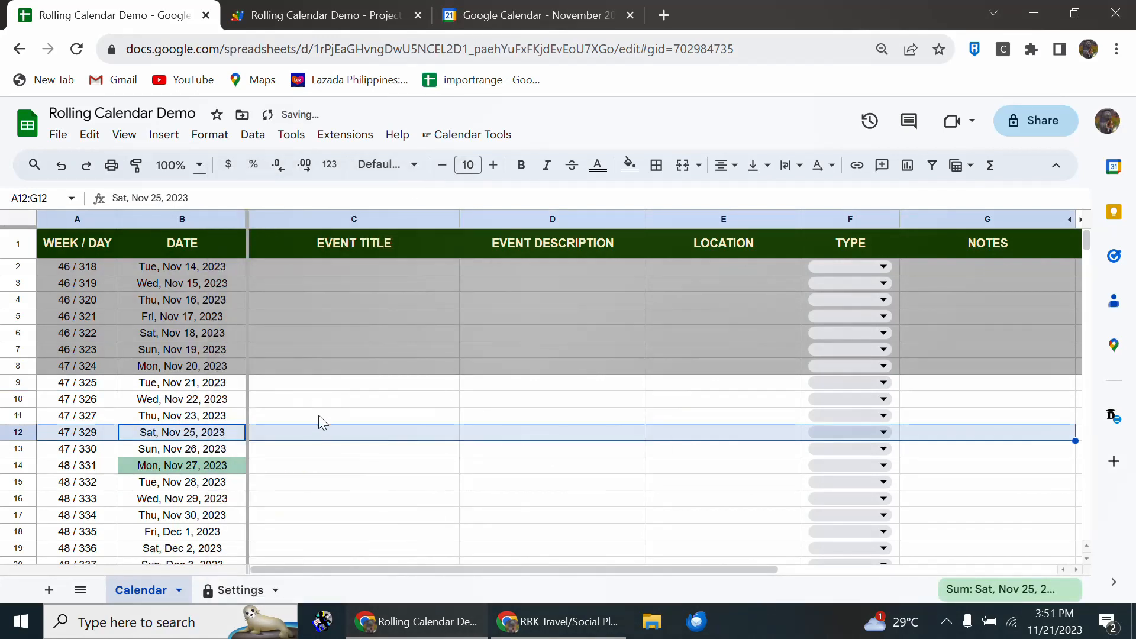
left_click(321, 414)
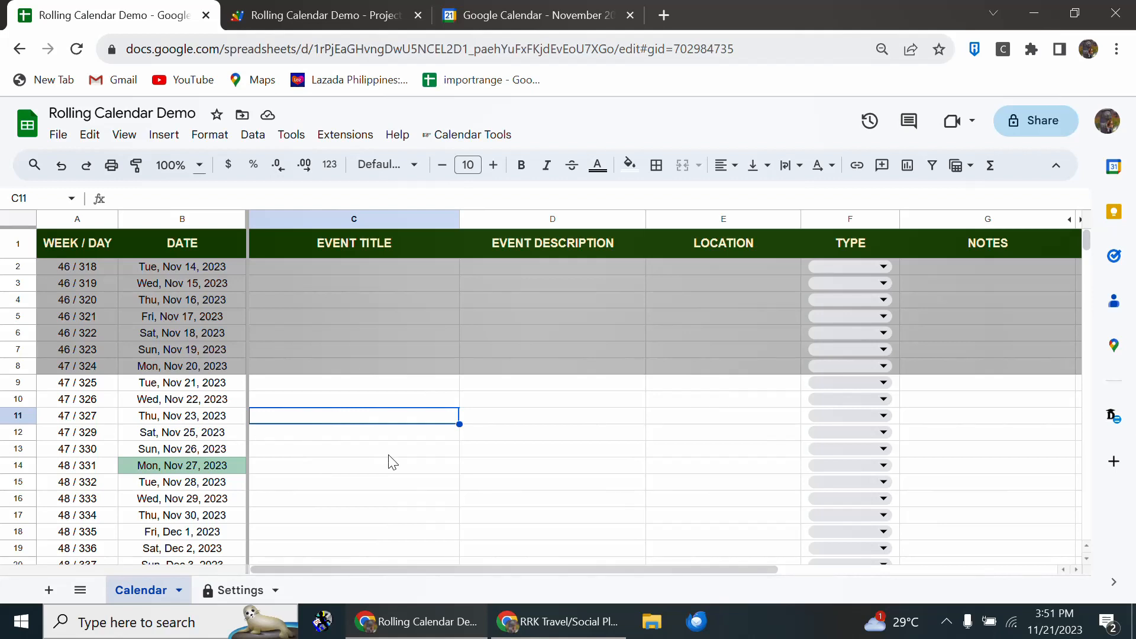
left_click(346, 436)
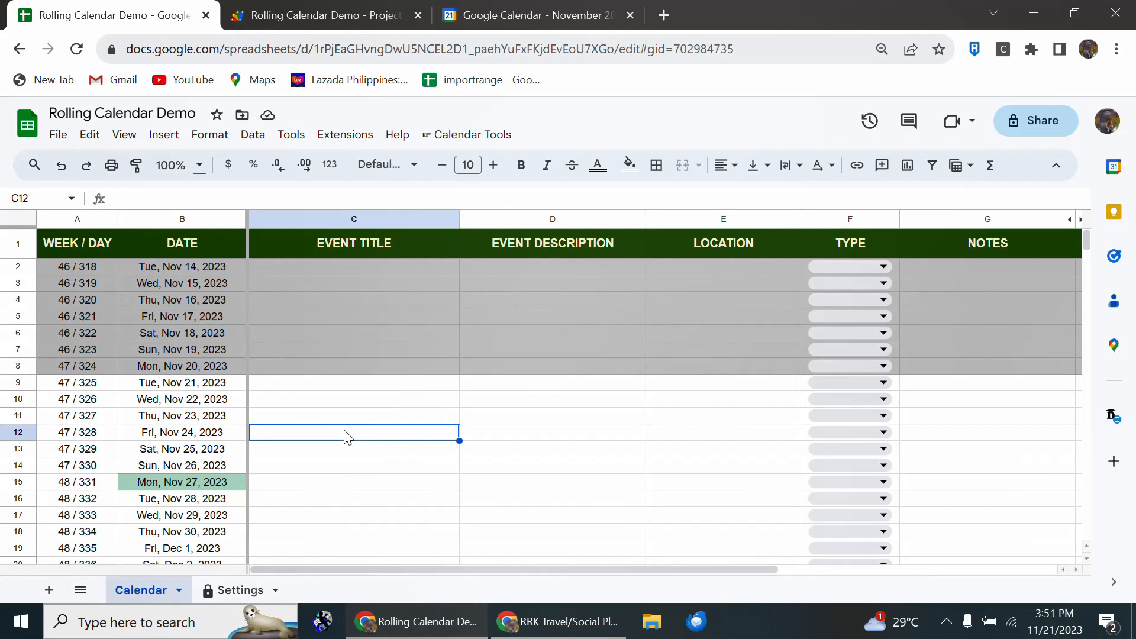
key("Down")
key("Down")
key("Down")
key("Down")
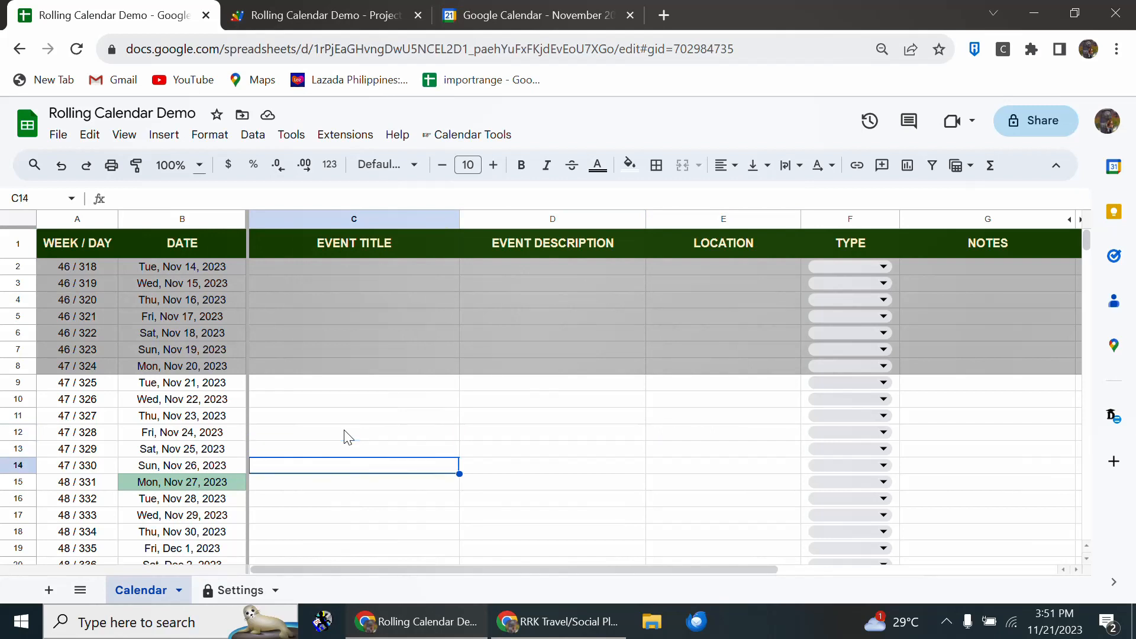
key("Up")
key("Up")
key("Up")
key("Up")
Step: Insert one empty row above the Thu, Nov 23, 2023 row
key("Up")
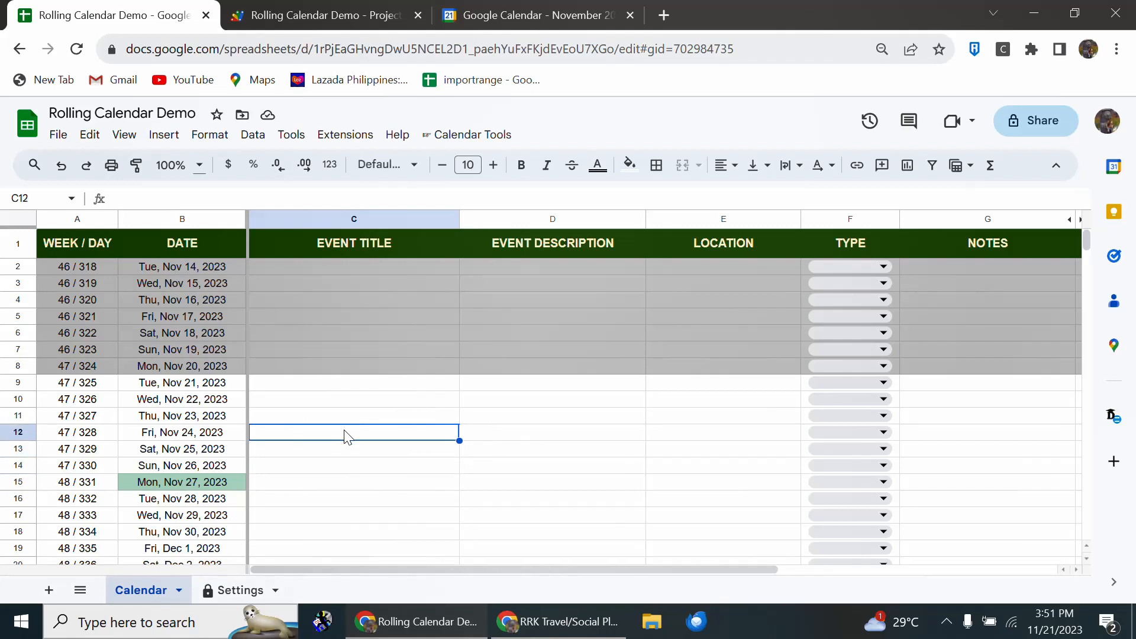
key("shift+space")
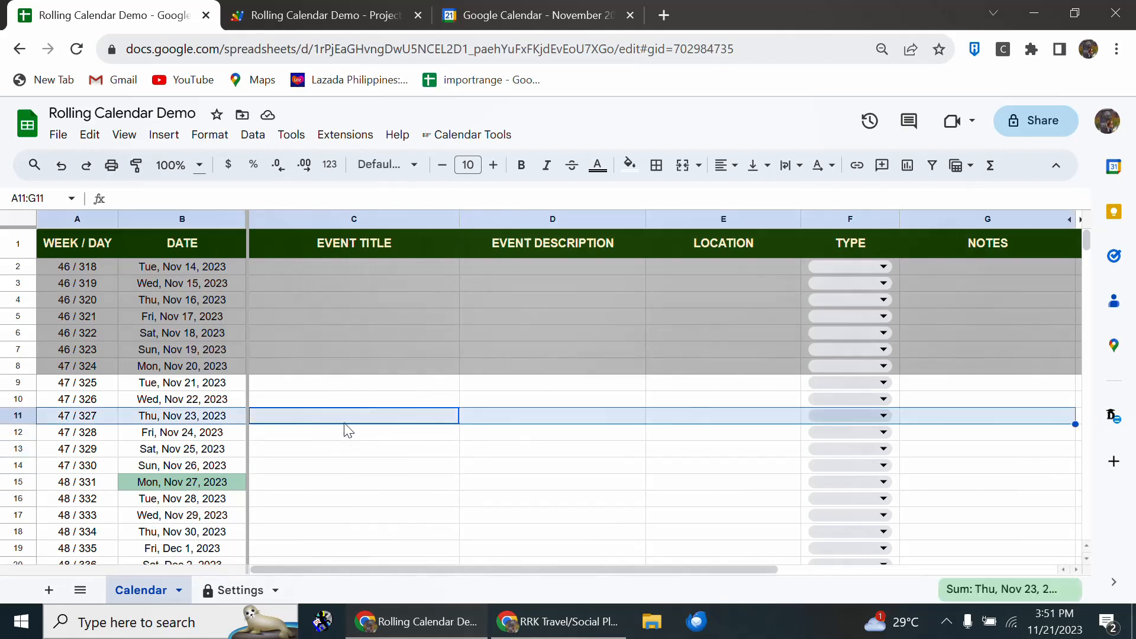
right_click(353, 416)
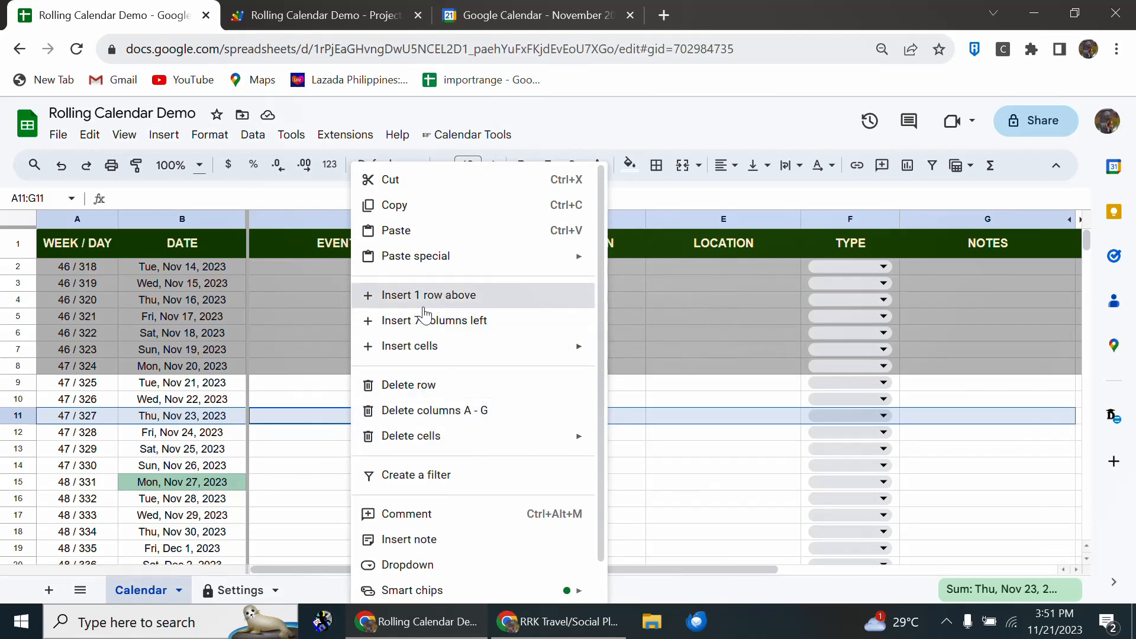
left_click(403, 295)
Step: Fill the new row's date and week/day cells from the Wed, Nov 22, 2023 row directly above it
left_click(213, 414)
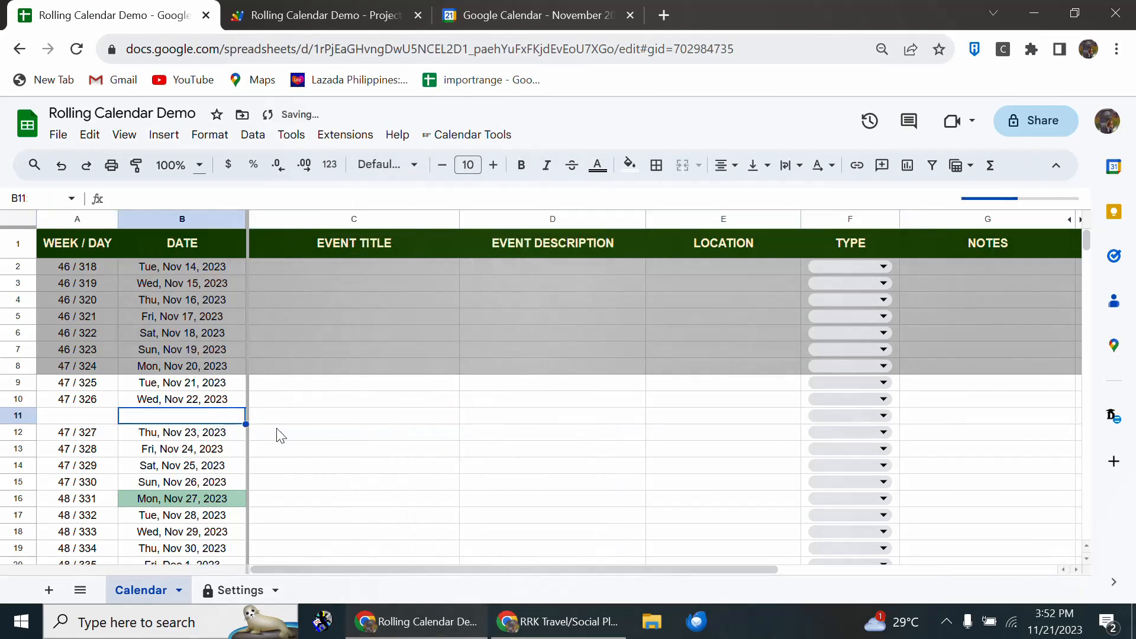
key("ctrl+d")
key("Left")
key("ctrl+d")
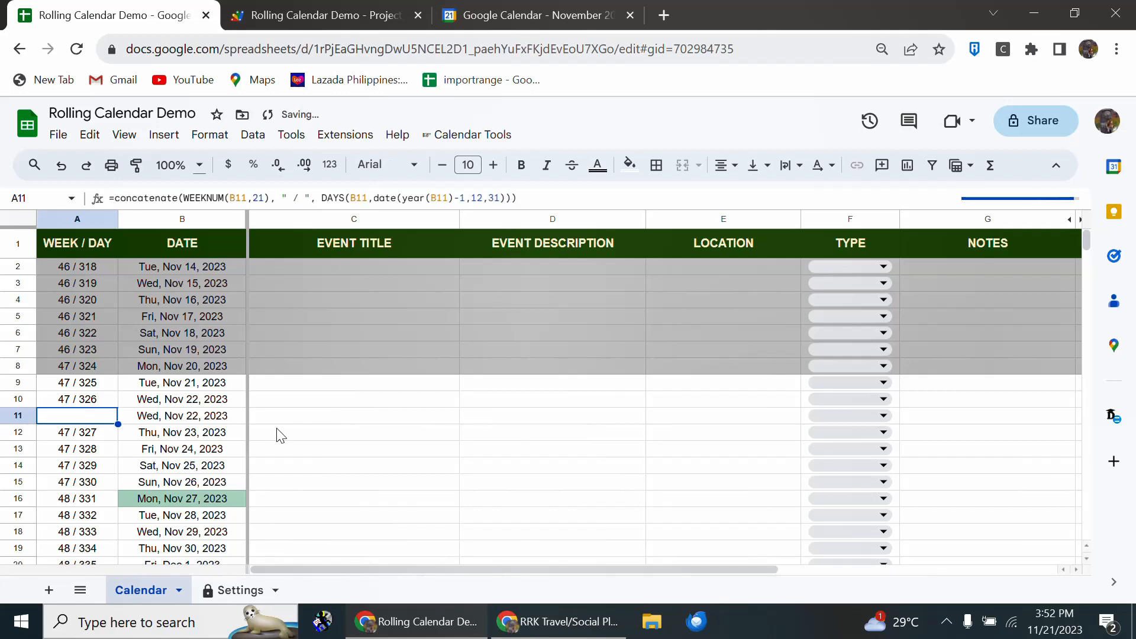
key("Right")
key("Right")
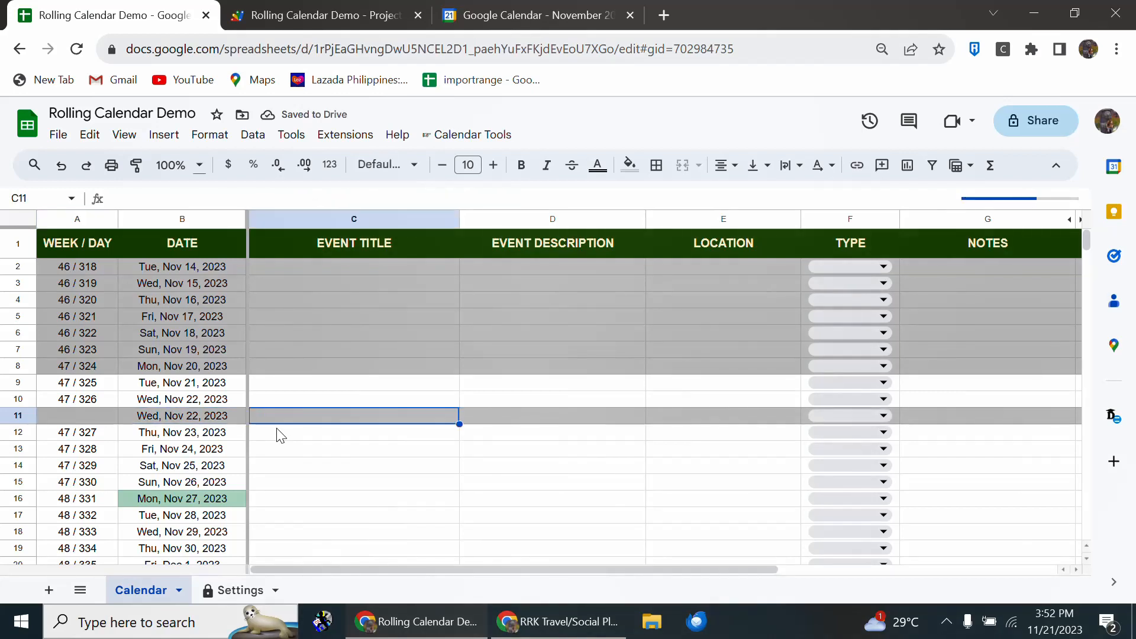
key("Left")
key("Left")
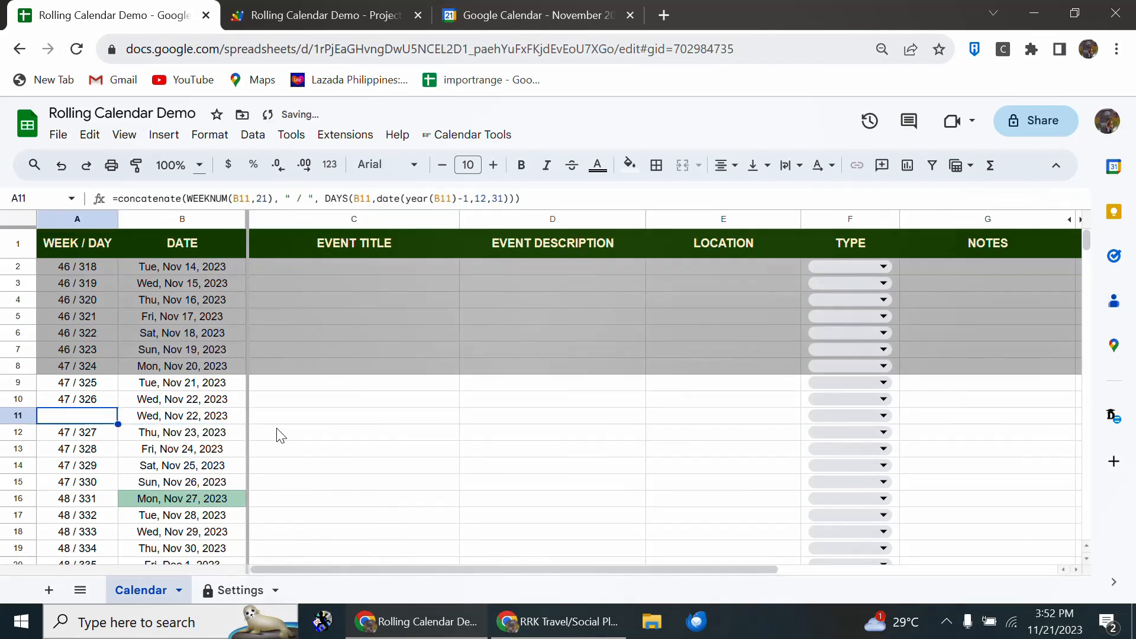
key("Right")
key("Right")
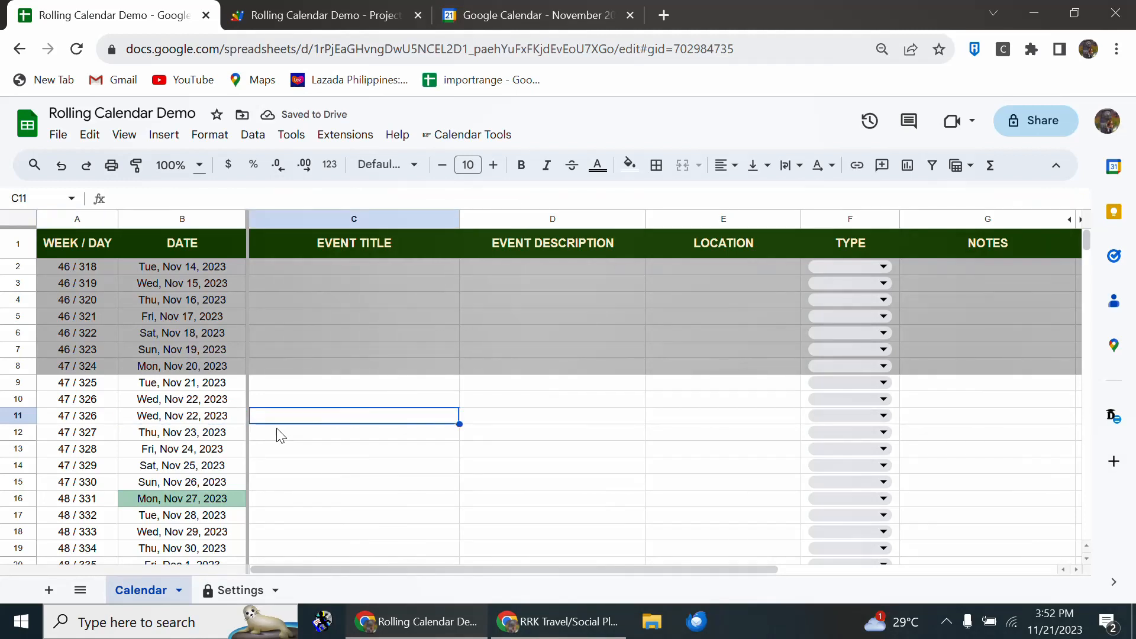
Step: Enter "New event" as the event title in the added Wed, Nov 22, 2023 row
type("New event")
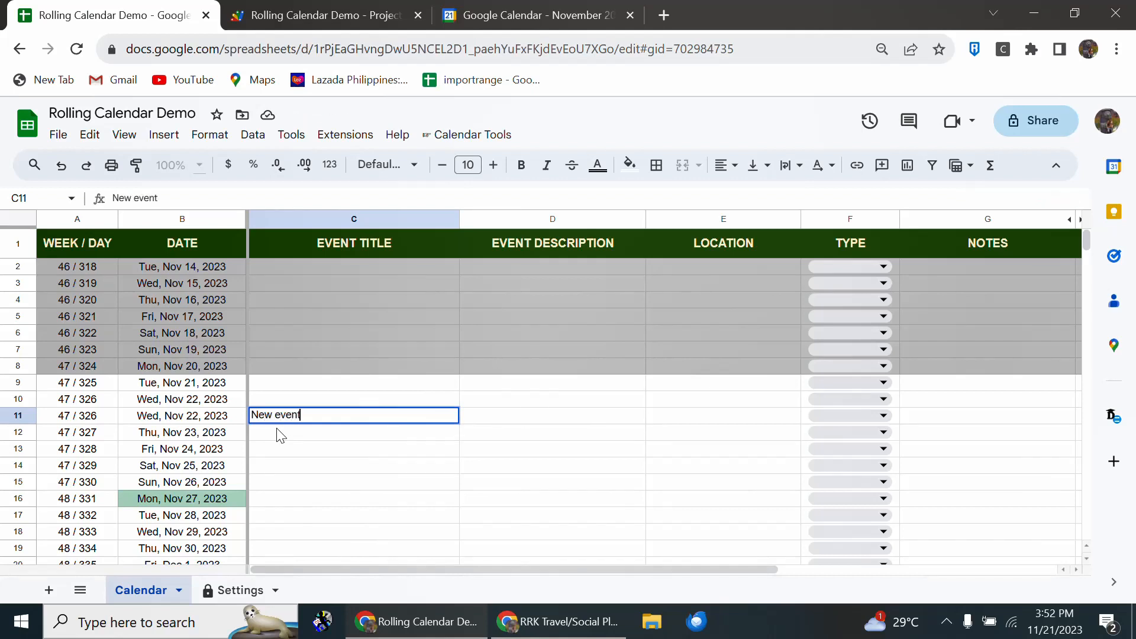
key("Tab")
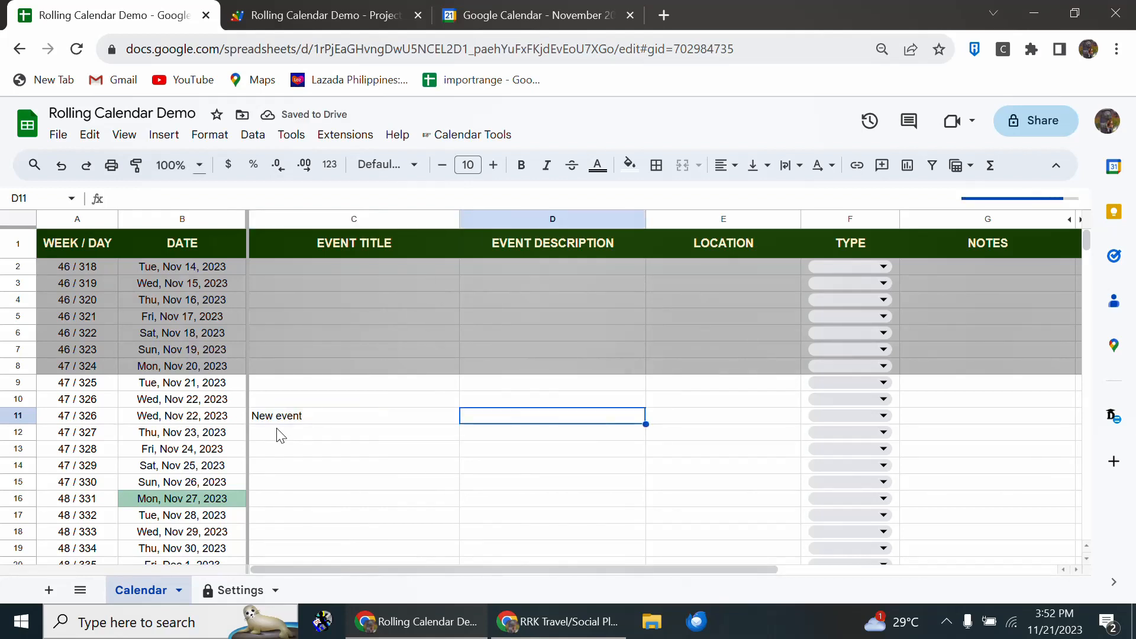
key("Left")
key("Left")
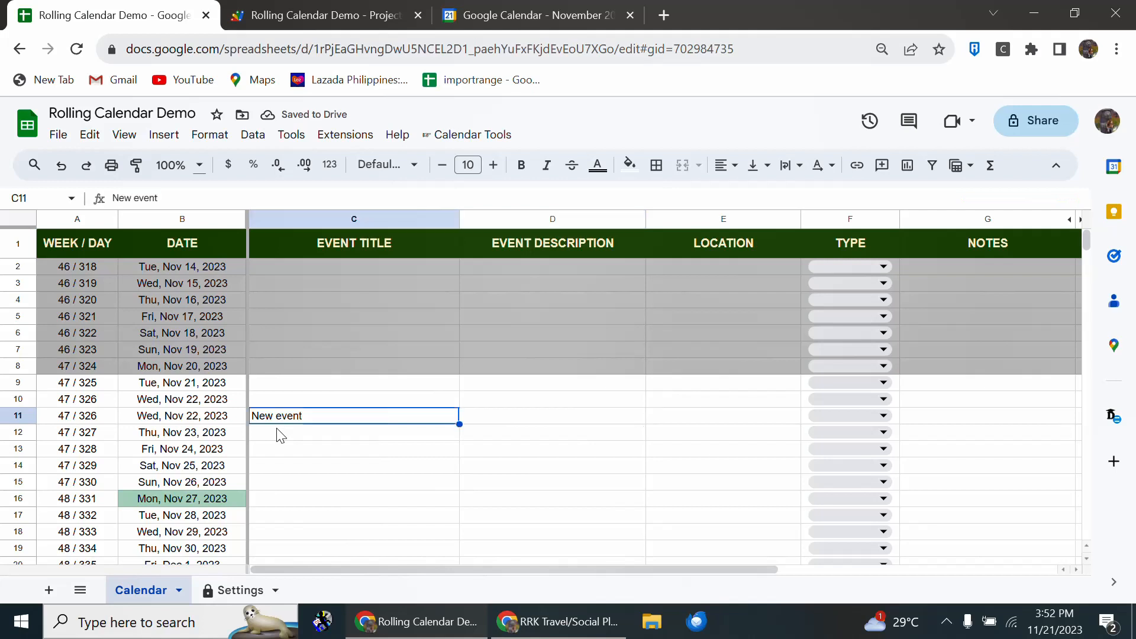
key("Right")
key("Right")
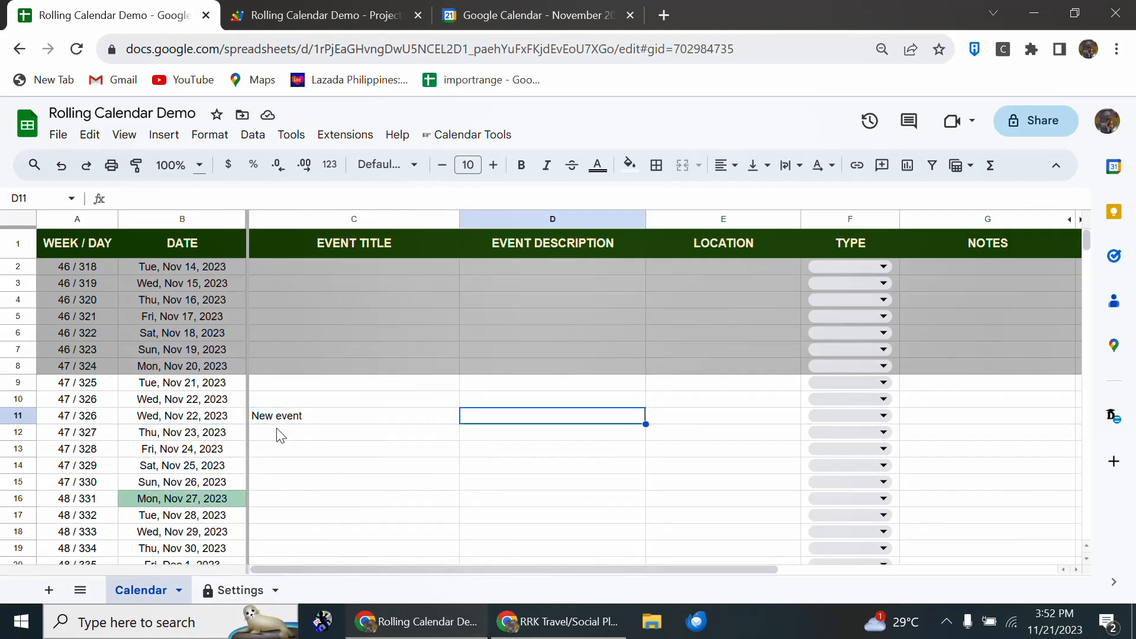
key("Left")
key("Left")
key("Left")
key("Right")
key("Right")
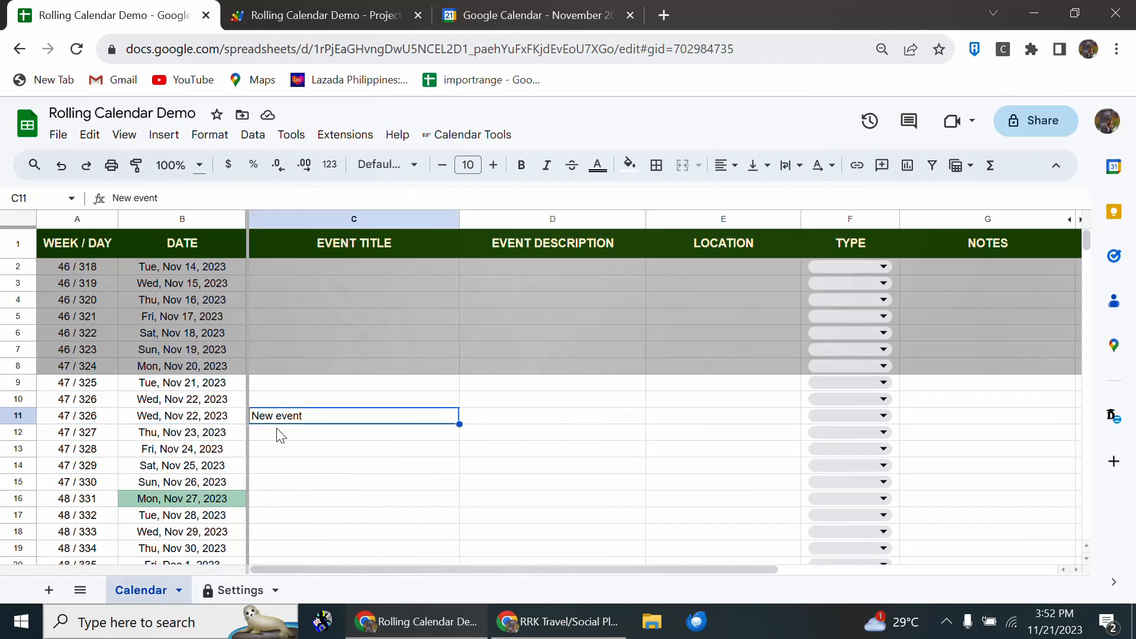
Step: Delete the second Wed, Nov 22, 2023 row that holds "New event"
left_click(20, 417)
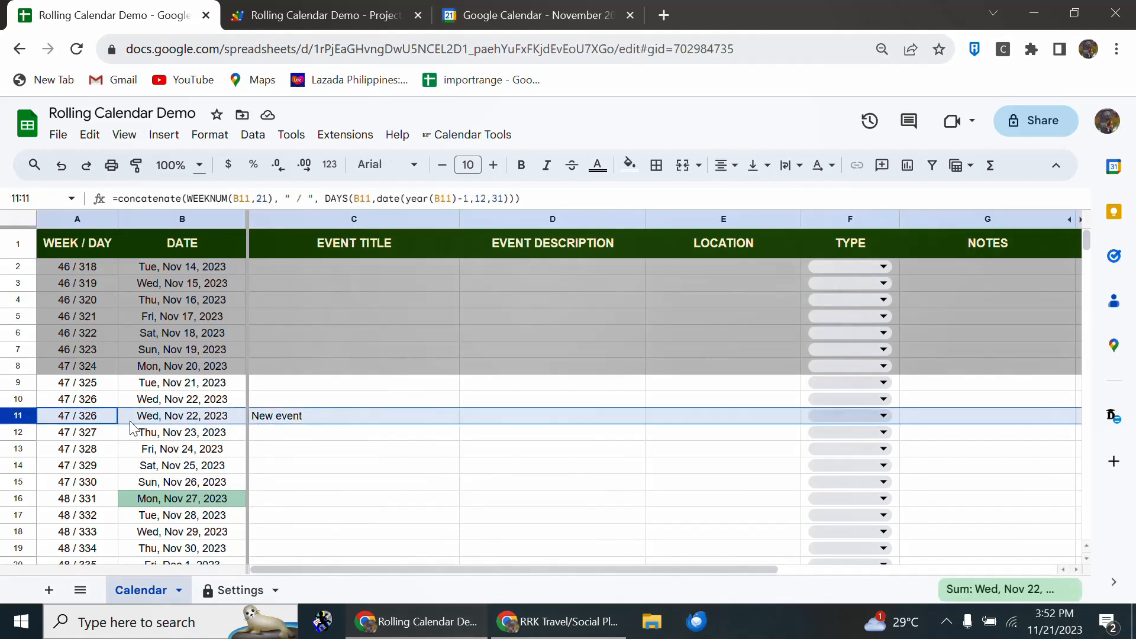
right_click(357, 419)
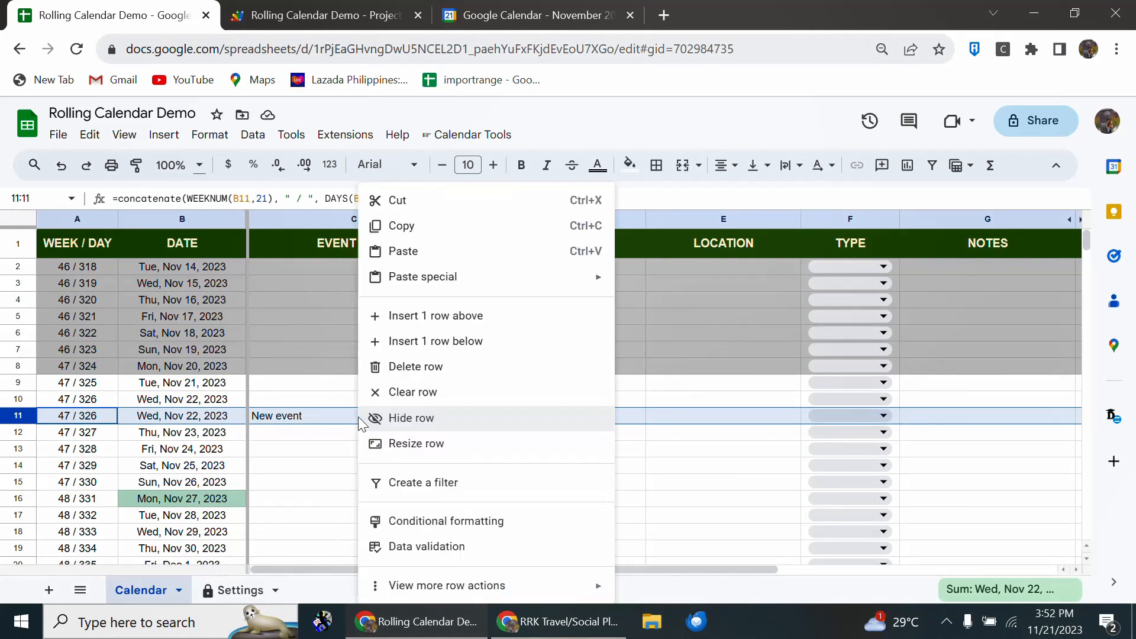
left_click(313, 427)
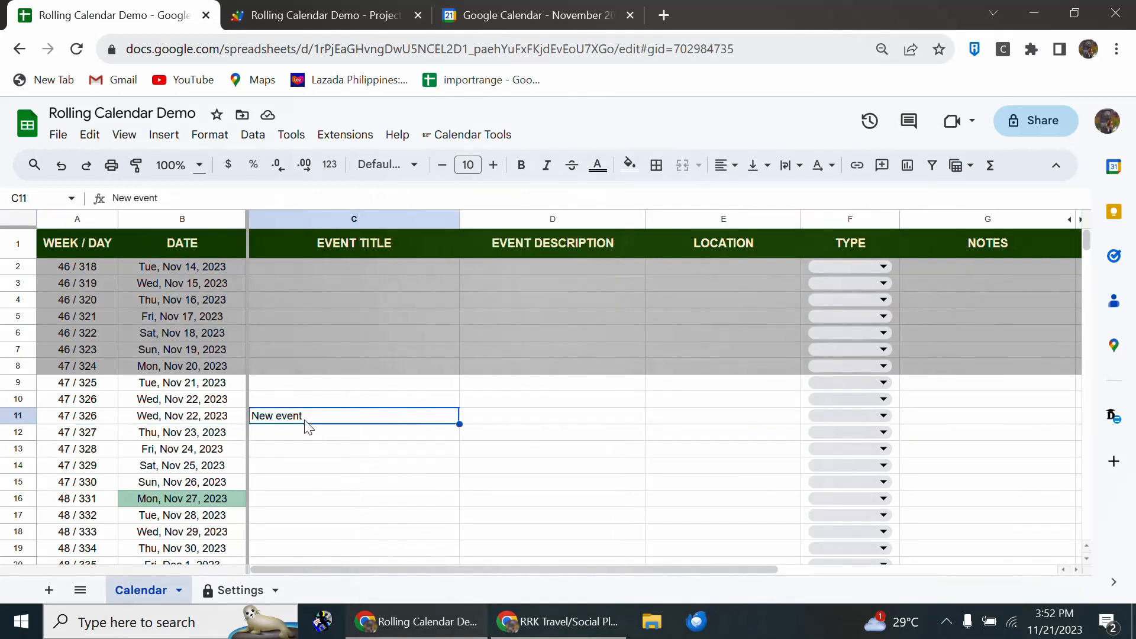
left_click(24, 416)
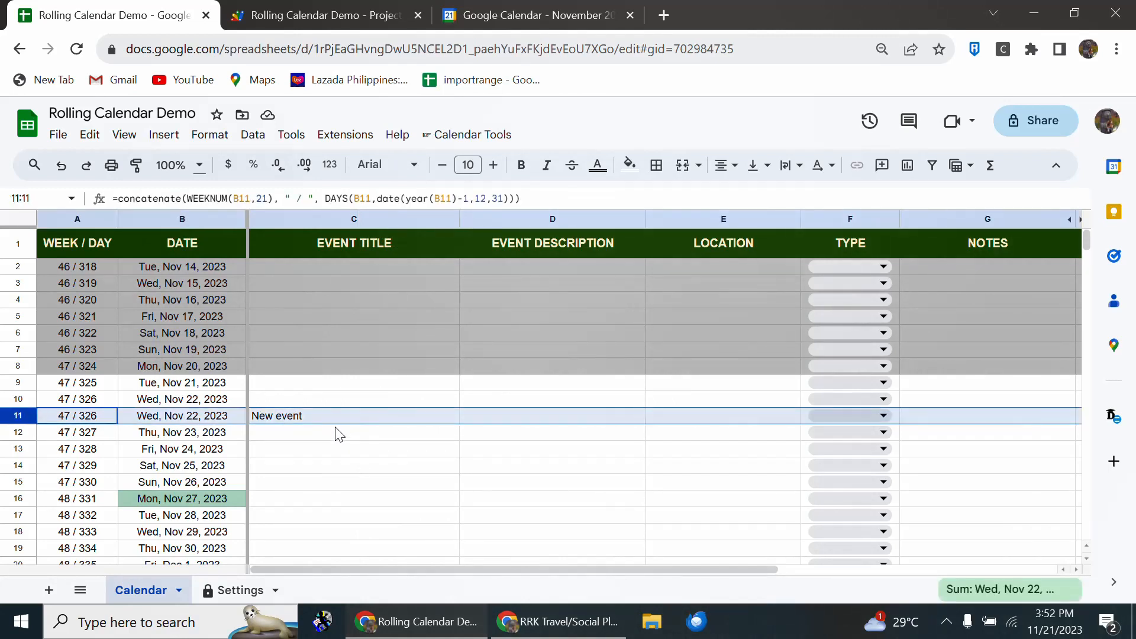
right_click(346, 415)
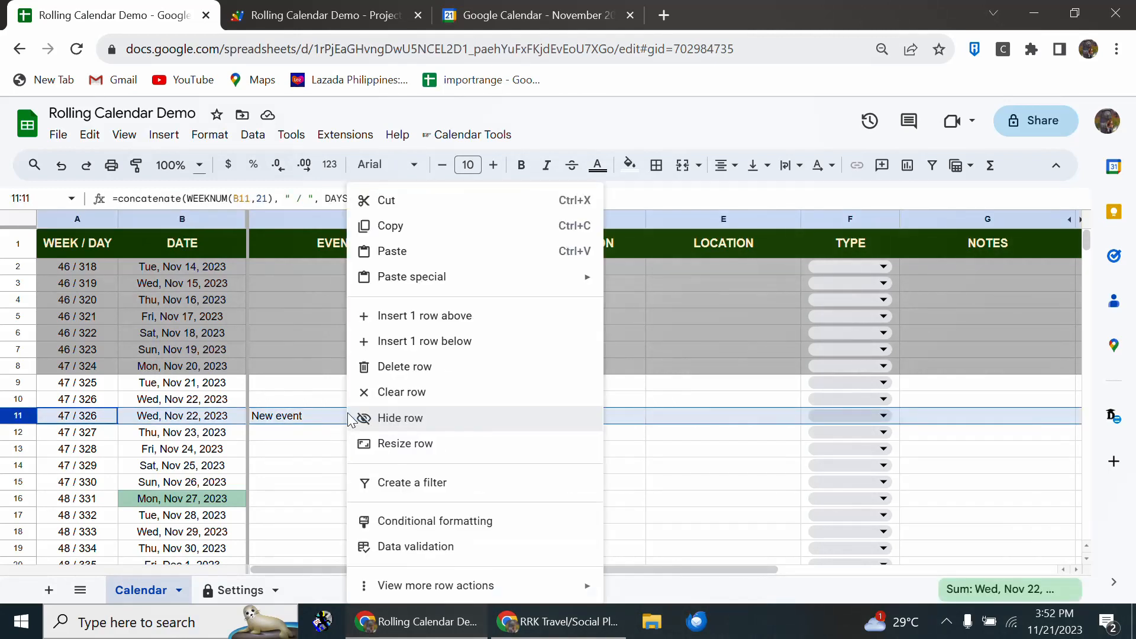
left_click(381, 367)
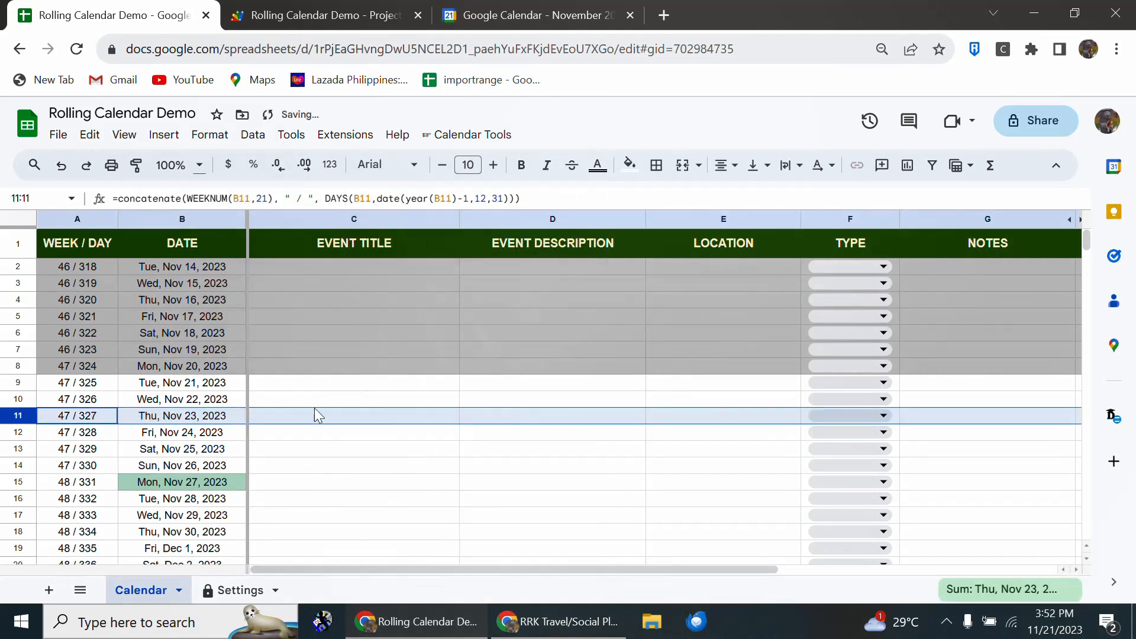
left_click(193, 416)
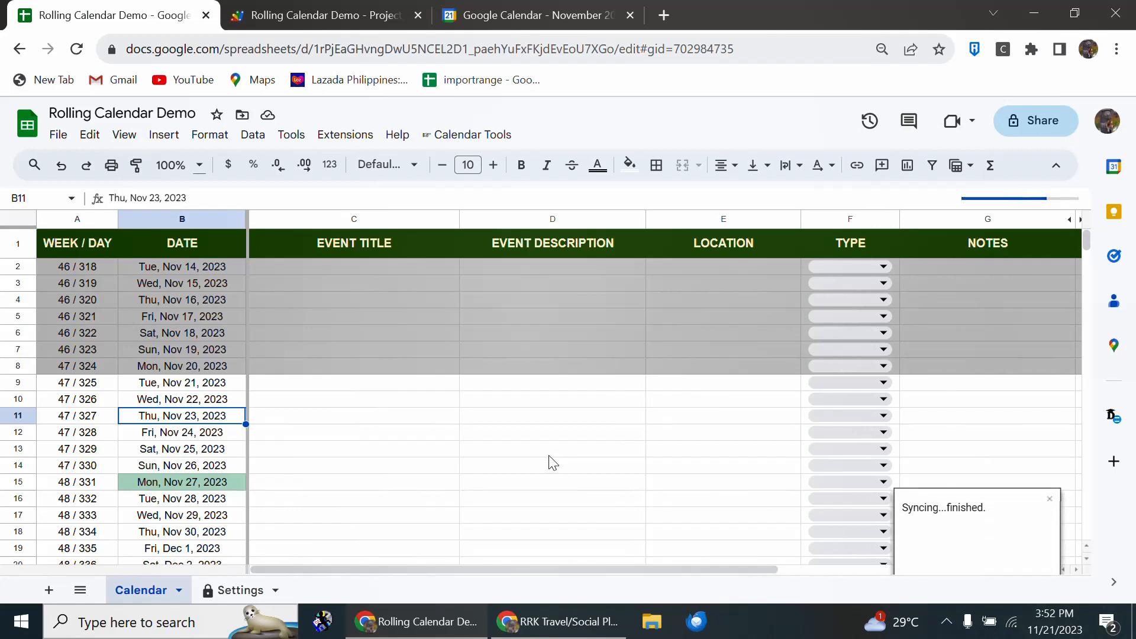
Step: Enter "Leadership event" as the event title for Wed, Nov 22, 2023
left_click(324, 399)
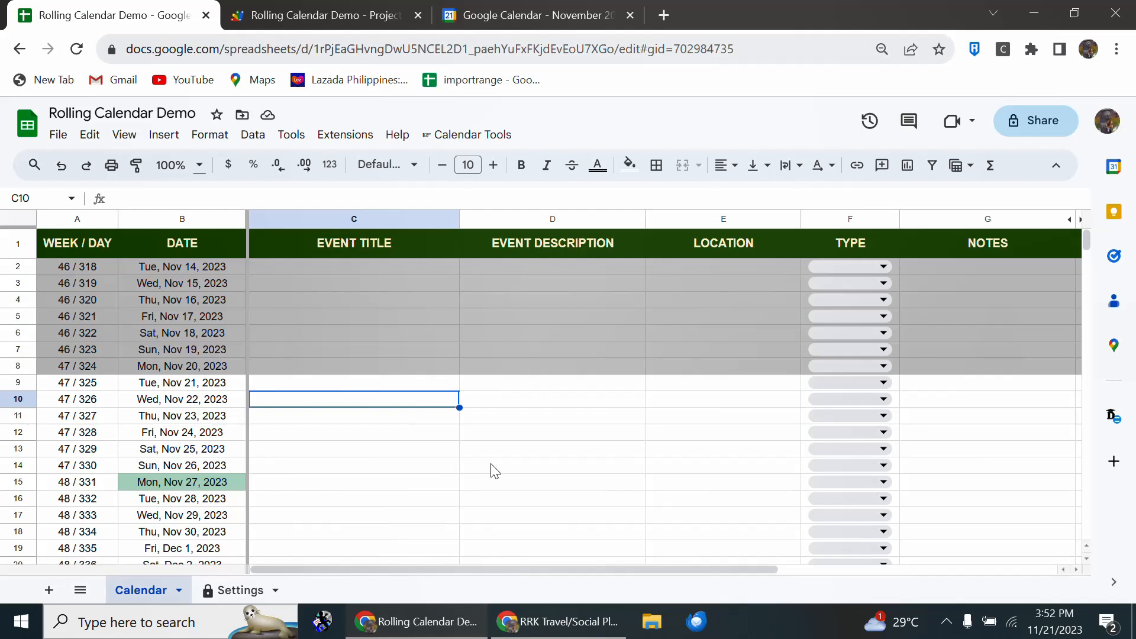
type("Leadership")
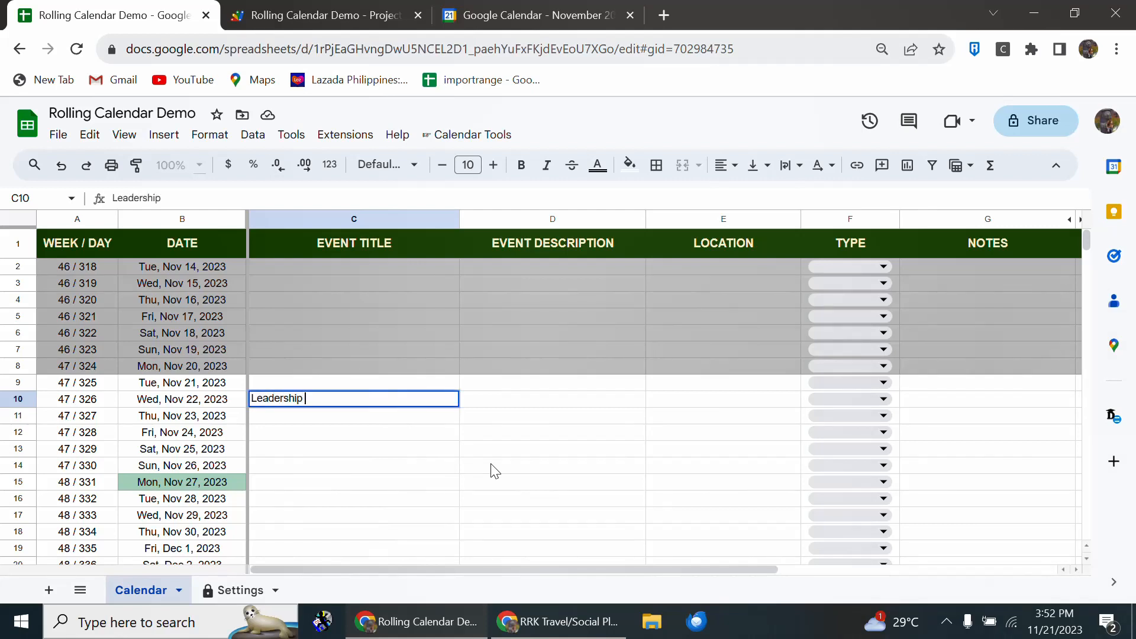
type(" event")
key("Return")
key("Down")
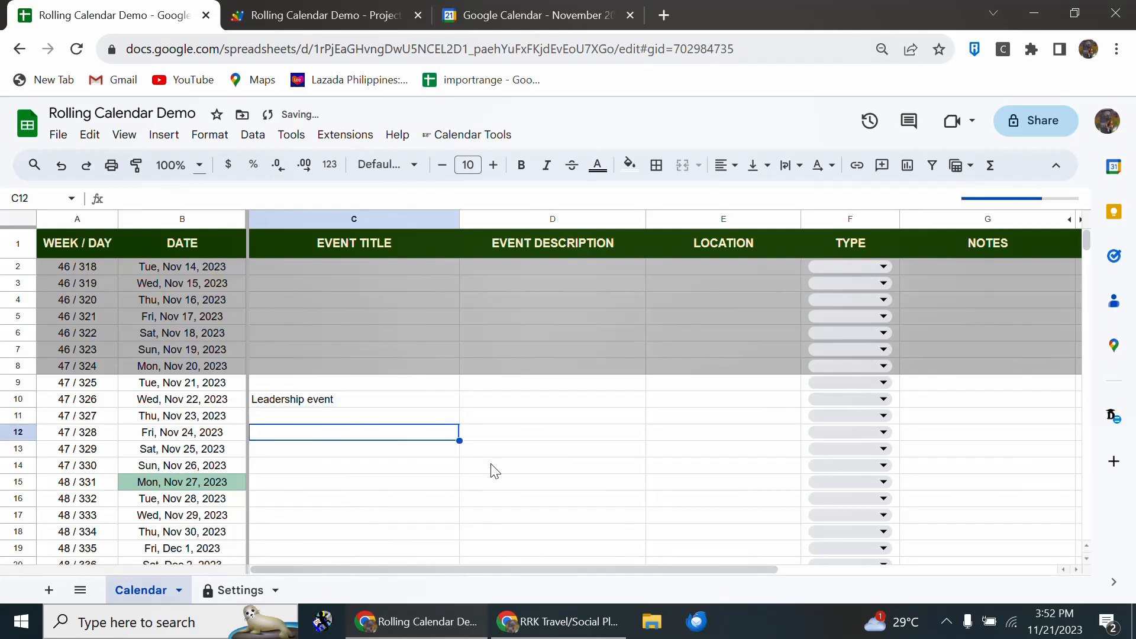
Step: Enter "Meetings" as the event title for Fri, Nov 24, 2023
type("Mettings")
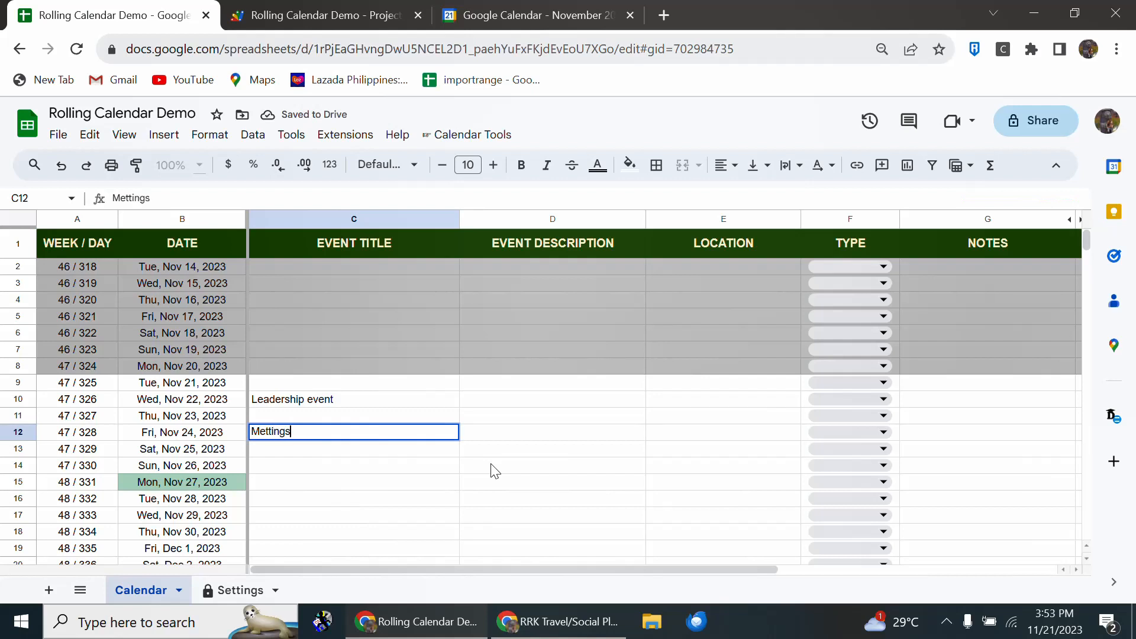
key("BackSpace")
key("BackSpace")
key("BackSpace")
key("BackSpace")
key("BackSpace")
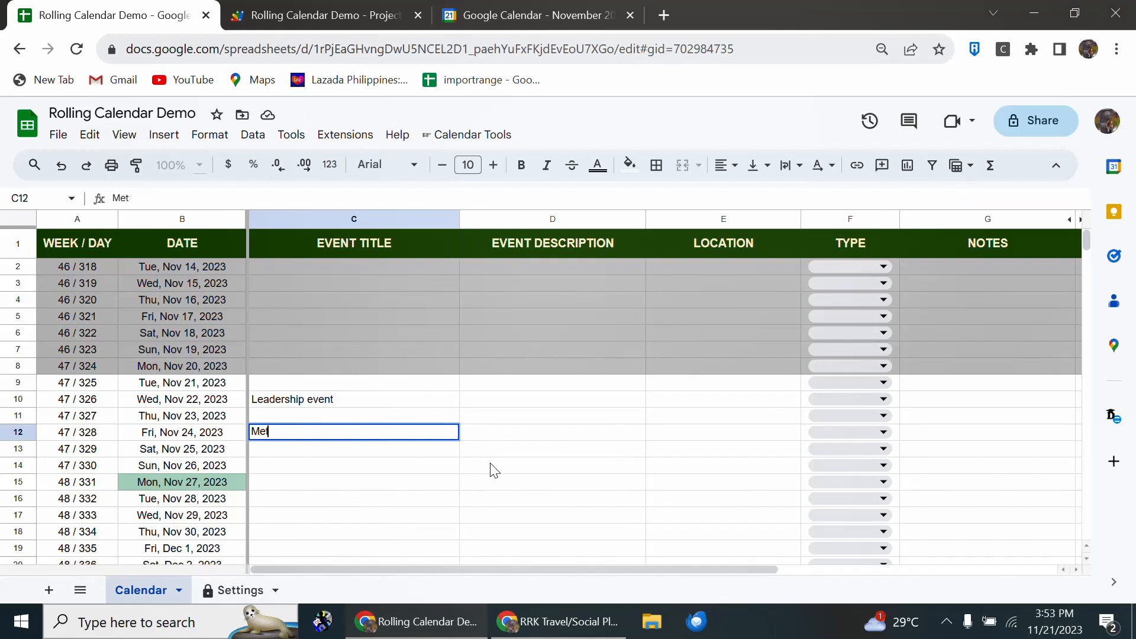
type("etings")
key("Return")
key("Down")
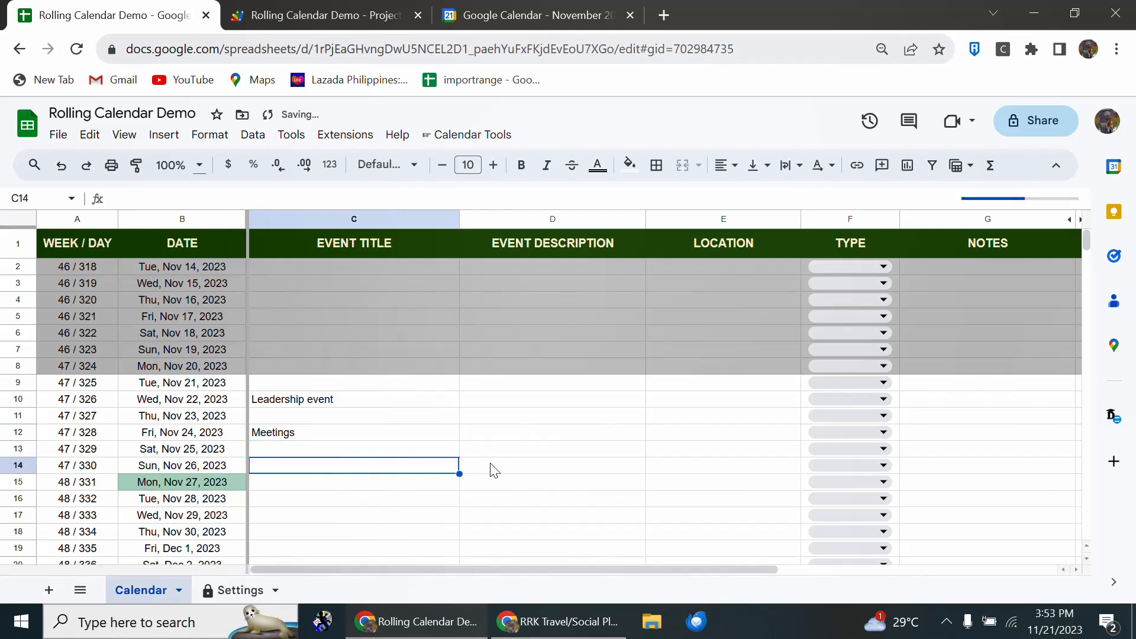
Step: Enter "Conference" as the event title for Sun, Nov 26, 2023
type("Vonfe")
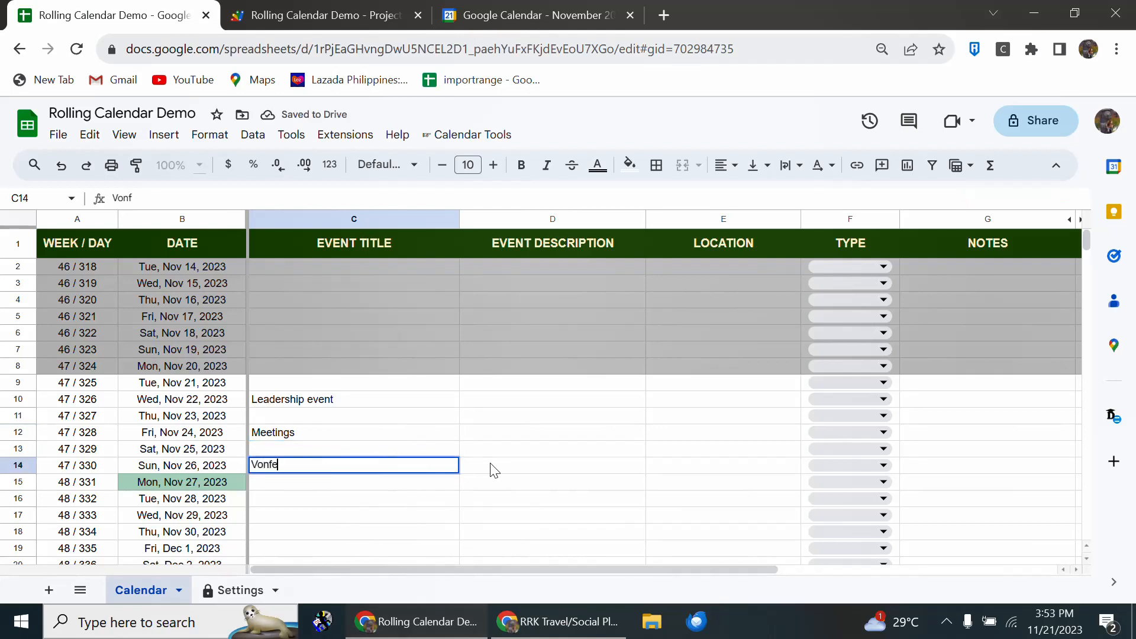
key("BackSpace")
key("BackSpace")
key("BackSpace")
key("BackSpace")
type("Vo")
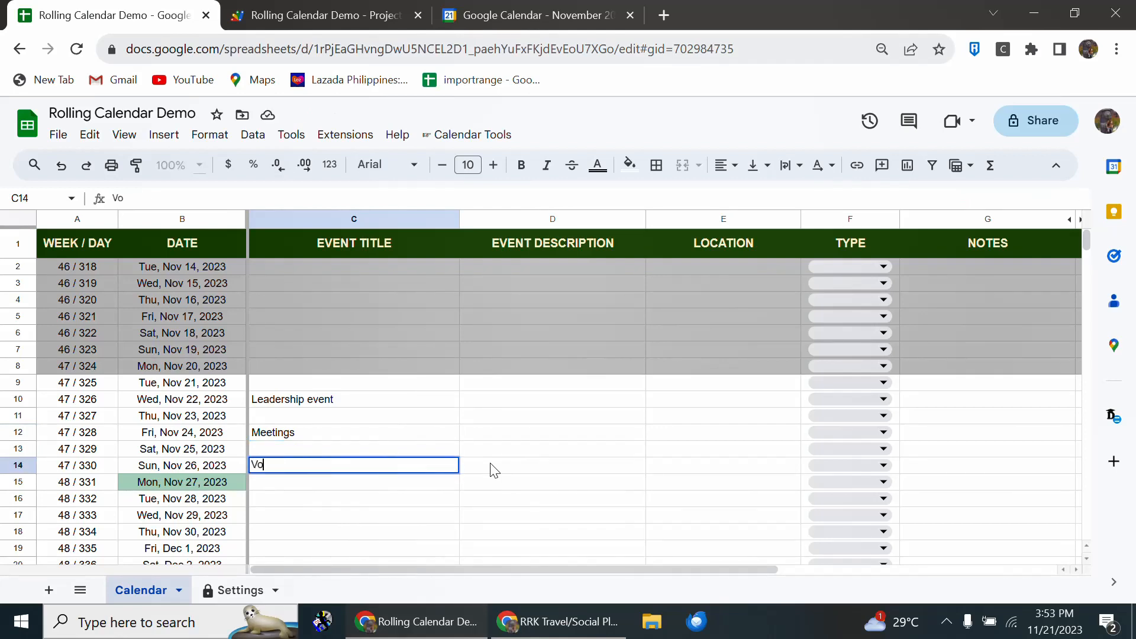
type("nference")
key("Home")
key("Delete")
type("C")
key("Return")
Step: Enter "test description" as the event description of the Leadership event
key("Up")
key("Up")
key("Up")
key("Up")
key("Up")
key("Right")
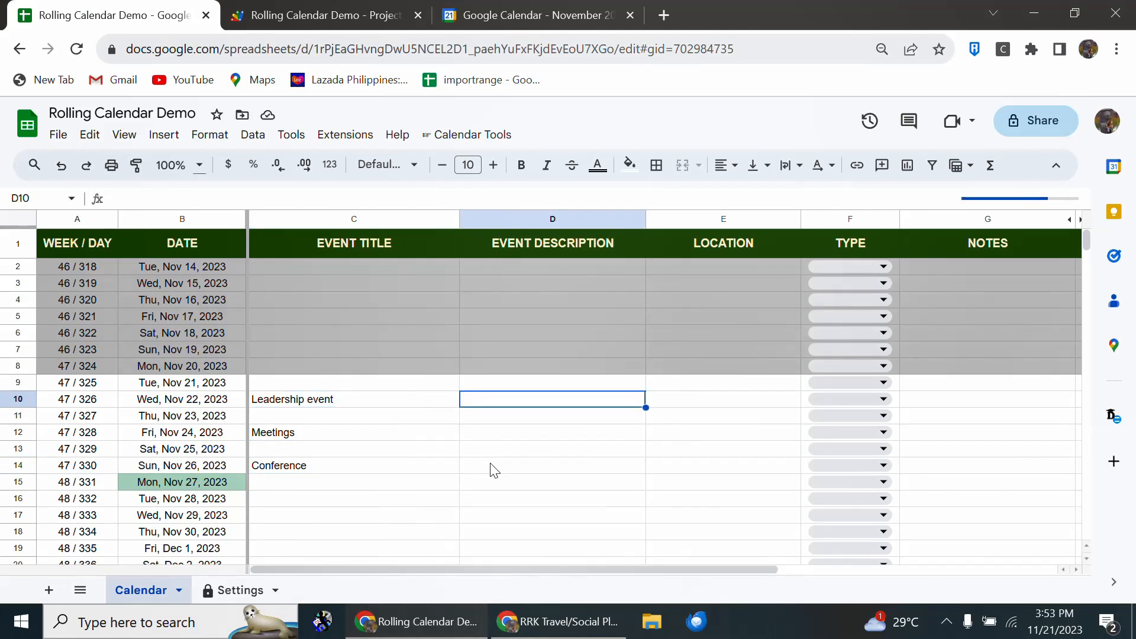
type("test descr")
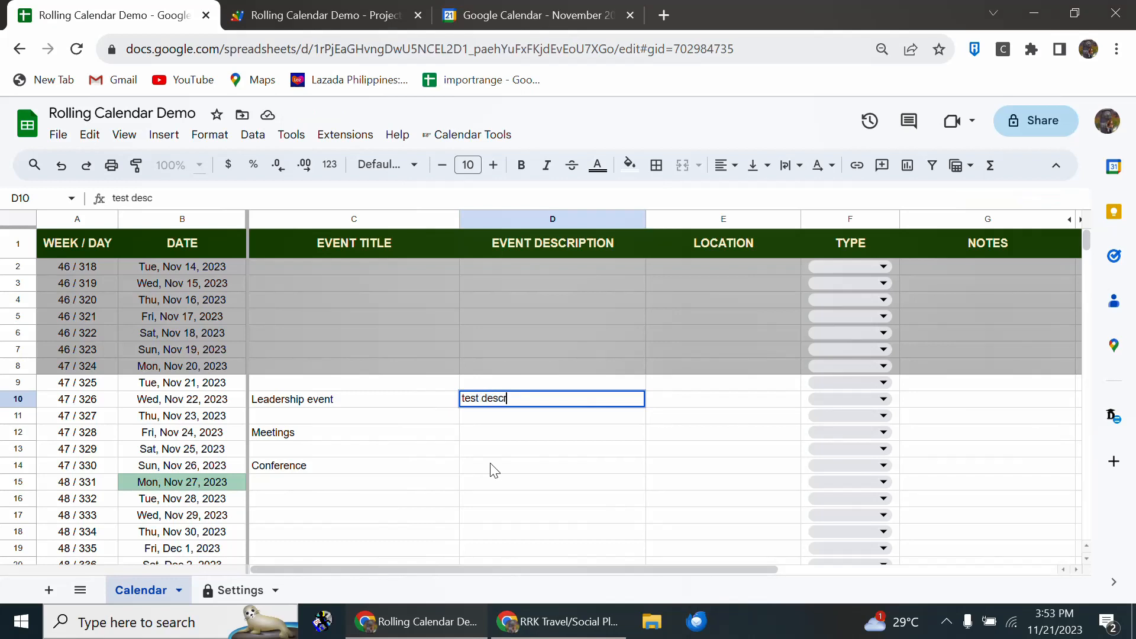
type("iption")
key("Return")
key("Up")
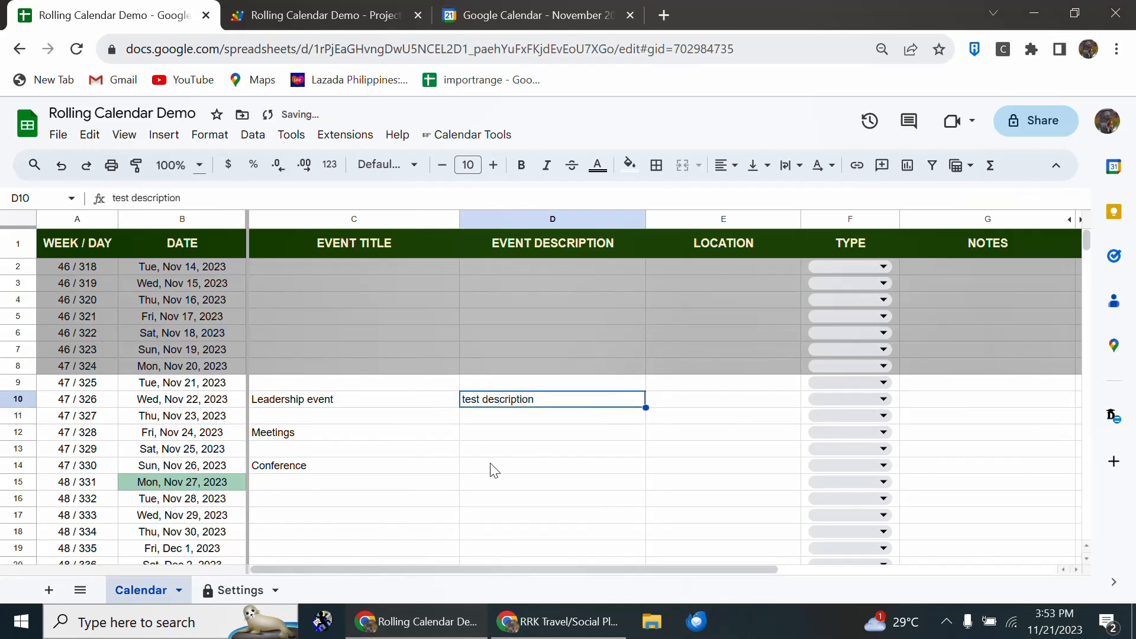
Step: Undo the unintended change to the description and type cells in the Leadership event row
key("Down")
key("Down")
key("Up")
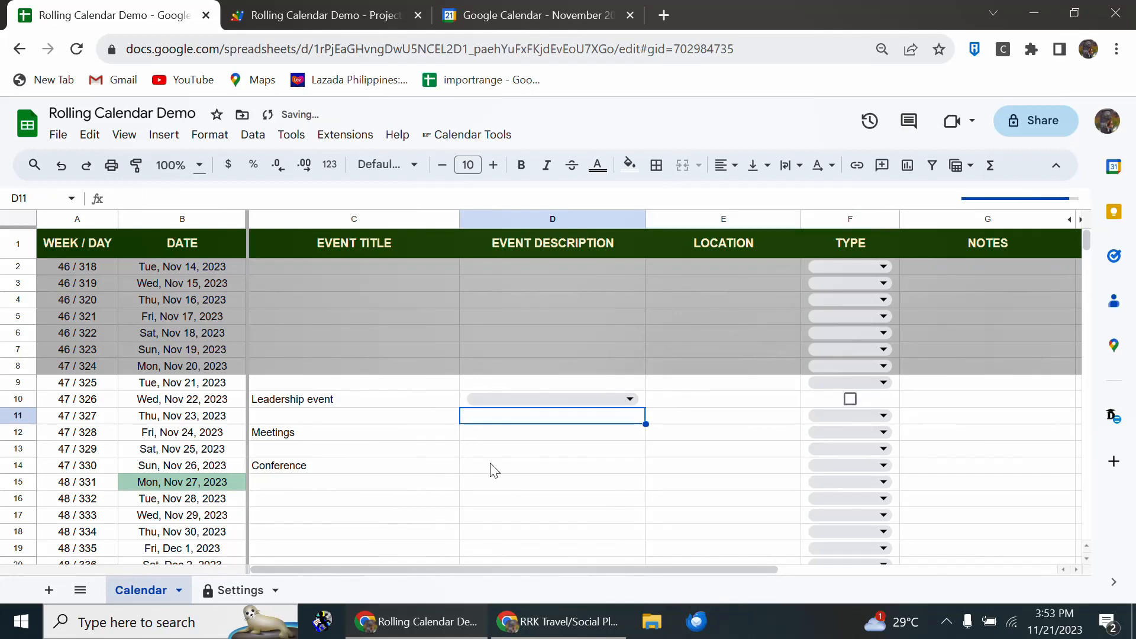
key("ctrl+z")
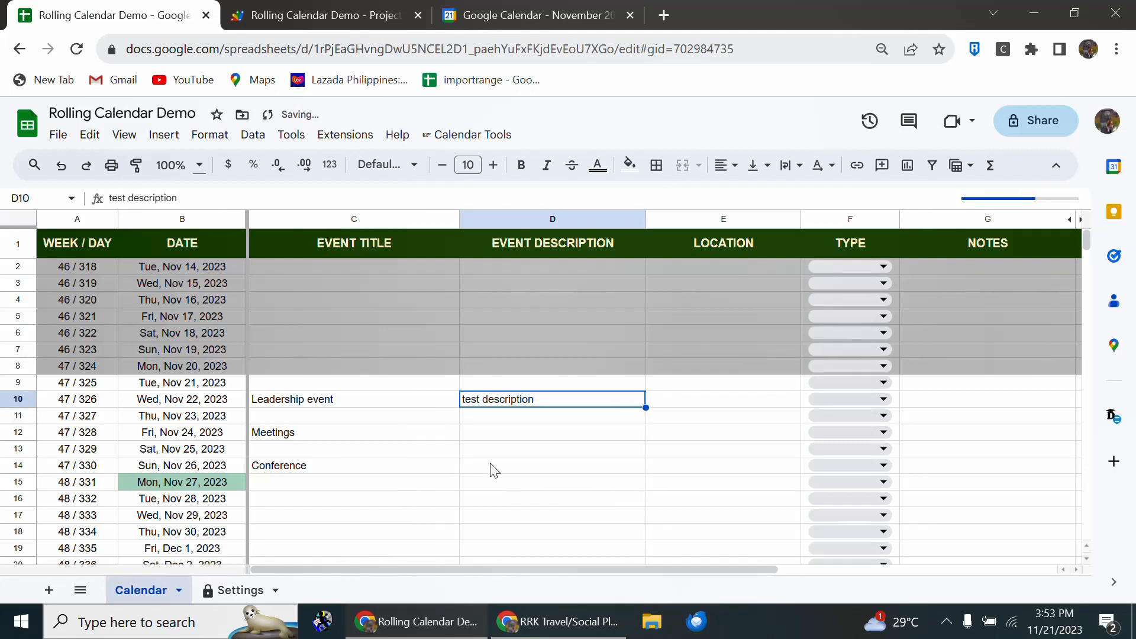
Step: Enter "test description" as the event description of both the Meetings and the Conference events
key("Down")
key("Down")
key("Down")
key("Up")
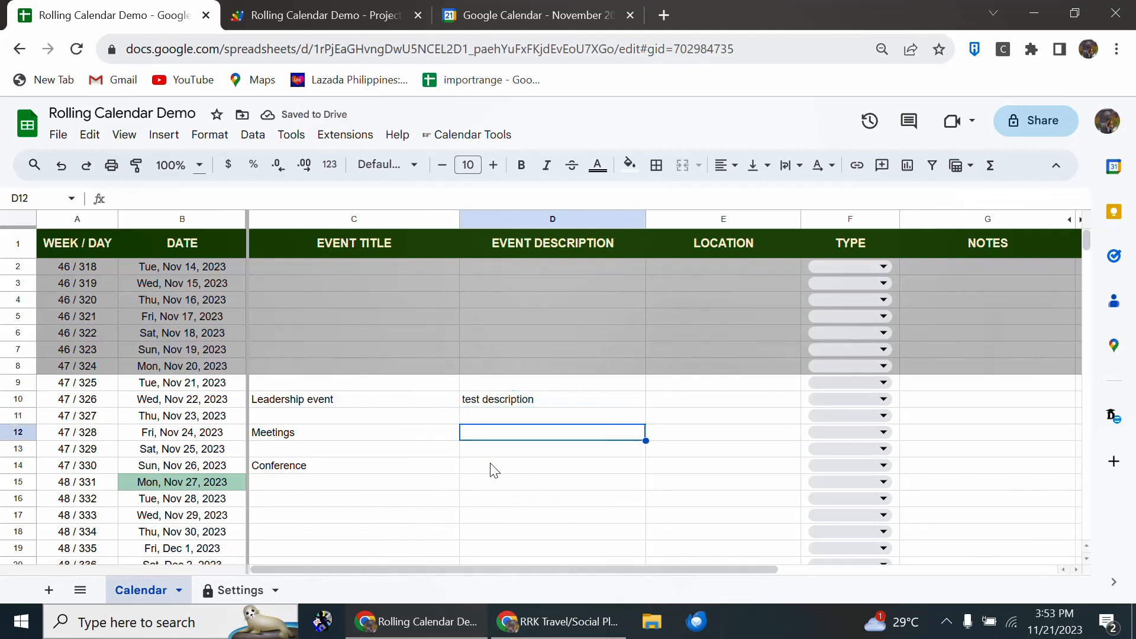
type("test description")
key("Down")
key("Down")
type("test description")
key("Up")
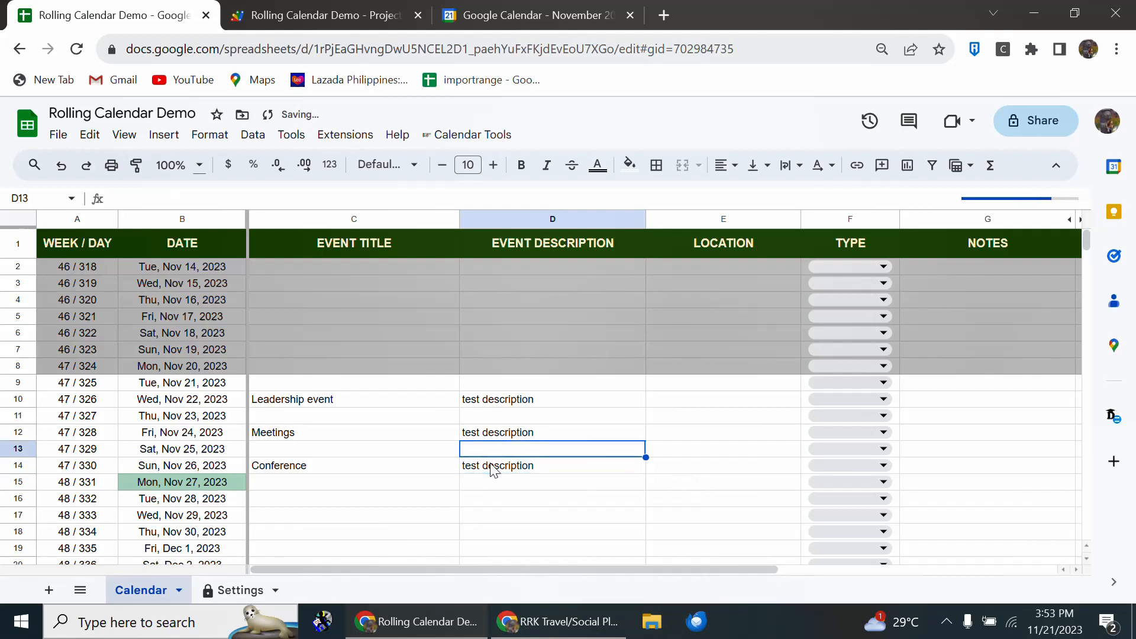
Step: Set the event types to Meetings for Leadership event, Conference for Meetings, and Training for Conference
key("Up")
key("Up")
key("Up")
key("Right")
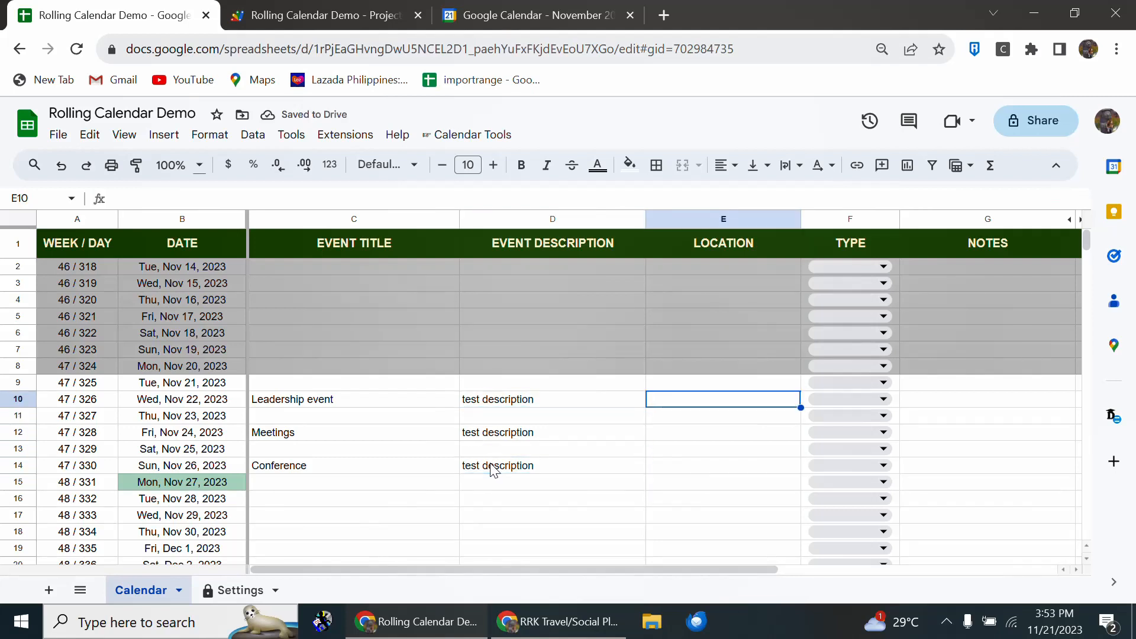
left_click(873, 407)
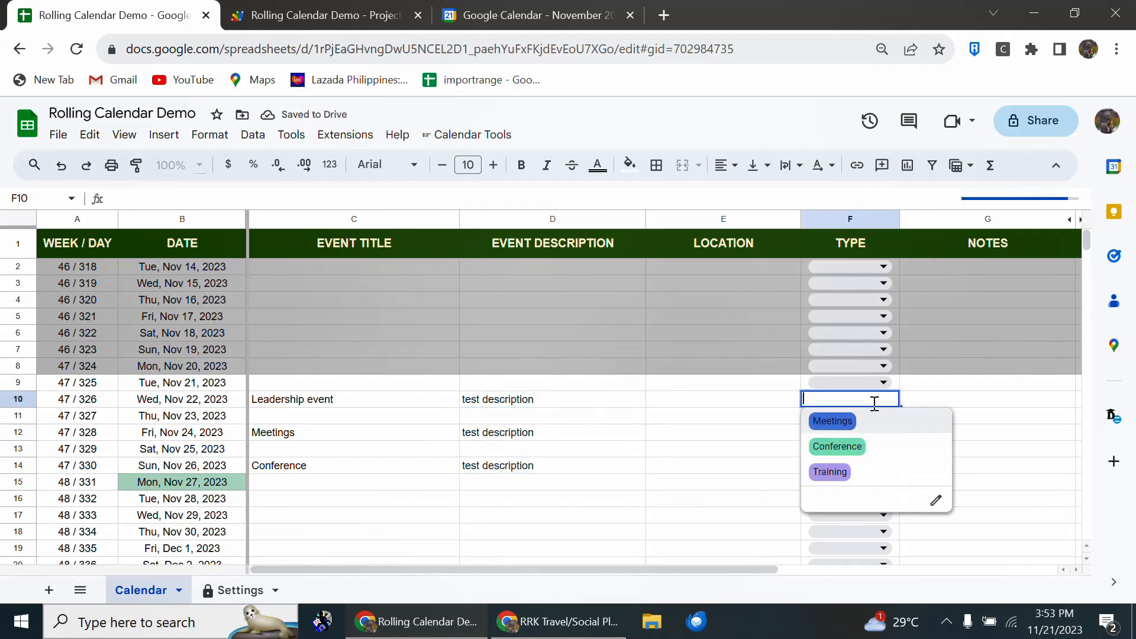
left_click(852, 422)
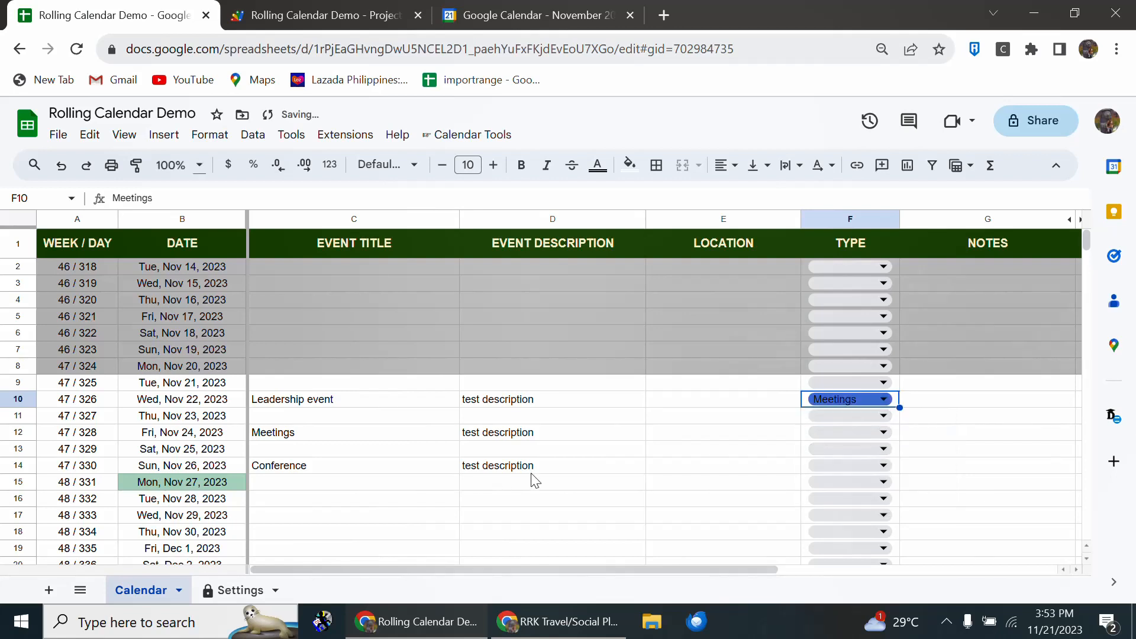
left_click(873, 434)
left_click(837, 479)
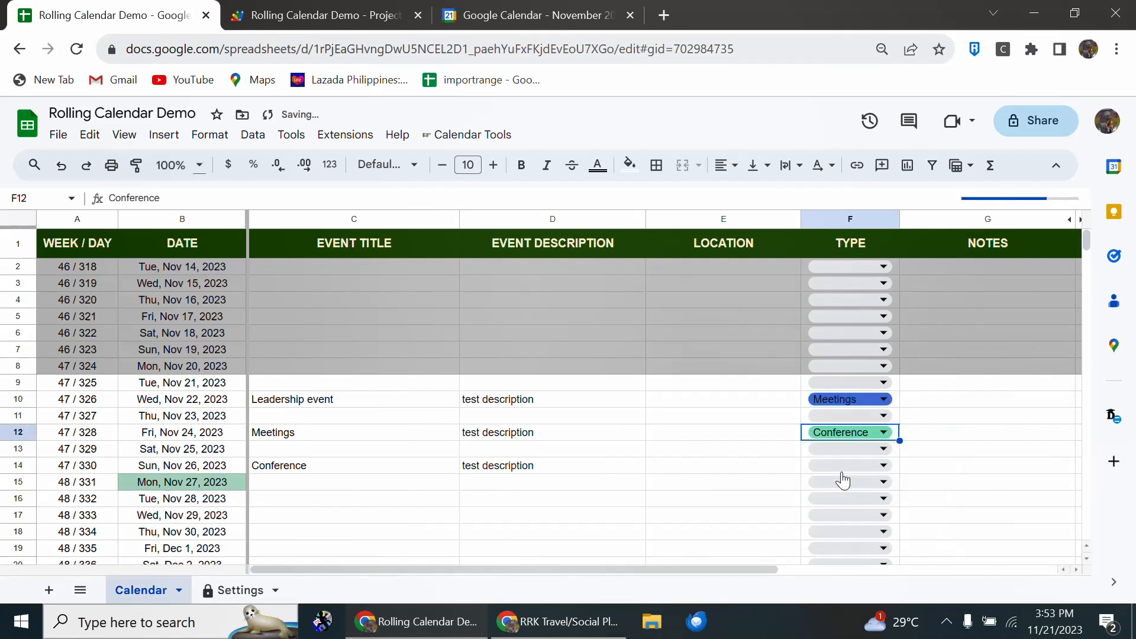
left_click(866, 465)
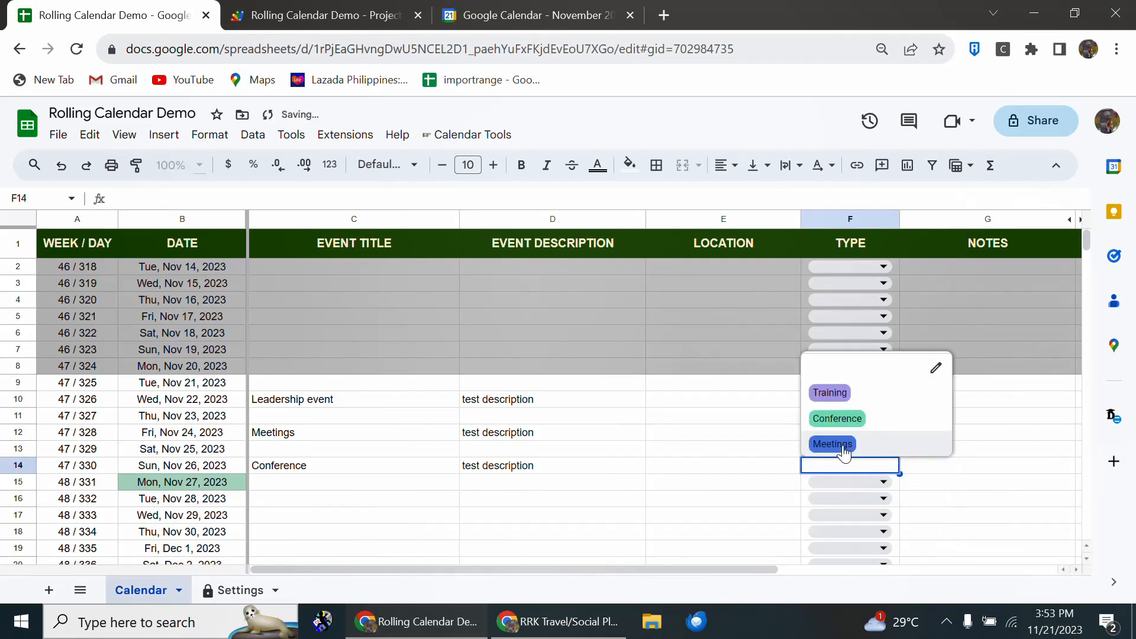
left_click(830, 392)
left_click(653, 453)
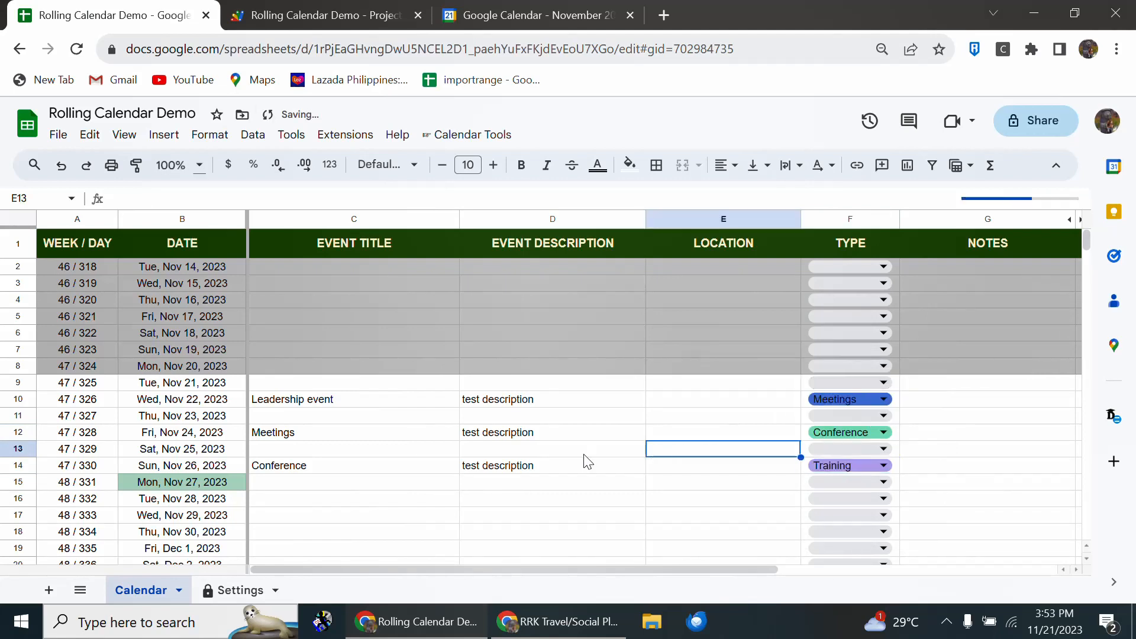
Step: Sync the sheet's events to Google Calendar with the Sync Events script
left_click(584, 455)
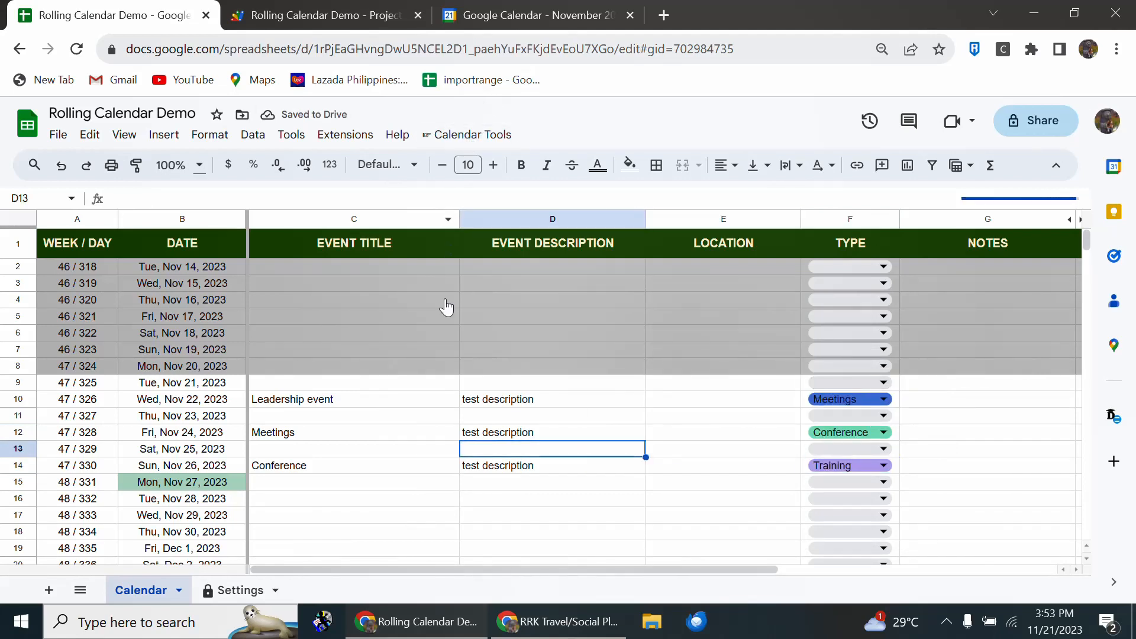
left_click(463, 142)
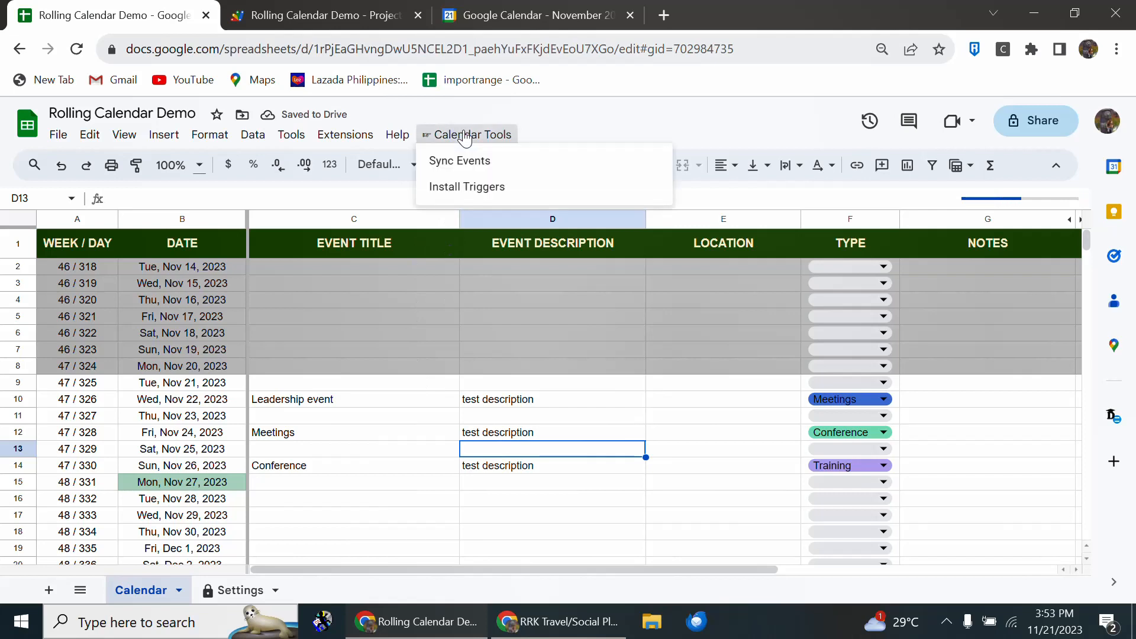
left_click(465, 166)
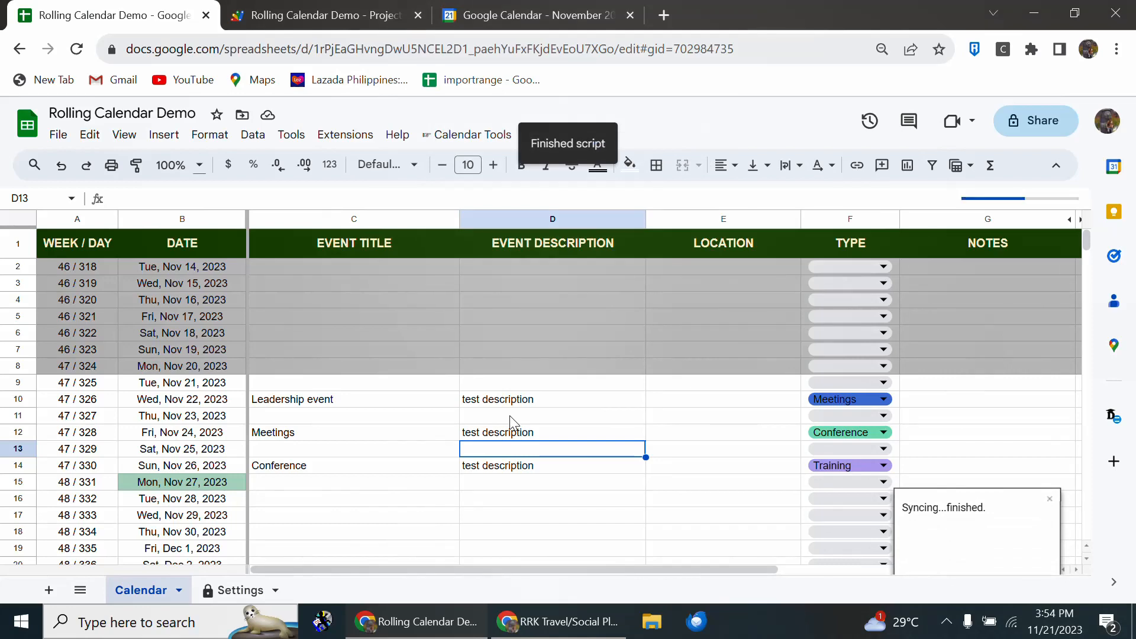
Step: Switch to Google Calendar, reload November 2023 to check the synced events, and return to the Leadership event's description in the spreadsheet
left_click(512, 16)
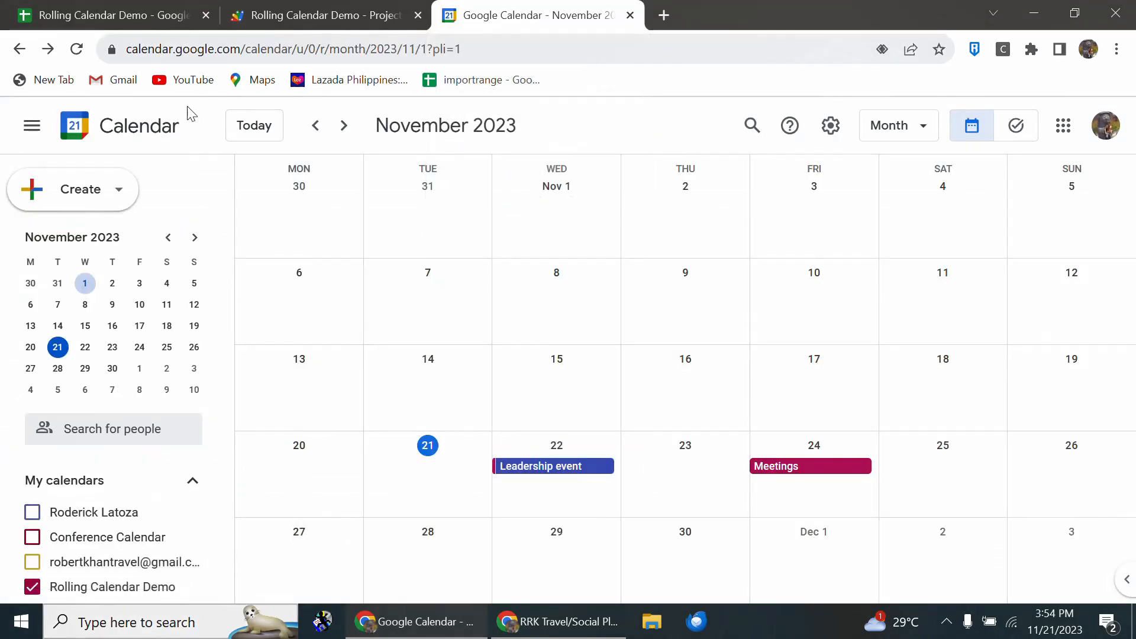
left_click(76, 48)
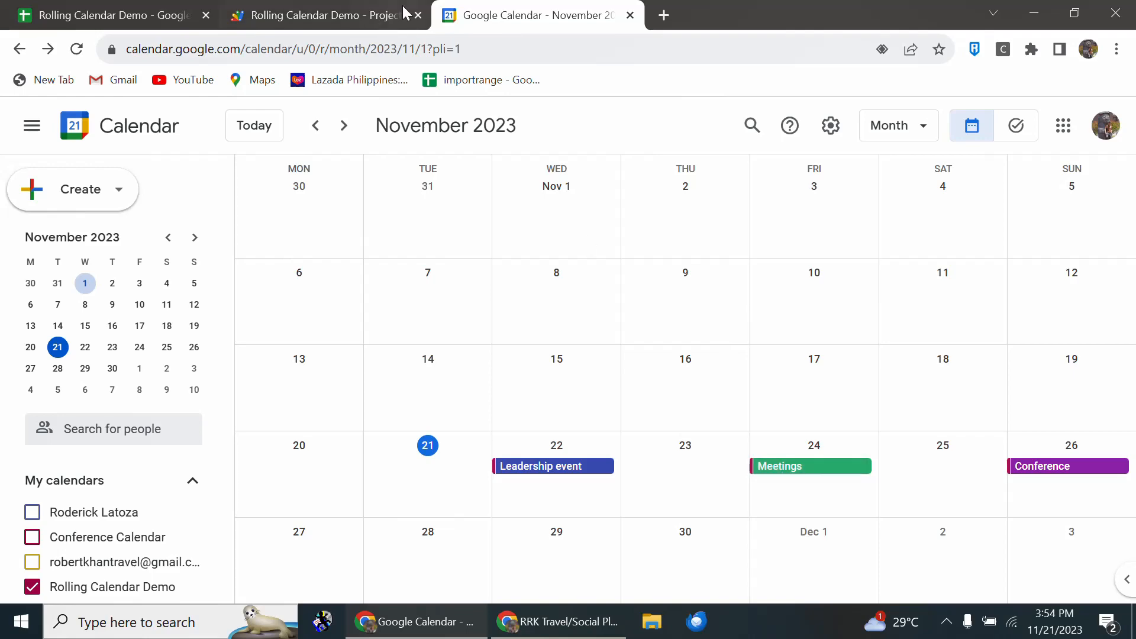
left_click(123, 16)
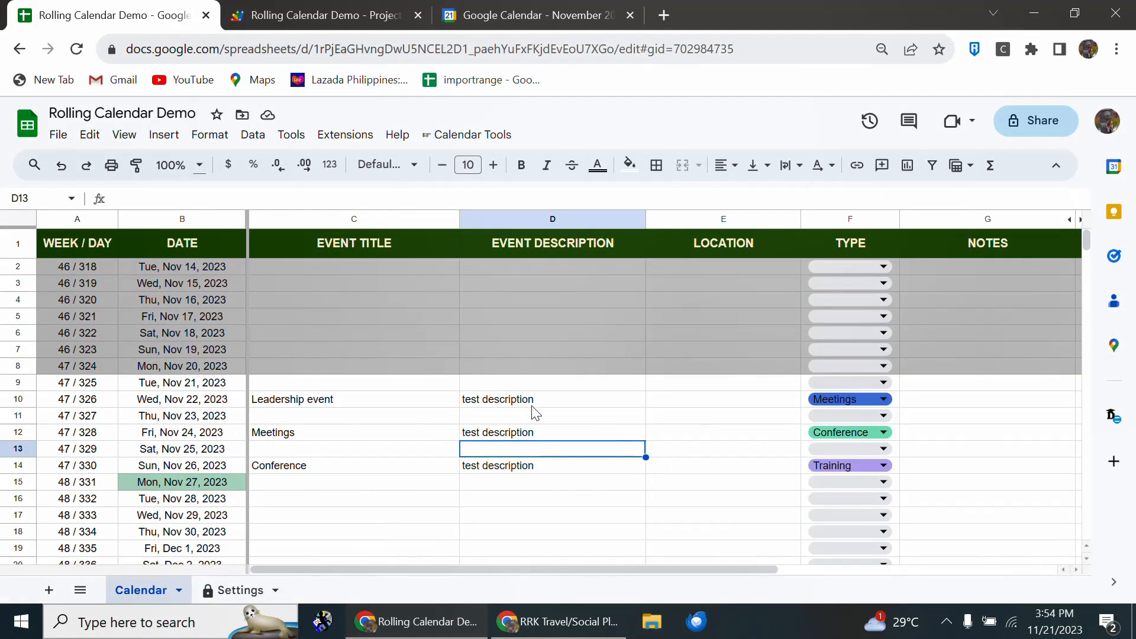
left_click(558, 402)
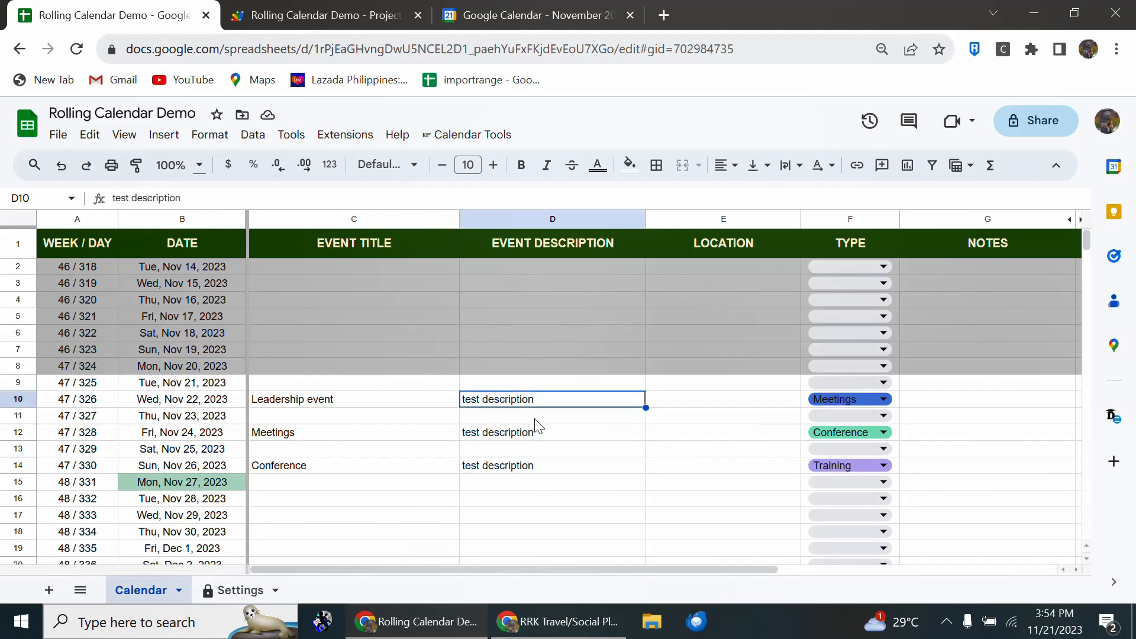
Step: Set the Leadership event's description to "Leadership event" and its location to "Somewhere"
type("Leader")
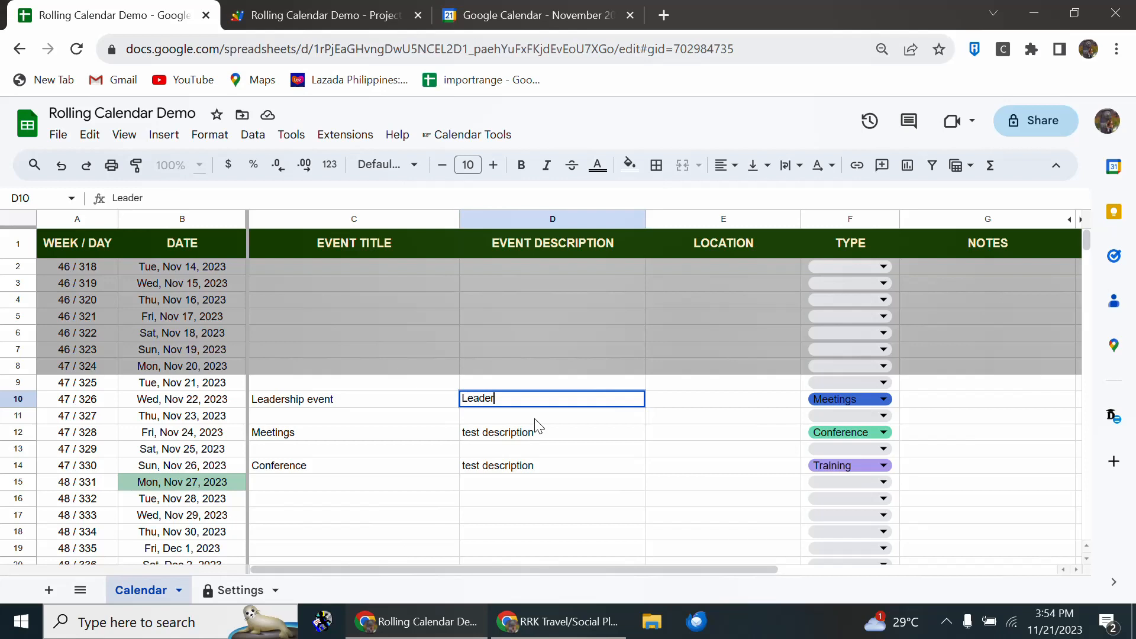
type("ship event")
key("Tab")
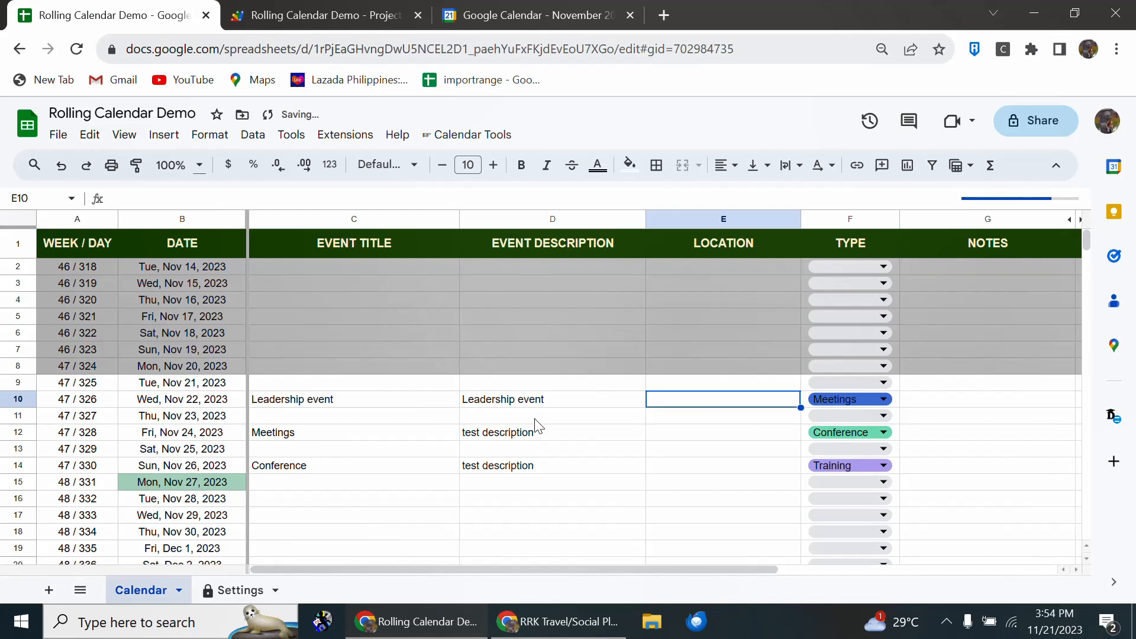
type("So")
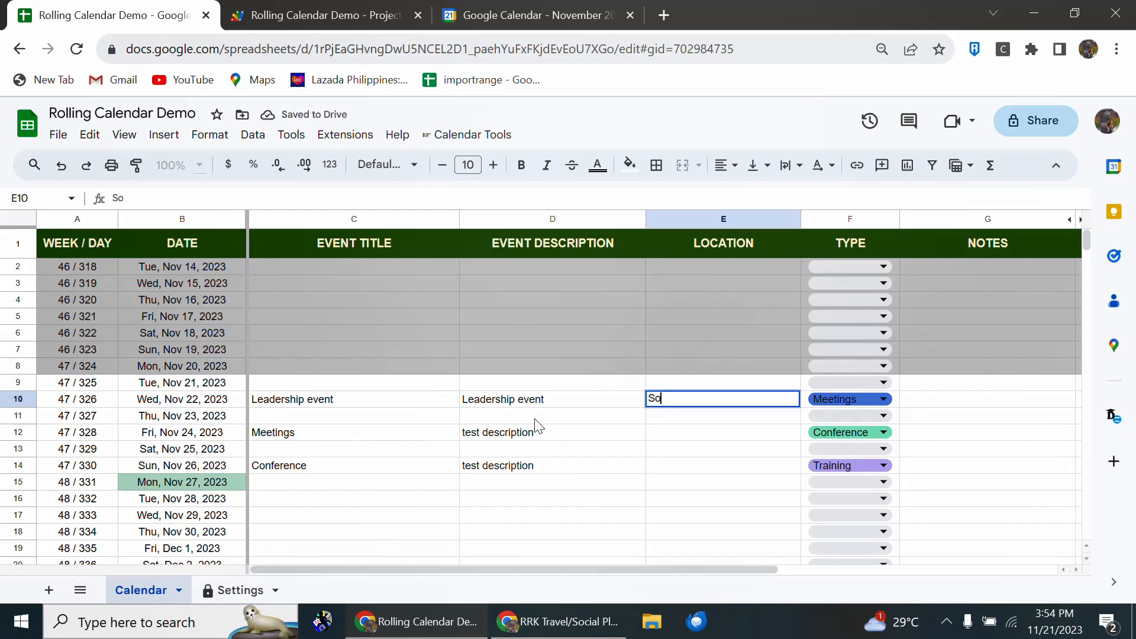
type("mewhere")
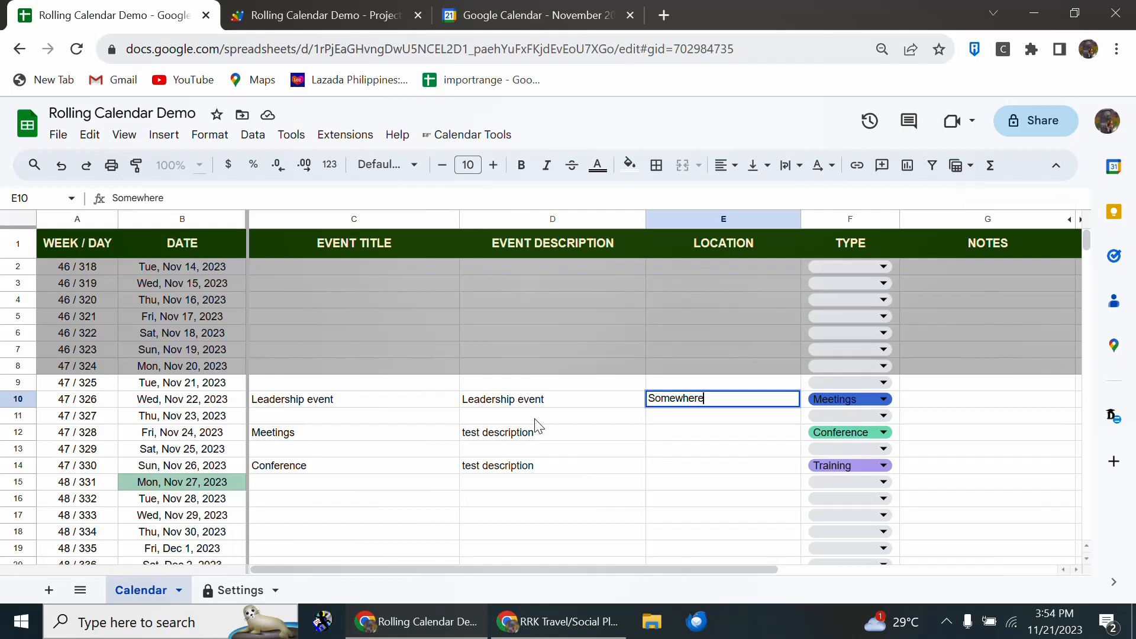
key("Return")
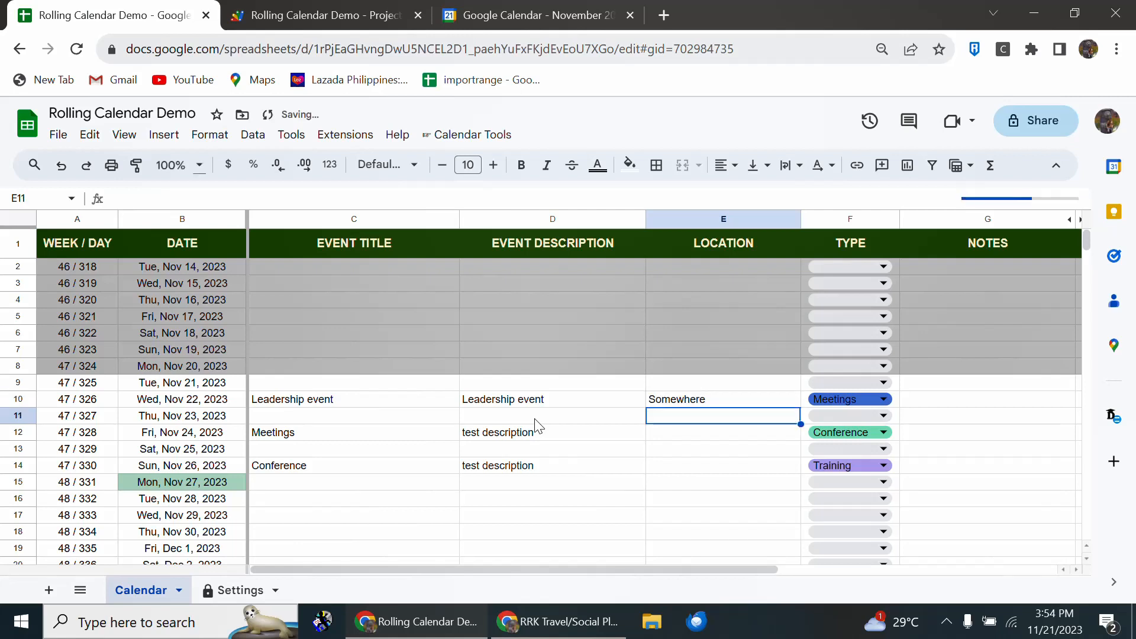
key("Down")
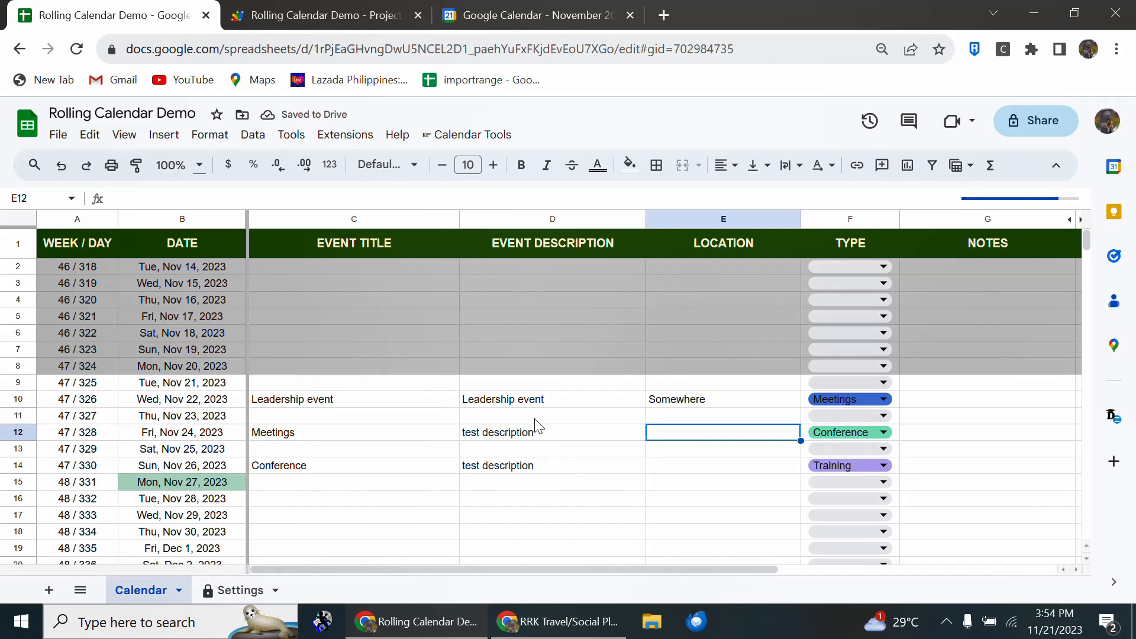
Step: Sync the events to Google Calendar, check the Leadership event's details on November 22 there, and return to the spreadsheet
left_click(480, 136)
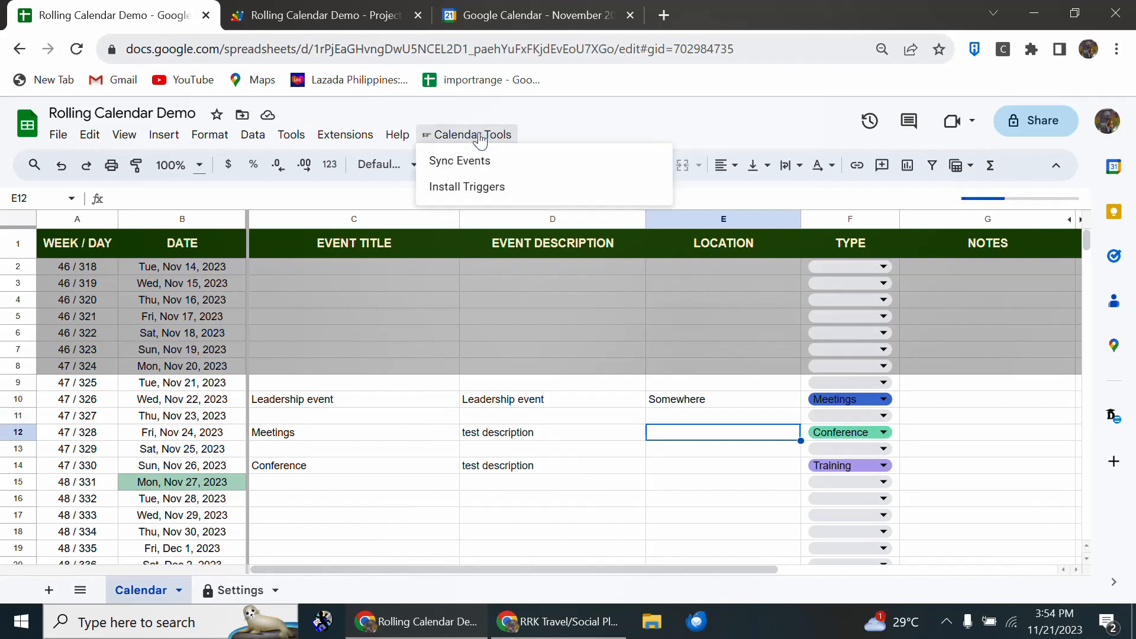
left_click(457, 161)
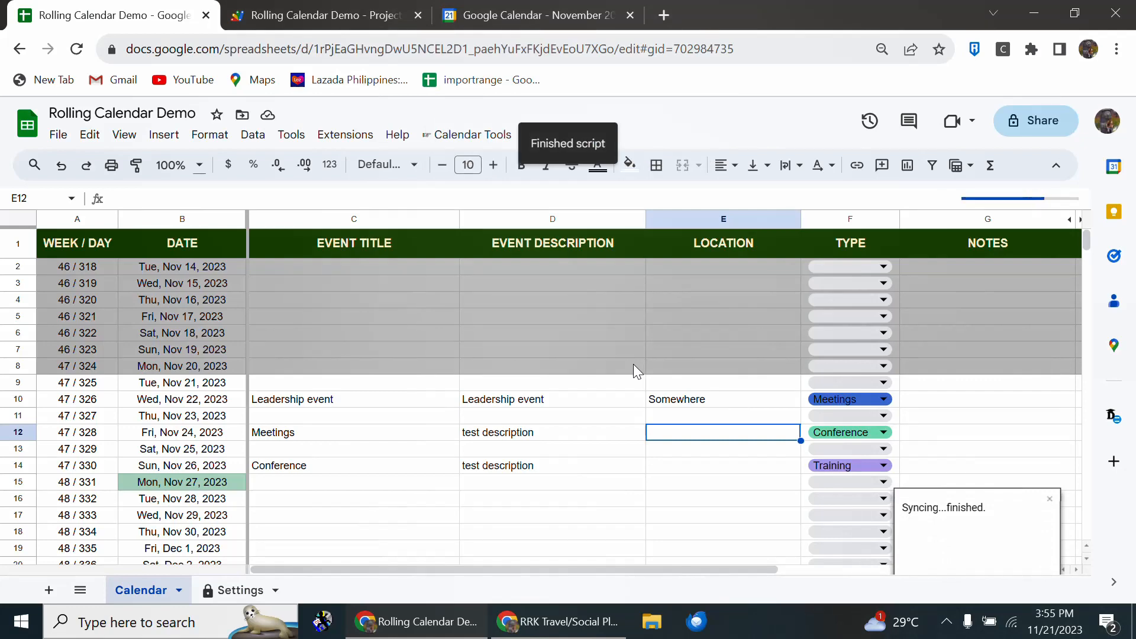
left_click(509, 20)
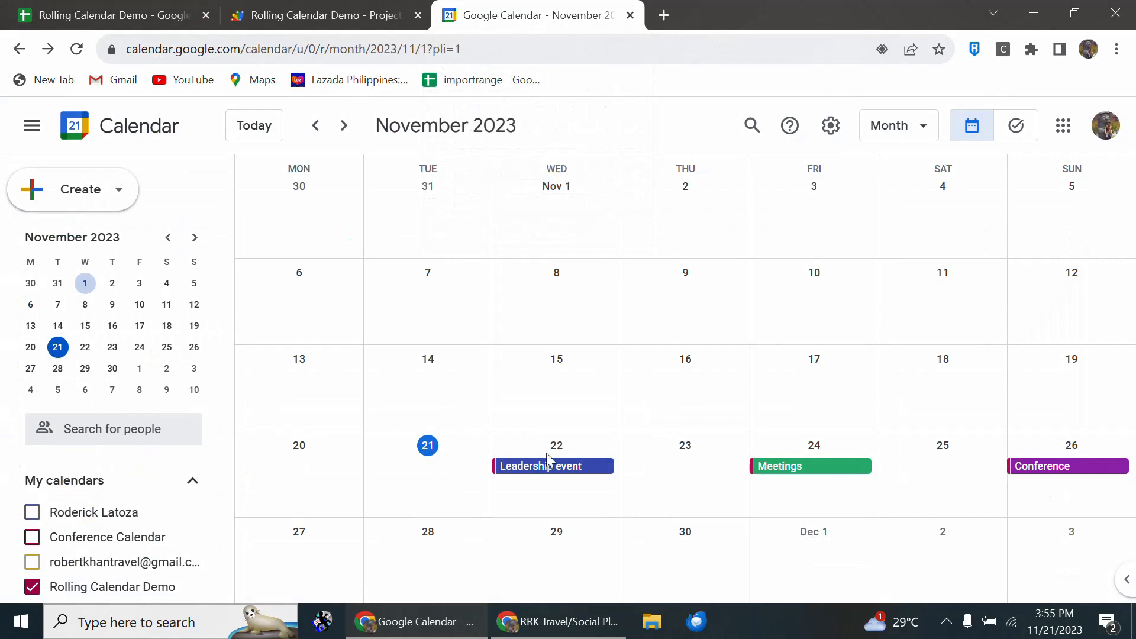
left_click(553, 468)
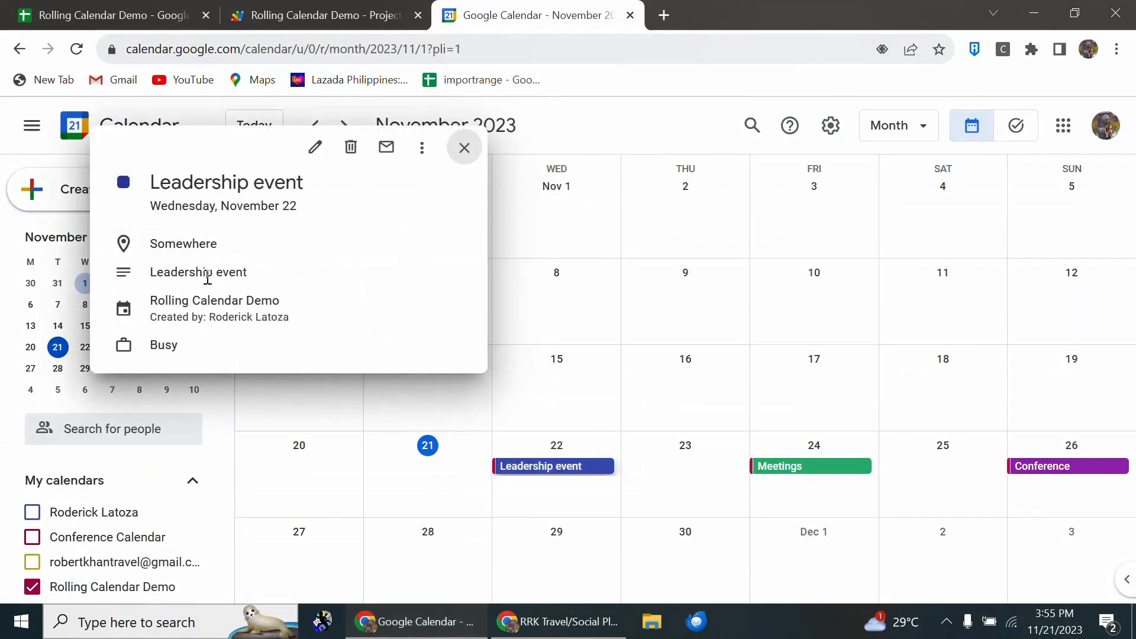
left_click(465, 149)
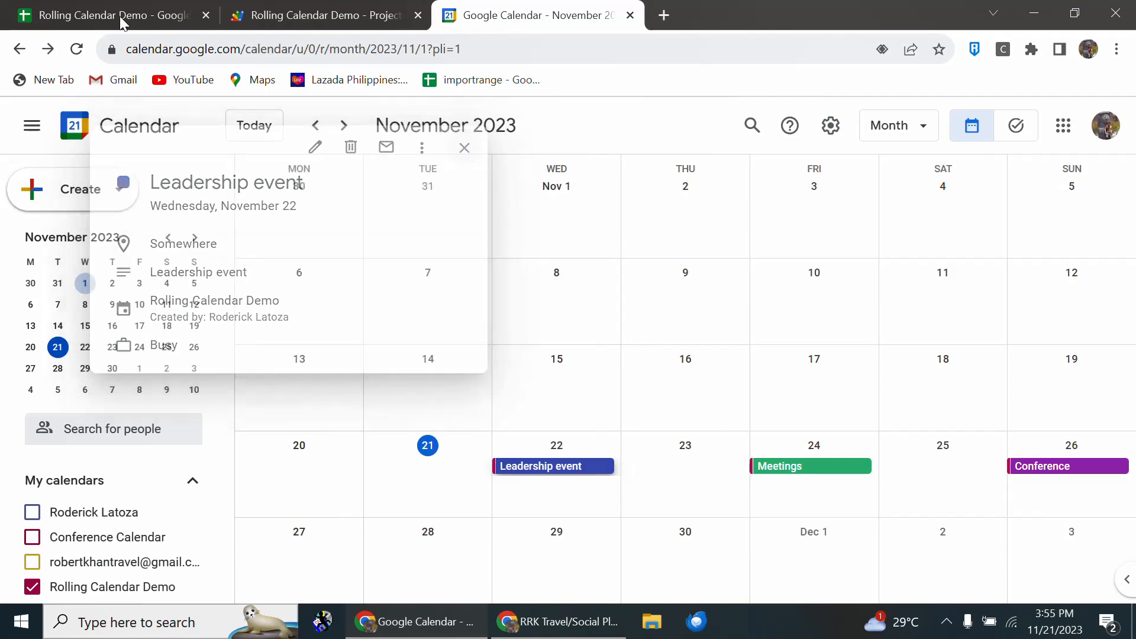
left_click(114, 18)
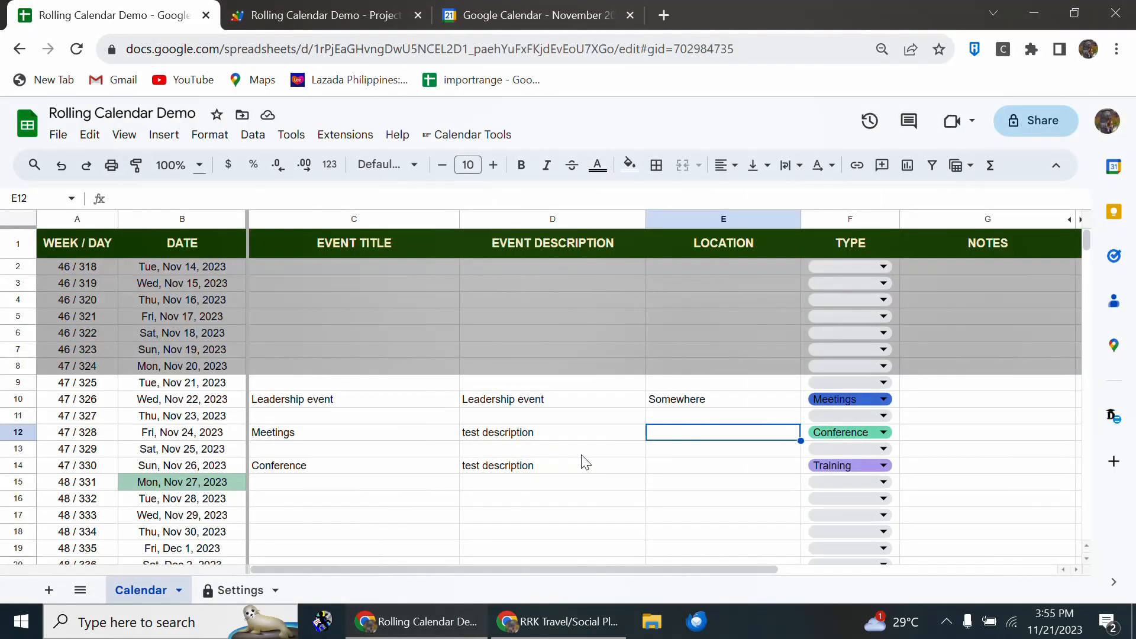
Step: Clear the event titles of the November 24 Meetings and November 26 Conference rows
left_click(327, 402)
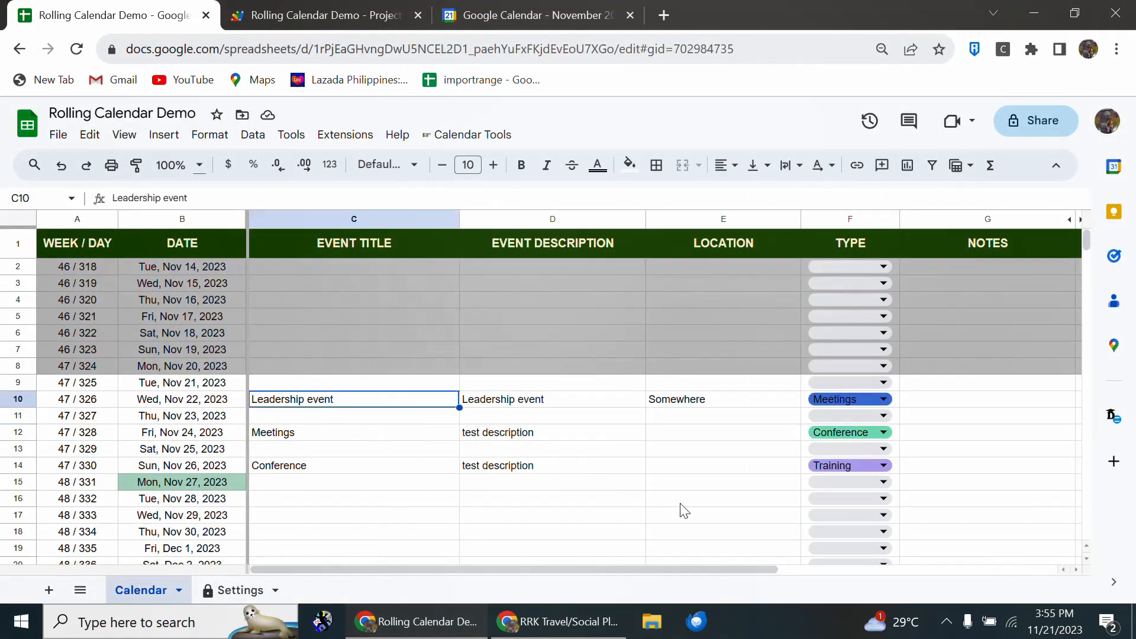
key("Down")
key("Down")
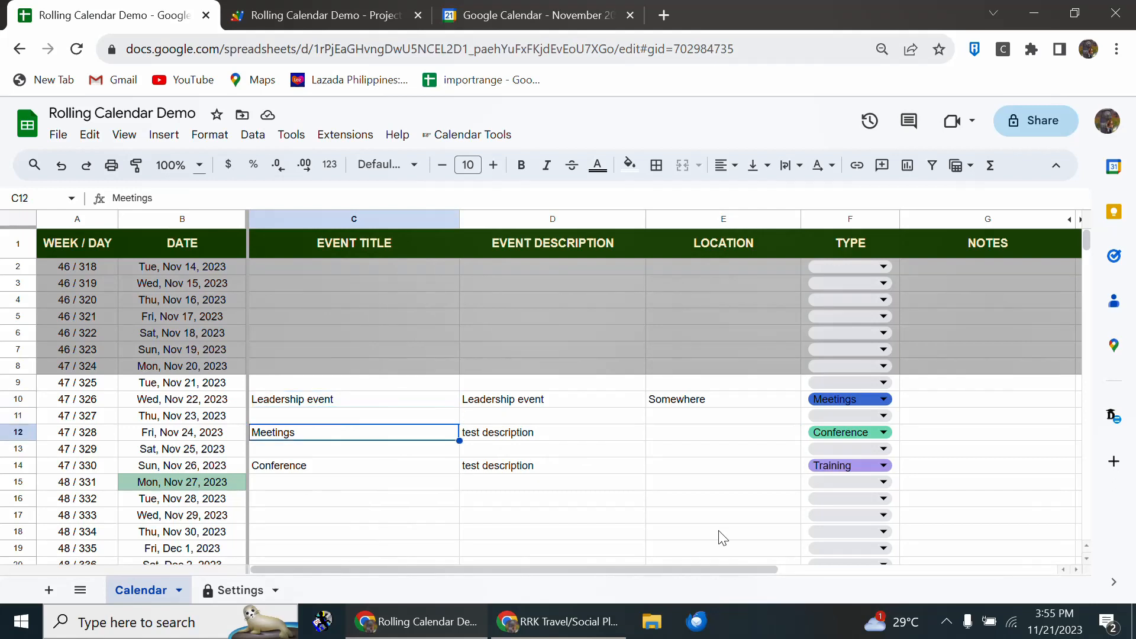
key("shift+Down")
key("shift+Down")
key("Delete")
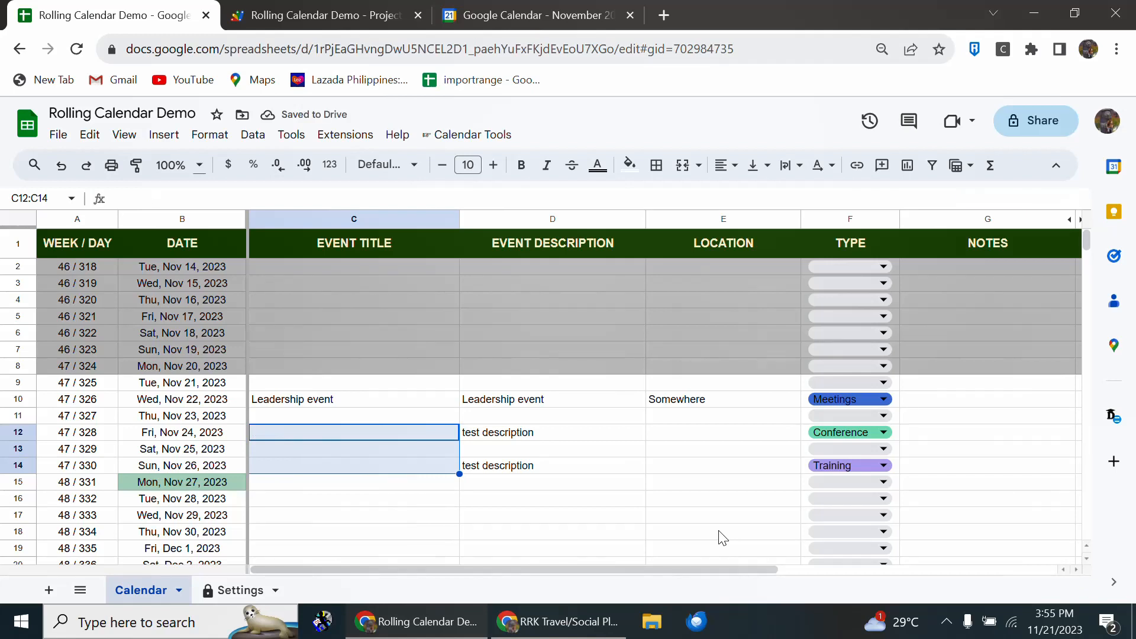
key("Up")
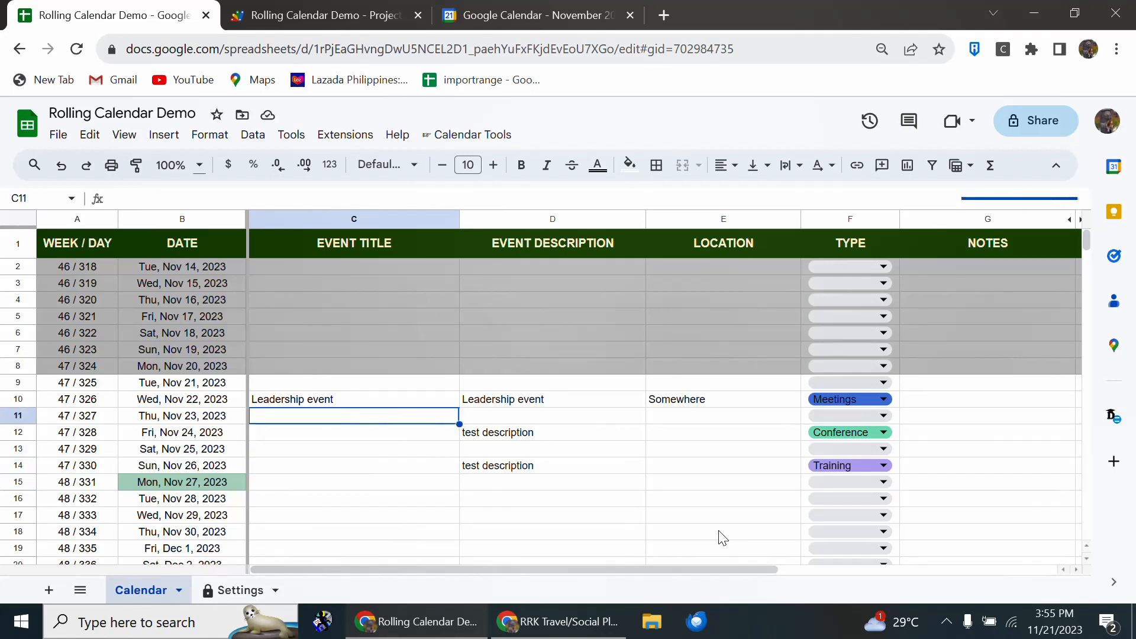
key("Down")
key("Right")
key("Right")
key("Left")
key("Left")
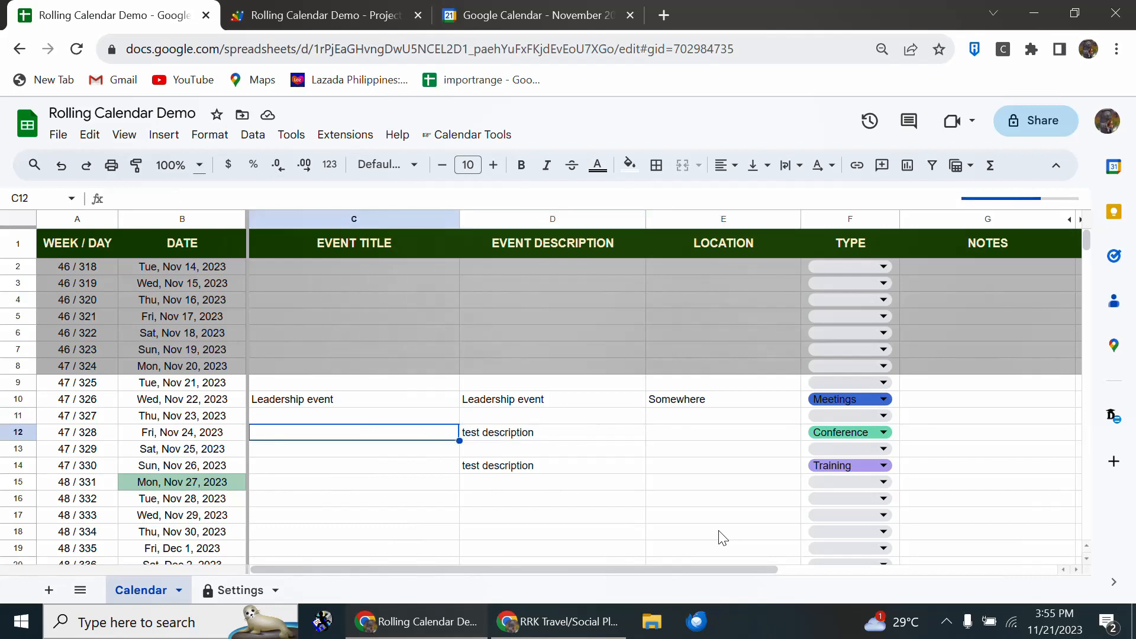
key("Down")
key("Down")
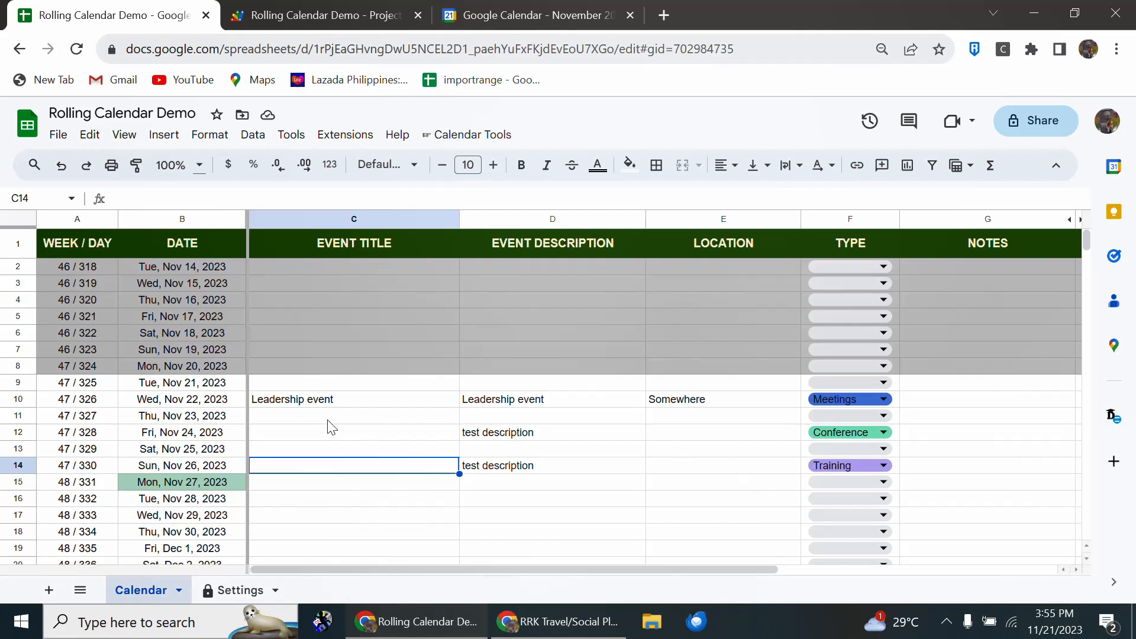
Step: Sync the cleared events, check November 2023 in Google Calendar for their removal, and return to the spreadsheet
left_click(479, 139)
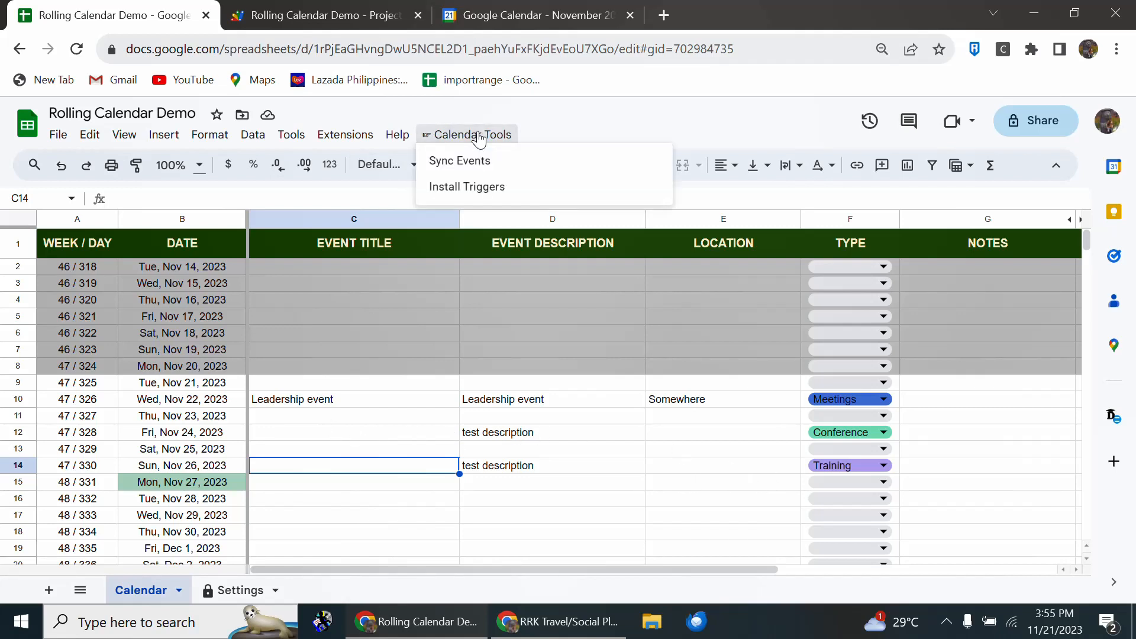
left_click(477, 166)
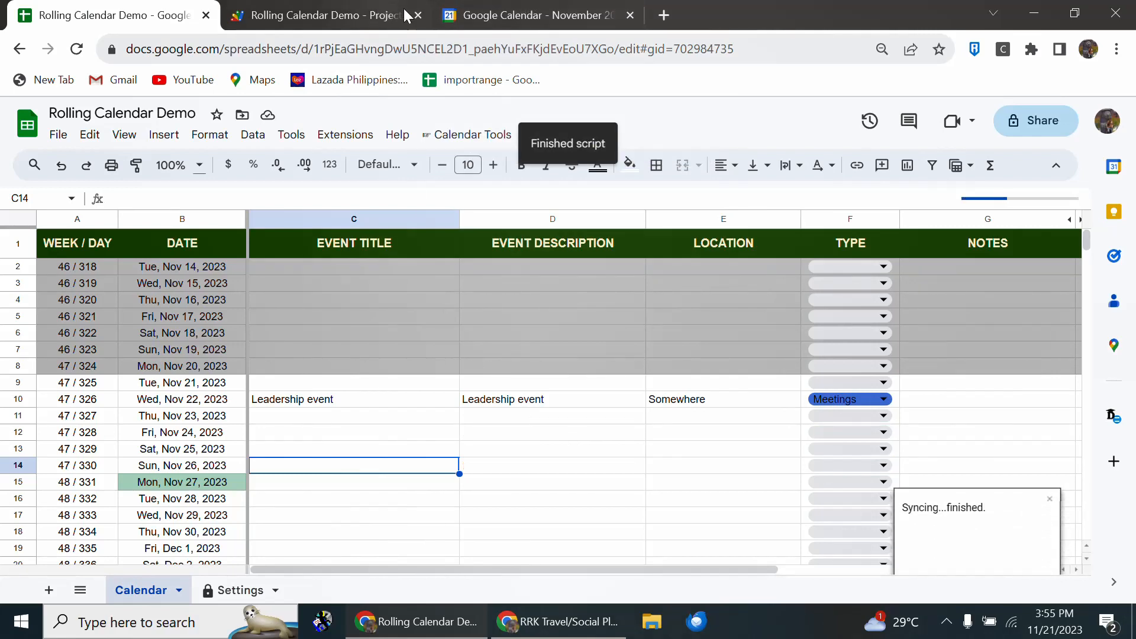
left_click(512, 18)
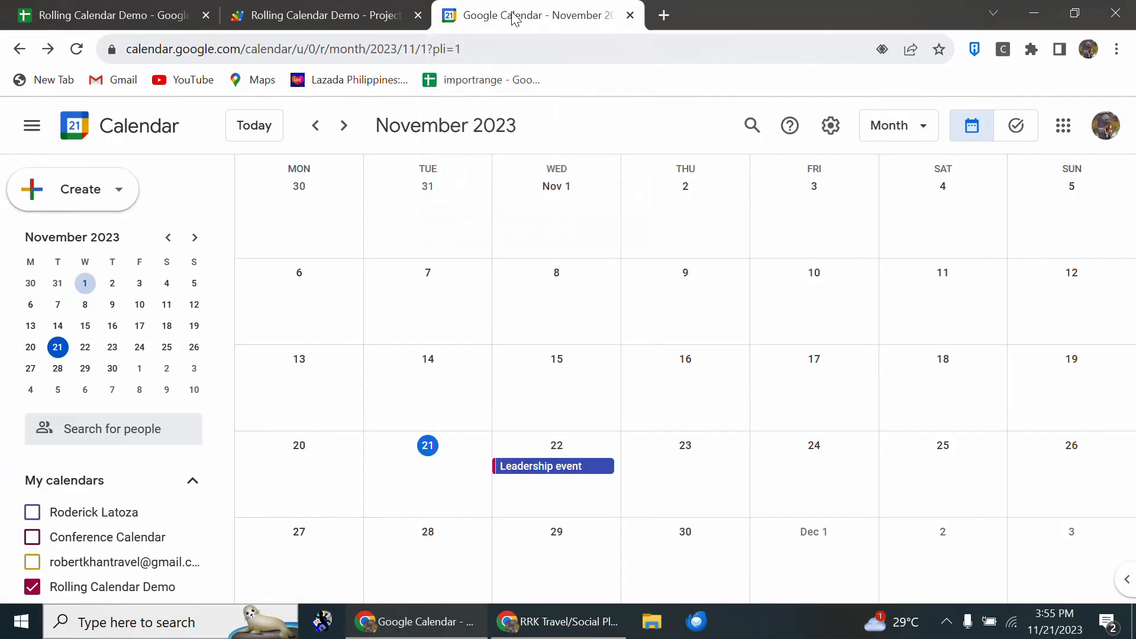
left_click(97, 19)
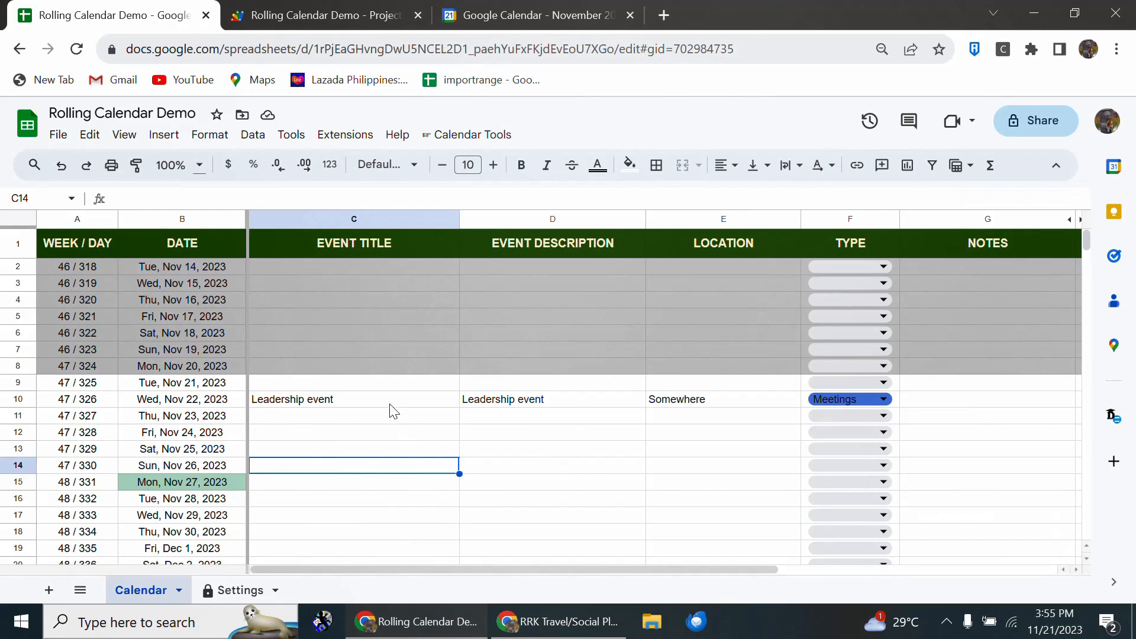
Step: Look through the calendar sheet's column headers from DATE to NOTES and on to column J
left_click(374, 451)
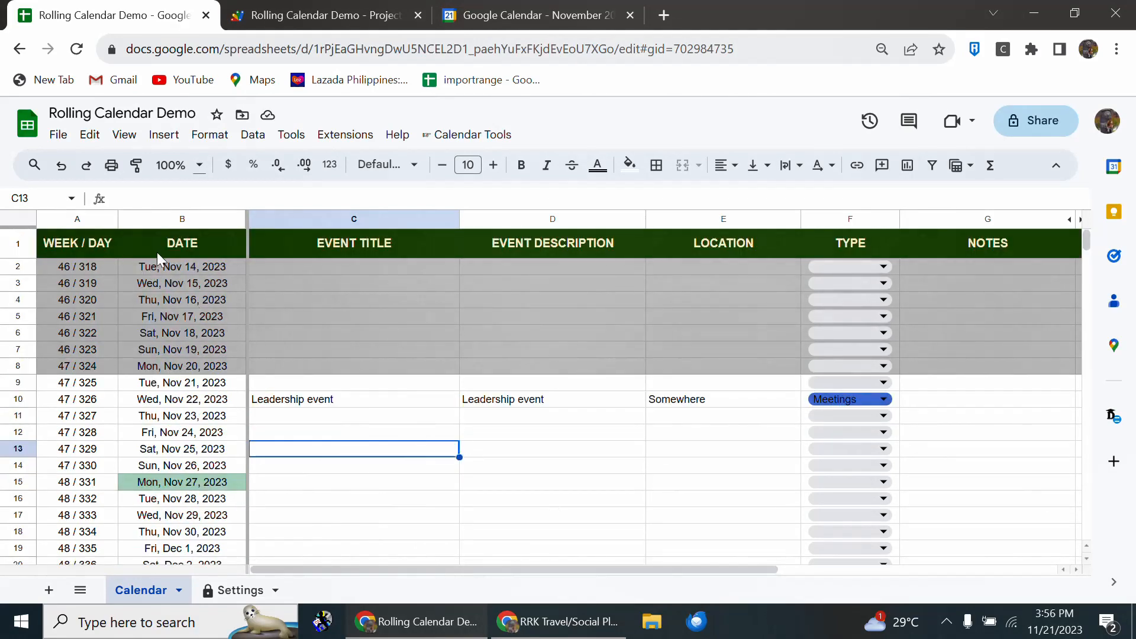
left_click(157, 248)
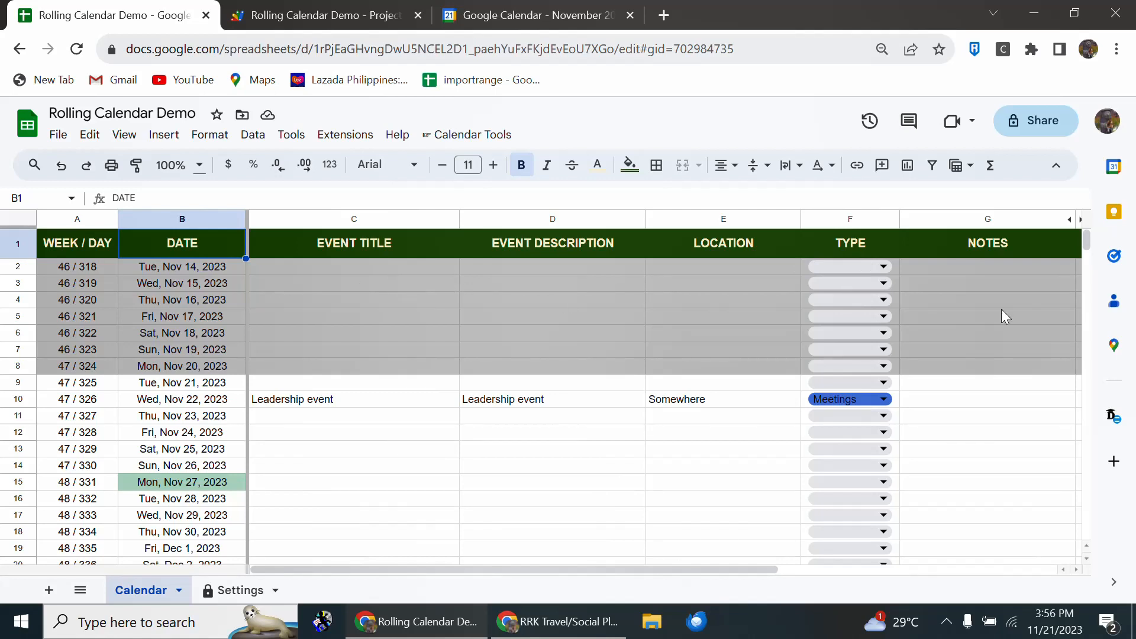
key("Right")
key("Right")
key("Right")
key("Right")
key("Right")
key("Right")
key("Right")
key("Right")
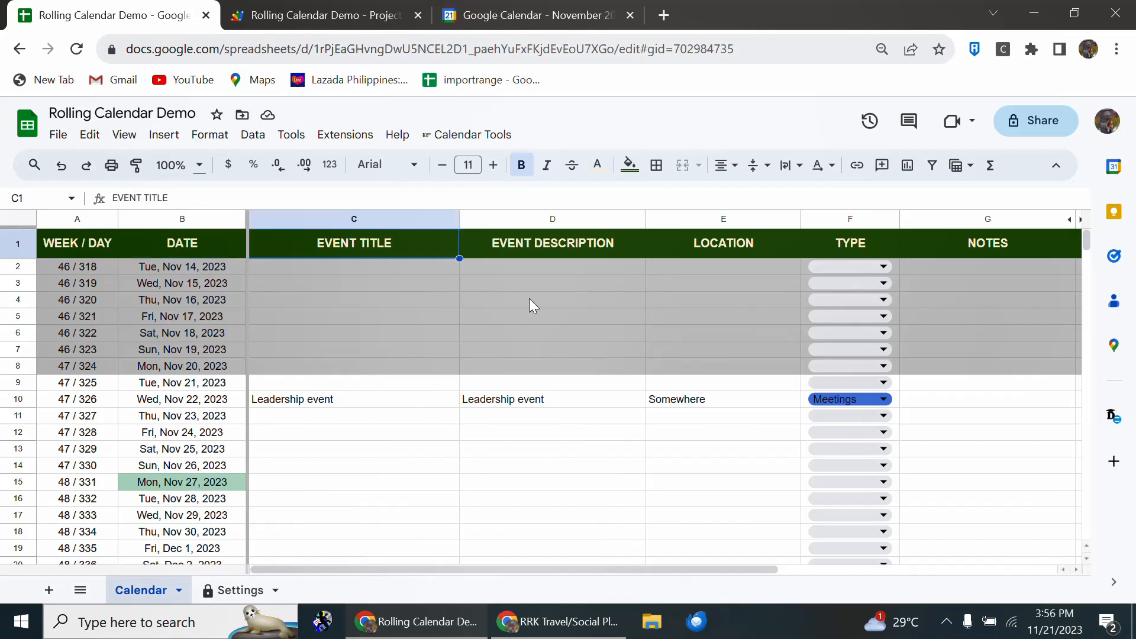
key("Left")
key("Left")
key("Left")
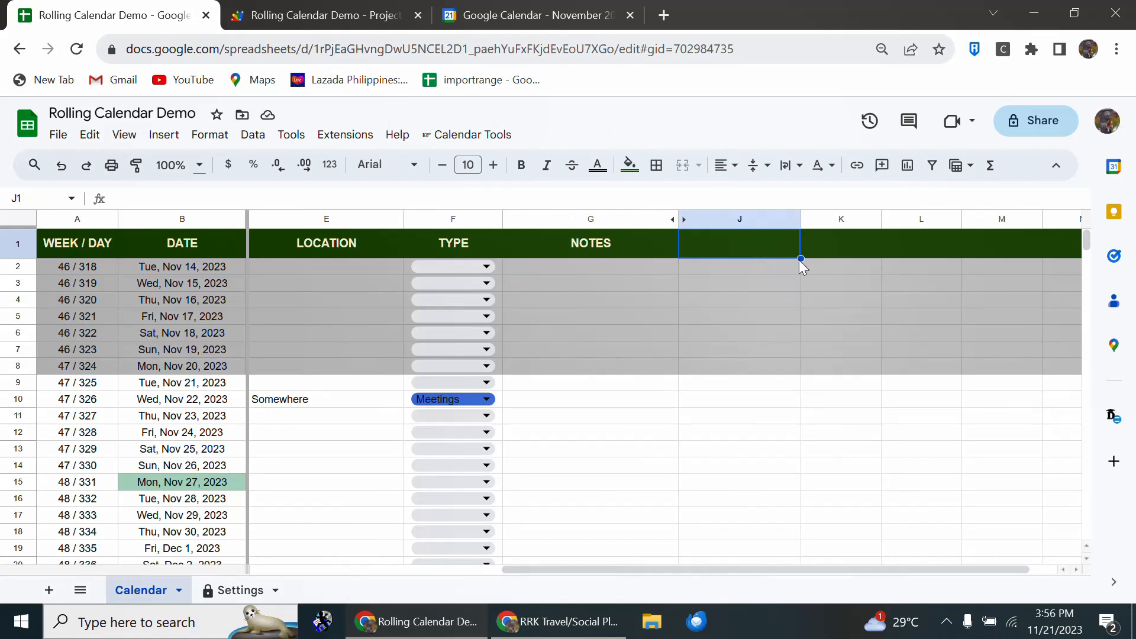
Step: Examine the row of November 16 between EVENT TITLE and column J, where columns H and I are hidden
key("Down")
key("Down")
key("Down")
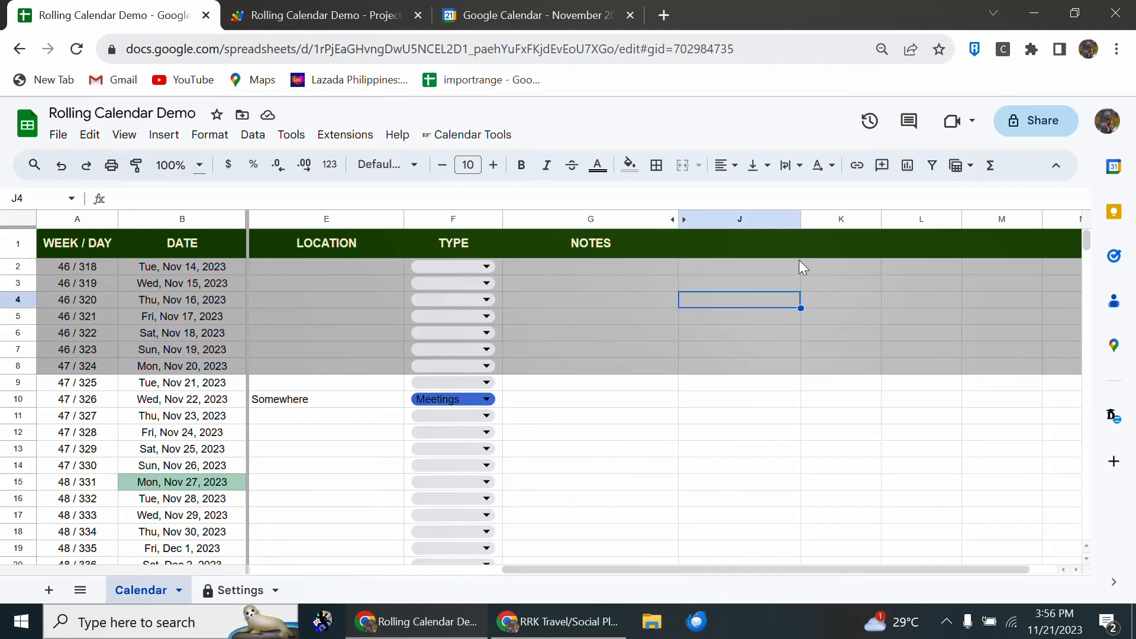
key("Left")
key("Left")
key("Left")
key("Left")
key("Left")
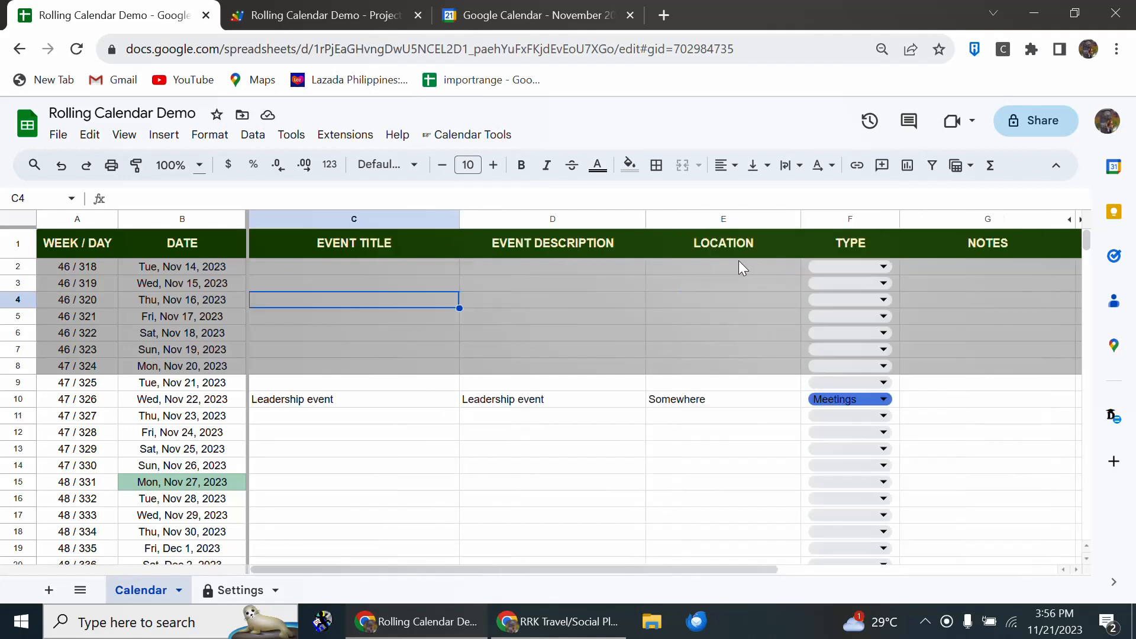
key("Right")
key("Right")
key("Right")
key("Right")
key("Right")
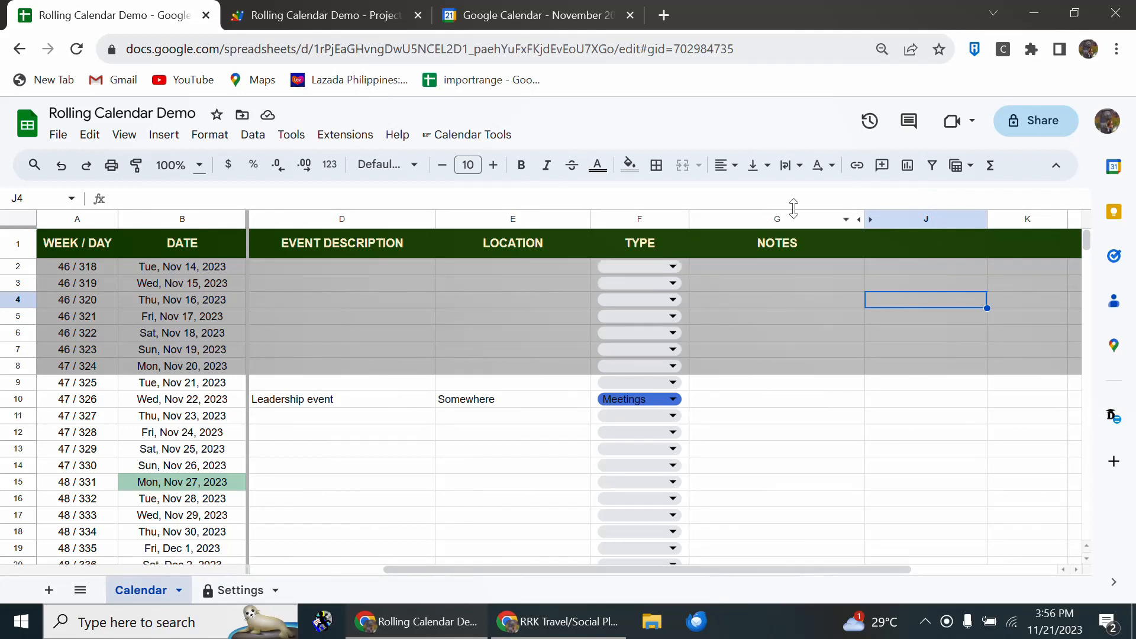
Step: Unhide columns H and I between NOTES and column J
left_click(871, 220)
left_click(394, 400)
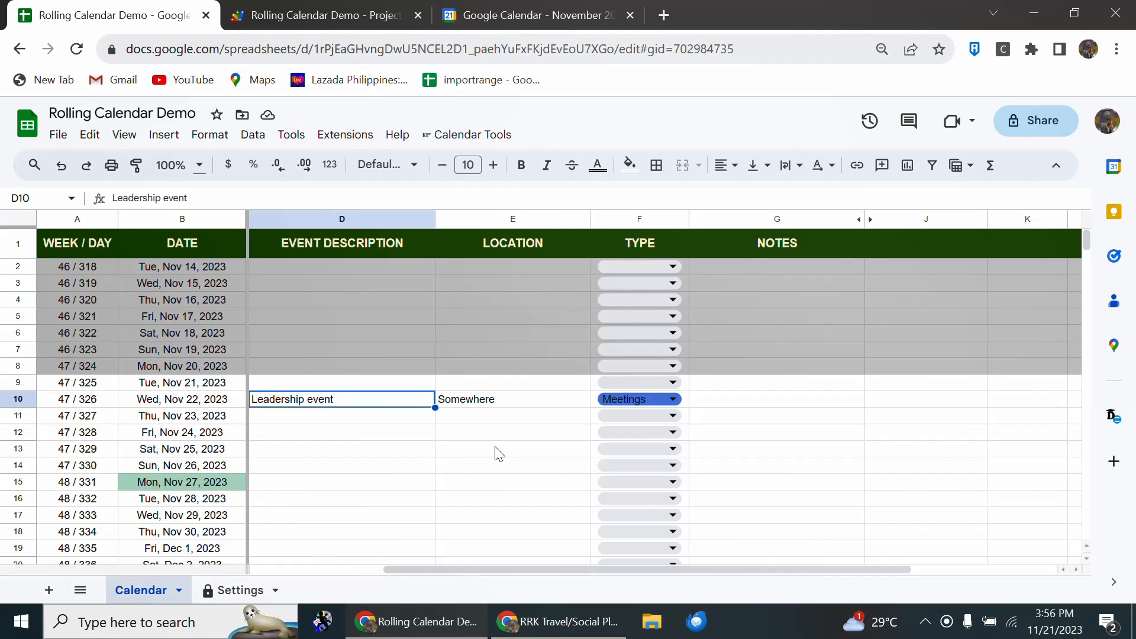
left_click(873, 225)
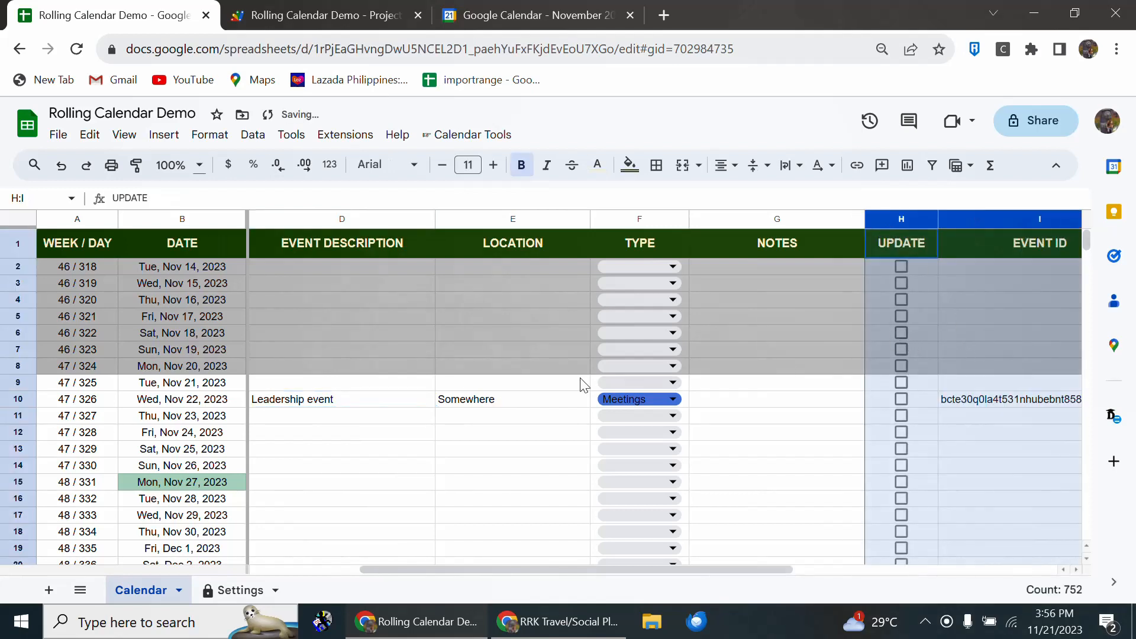
left_click(776, 315)
left_click(981, 298)
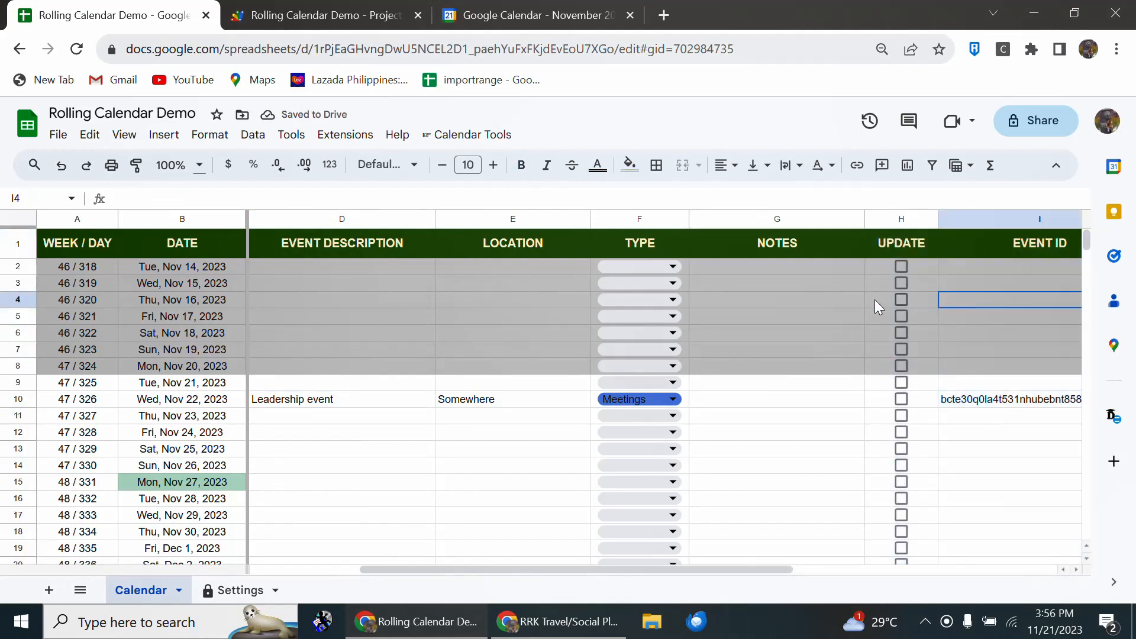
Step: Hide the UPDATE and EVENT ID columns, H and I
left_click(897, 221)
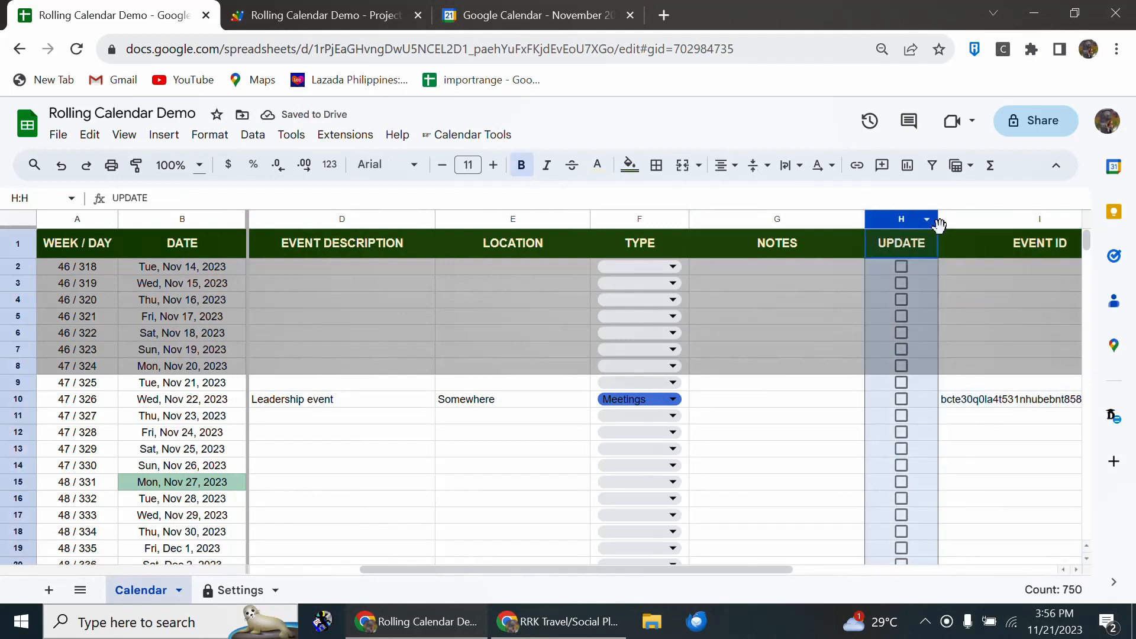
left_click(991, 215, "shift")
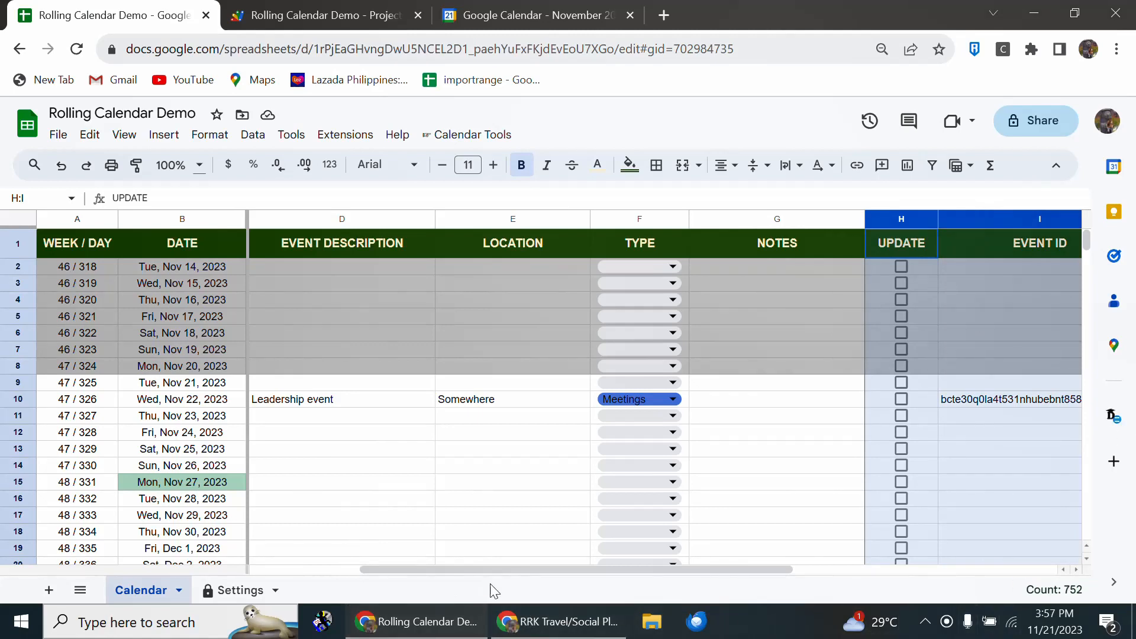
left_click_drag(549, 570, 794, 568)
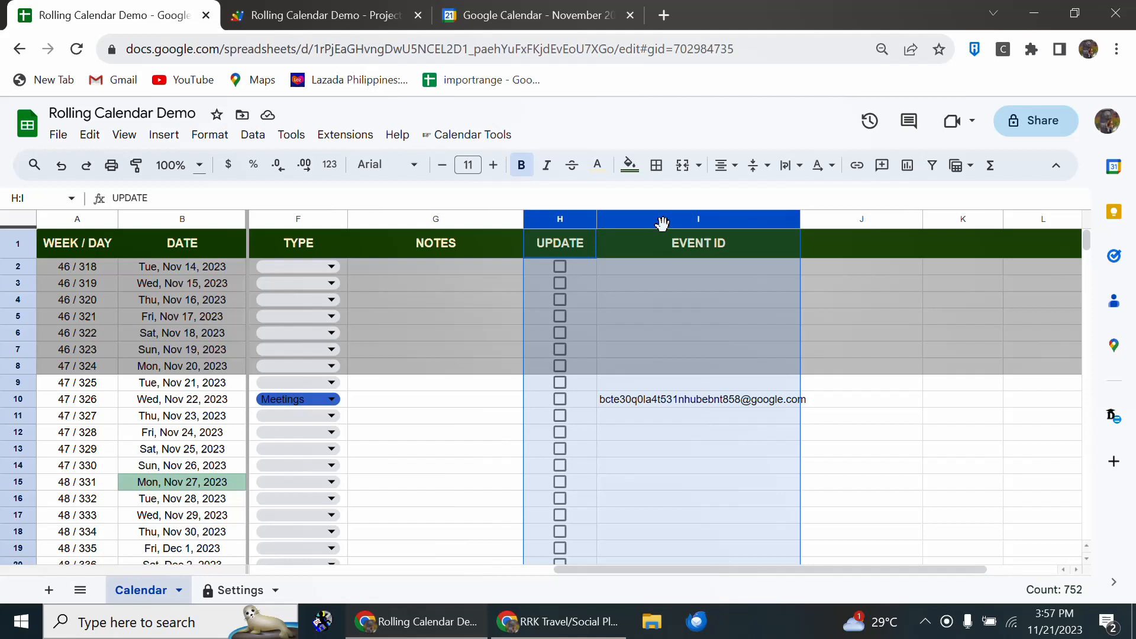
right_click(661, 223)
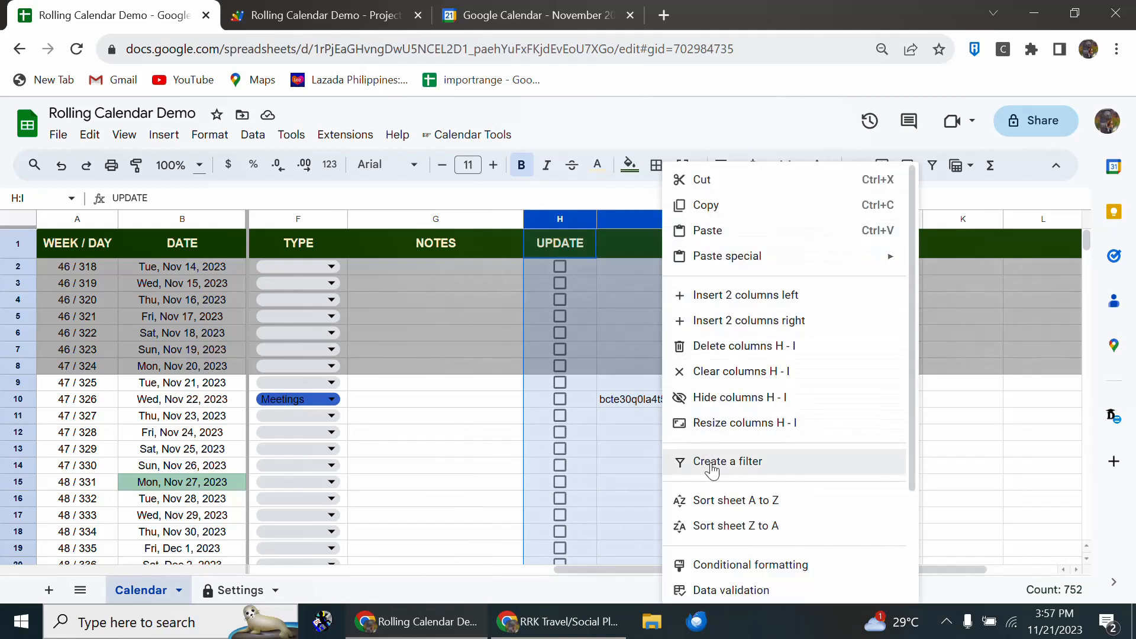
left_click(723, 399)
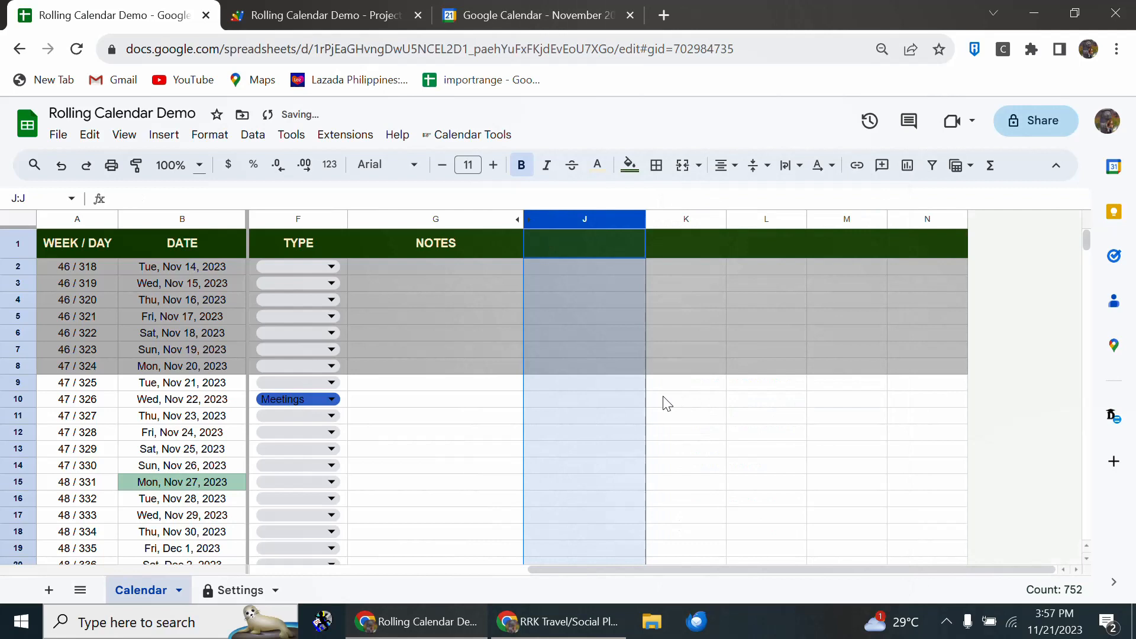
Step: Go back along the November 22 row to the DATE and WEEK / DAY columns and examine the rows around it
left_click(470, 401)
key("Left")
key("Left")
key("Left")
key("Left")
key("Left")
key("Left")
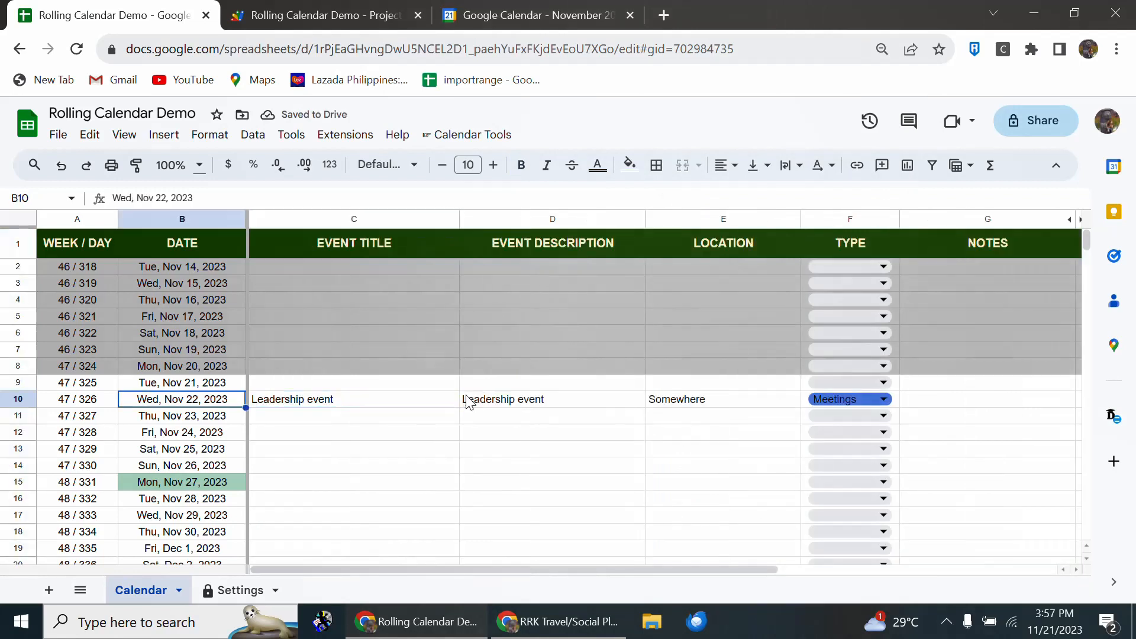
key("Up")
key("Up")
key("Down")
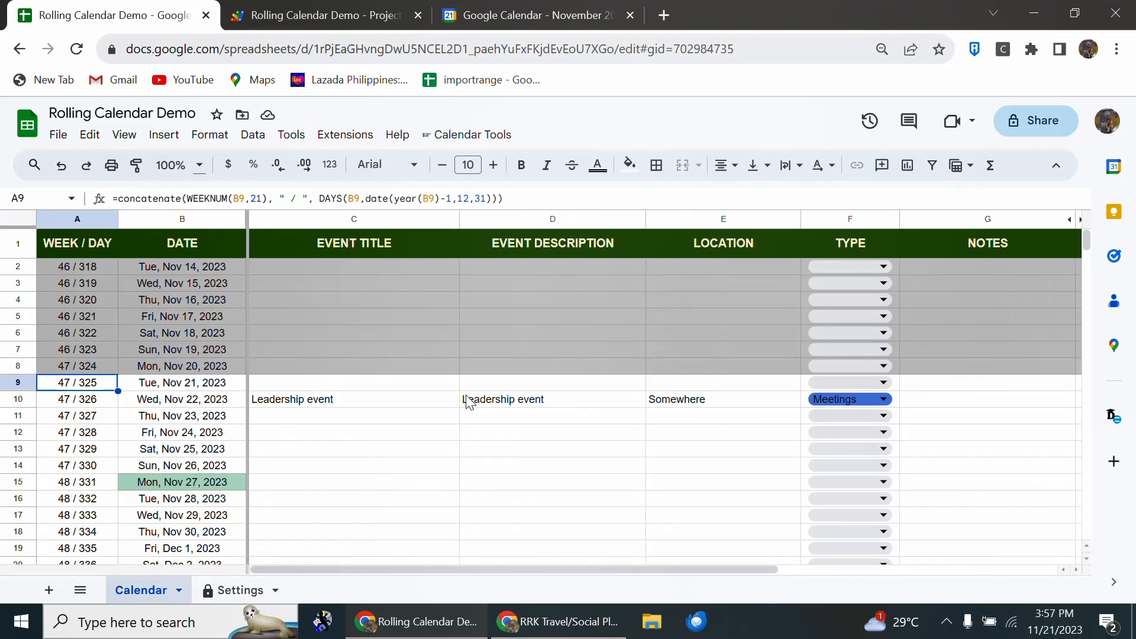
Step: Check the details of the November 22 Leadership event in Google Calendar and return to the spreadsheet
left_click(535, 15)
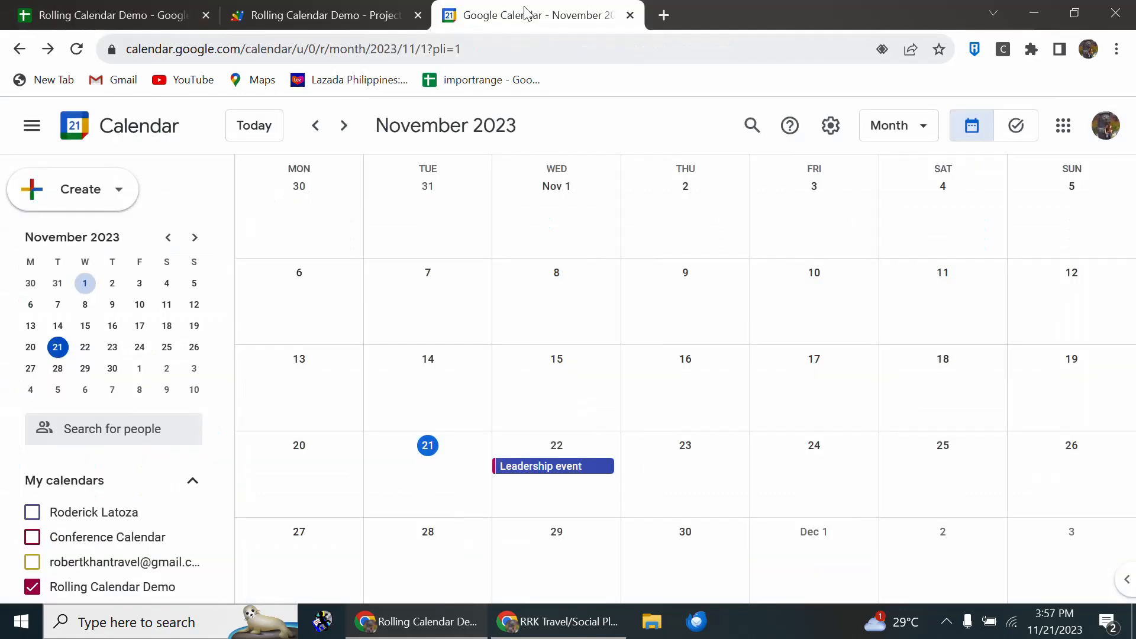
left_click(554, 474)
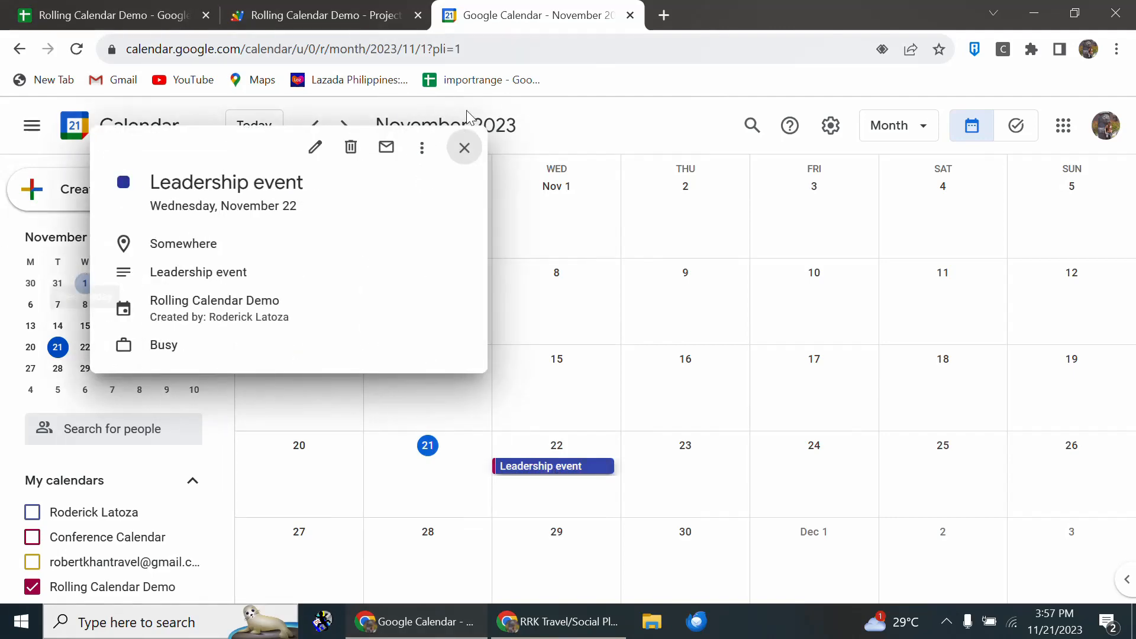
left_click(467, 149)
left_click(142, 23)
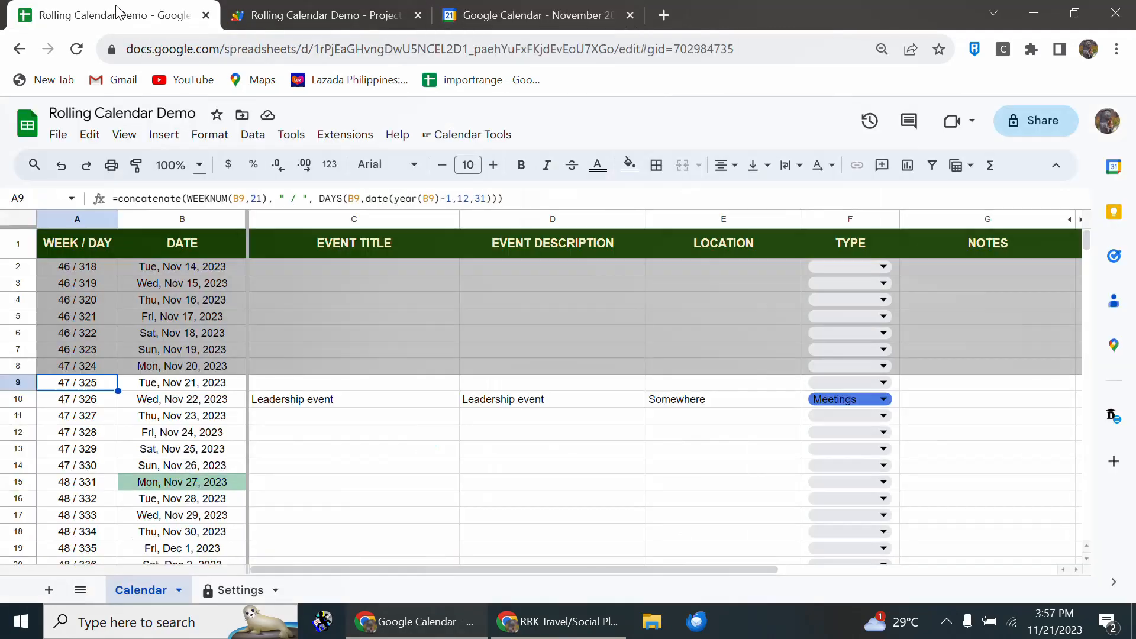
Step: Examine the WEEK / DAY and DATE cells of the past days up to the first row, November 14, 2023
key("Up")
key("Up")
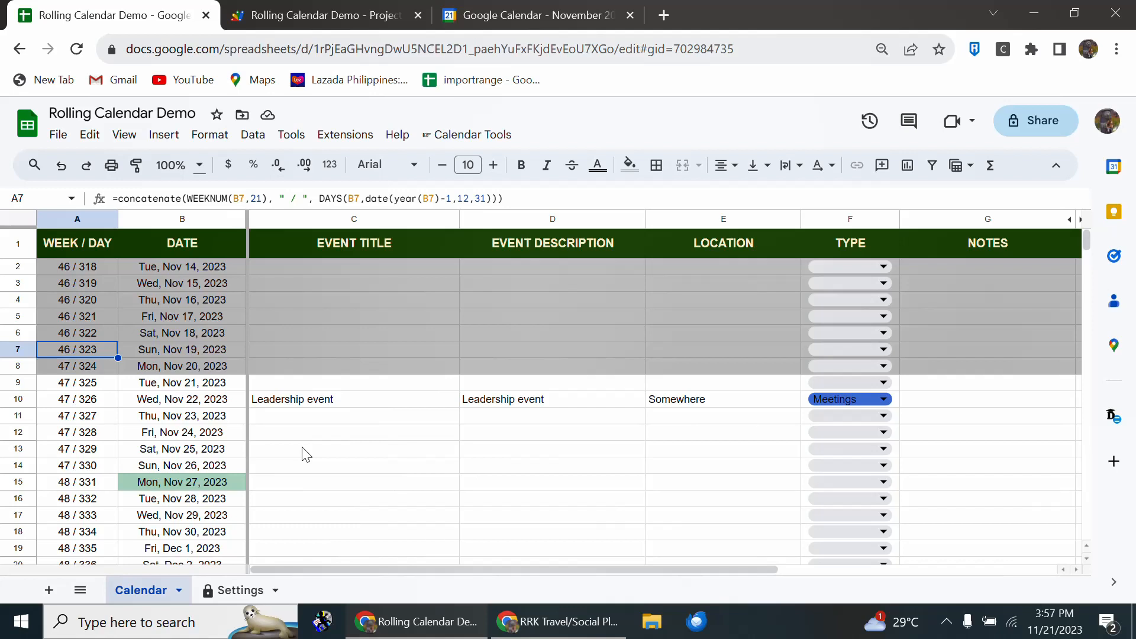
key("Down")
key("Up")
key("Up")
key("Up")
key("Up")
key("Up")
key("Up")
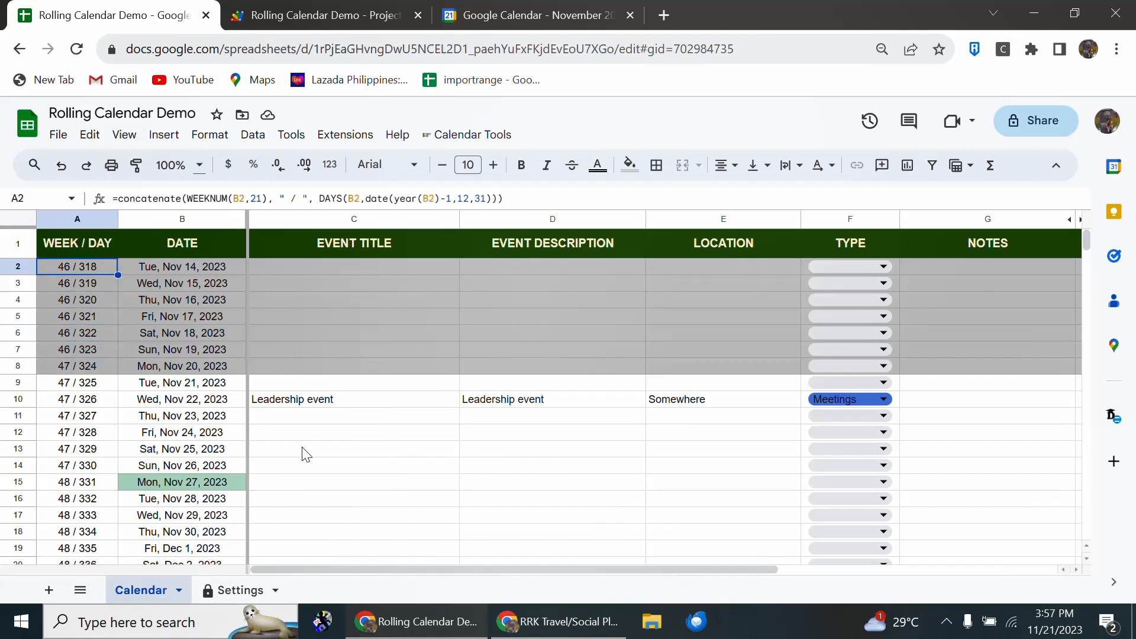
key("Right")
key("Right")
key("Left")
key("Left")
key("Right")
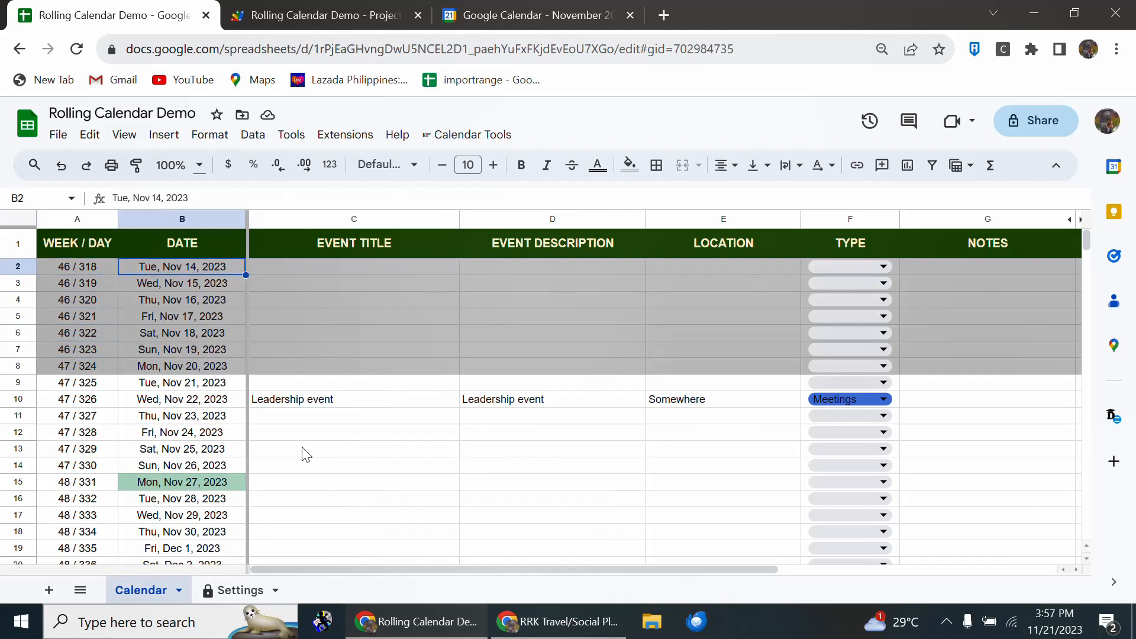
key("Left")
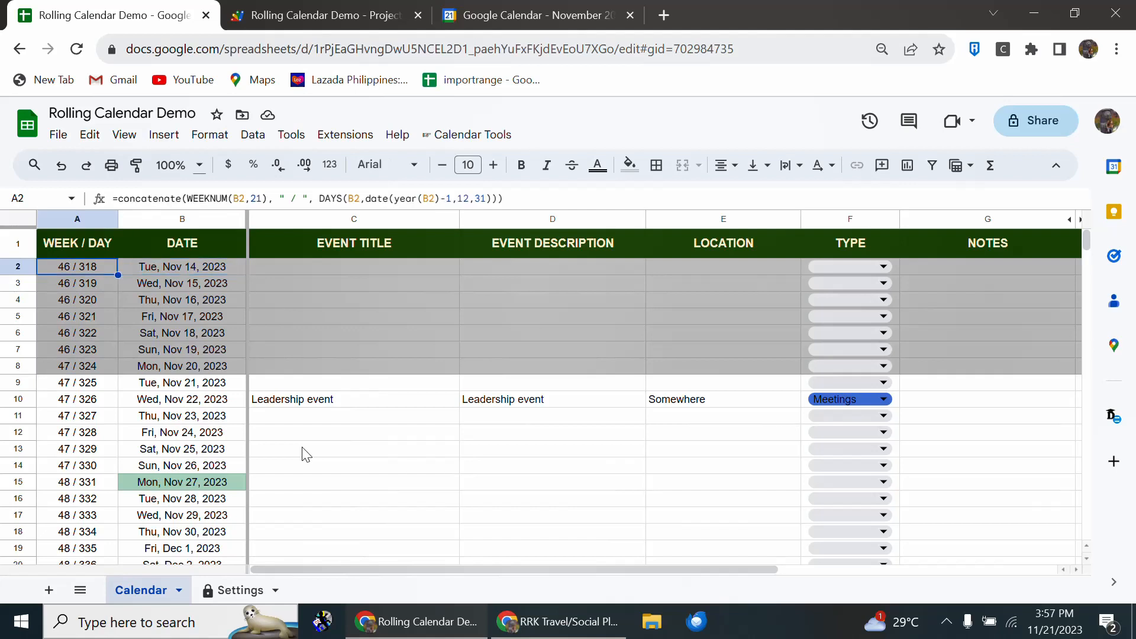
Step: Check the last date row of the calendar and go back to the event title cell of November 21, 2023
key("ctrl+Down")
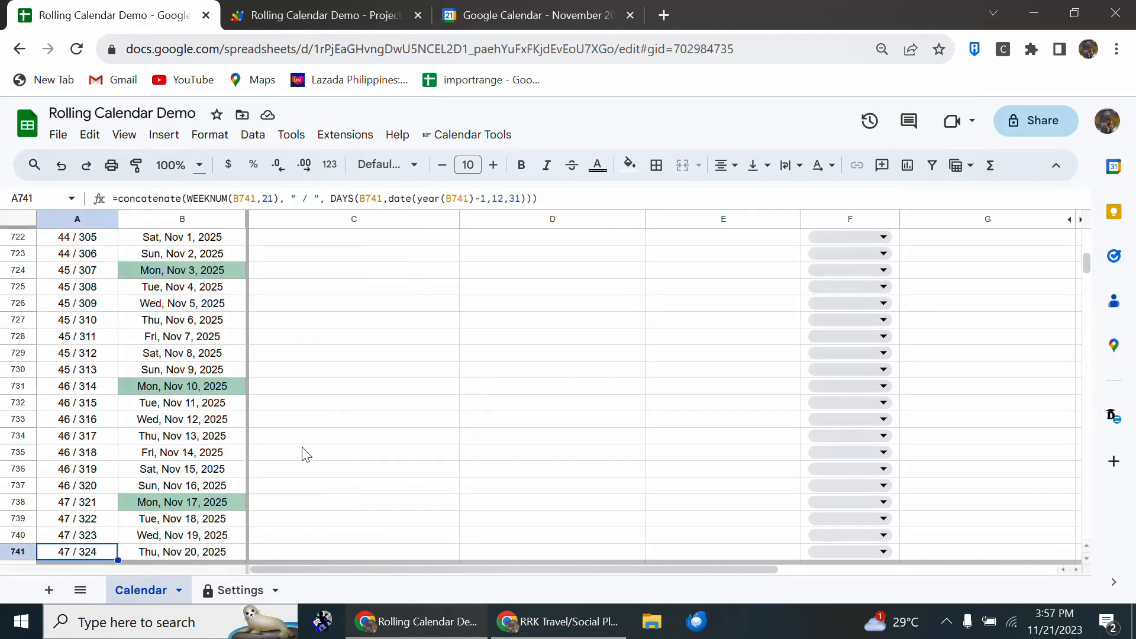
key("Right")
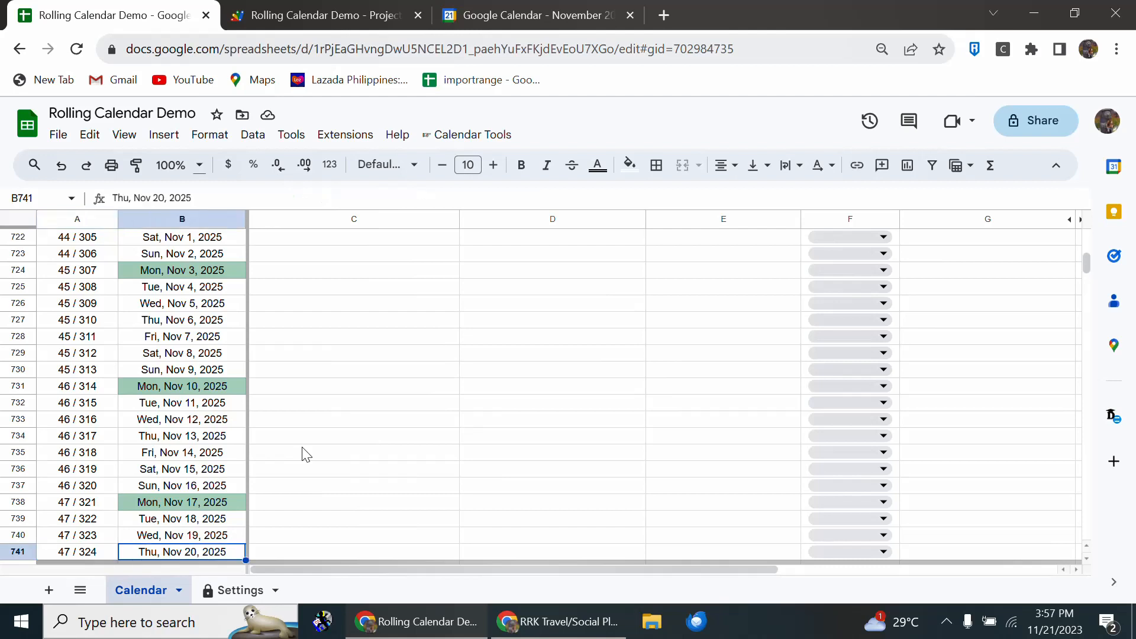
key("ctrl+Up")
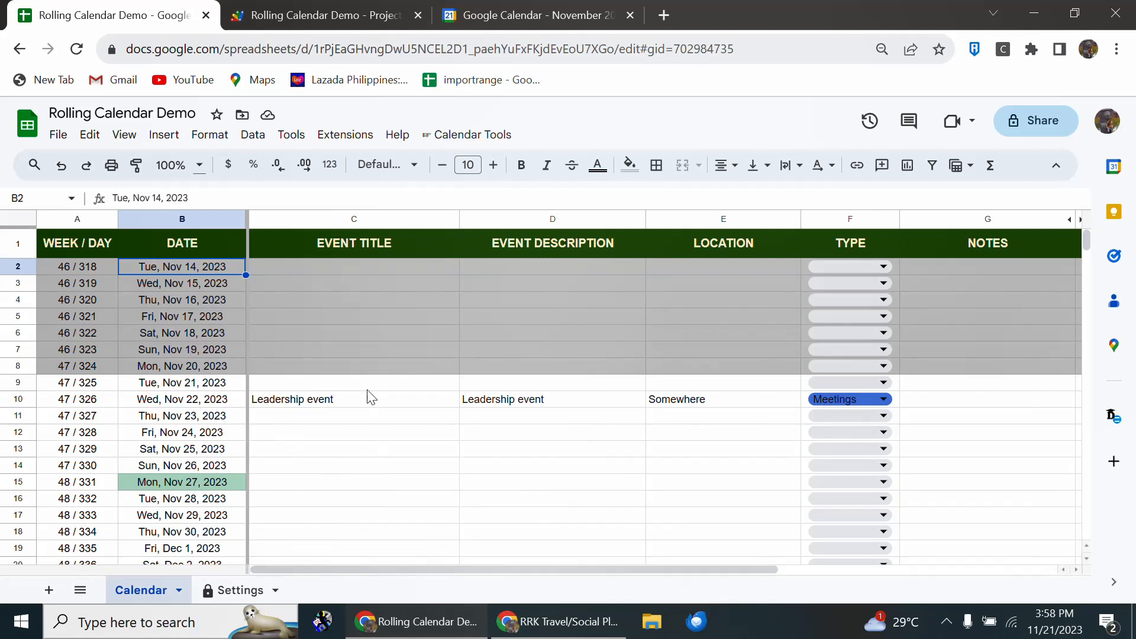
left_click(374, 319)
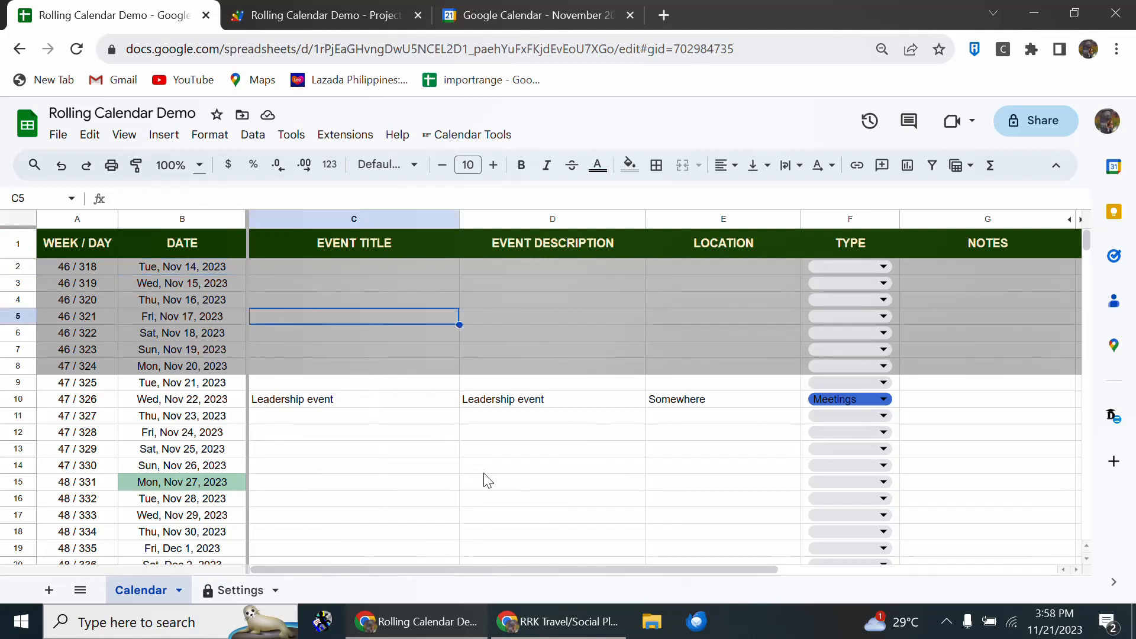
left_click(326, 385)
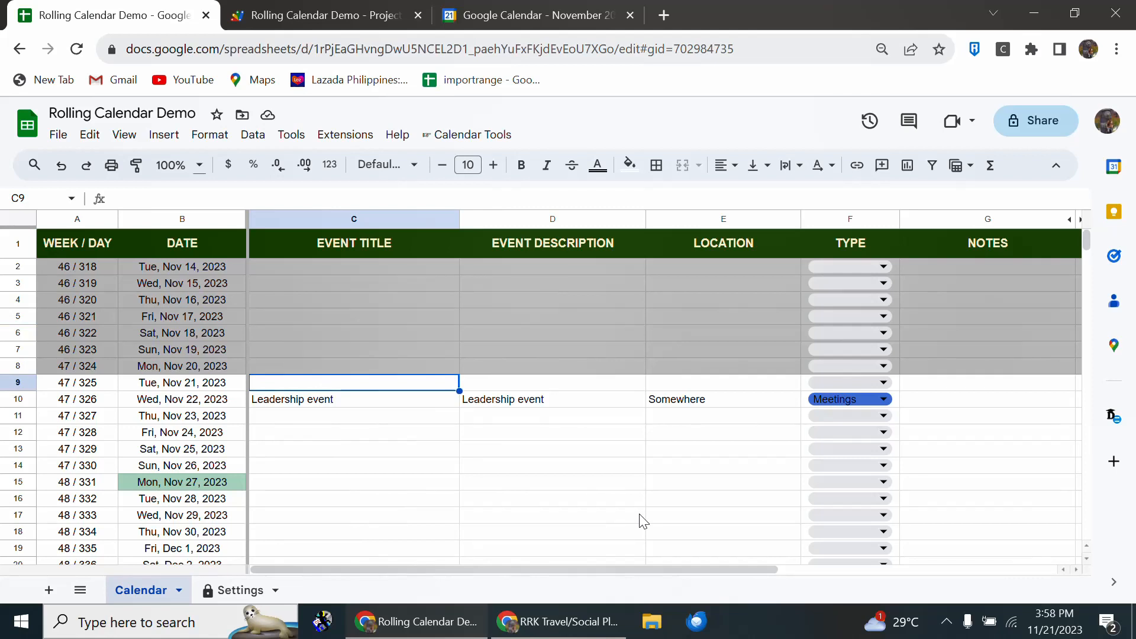